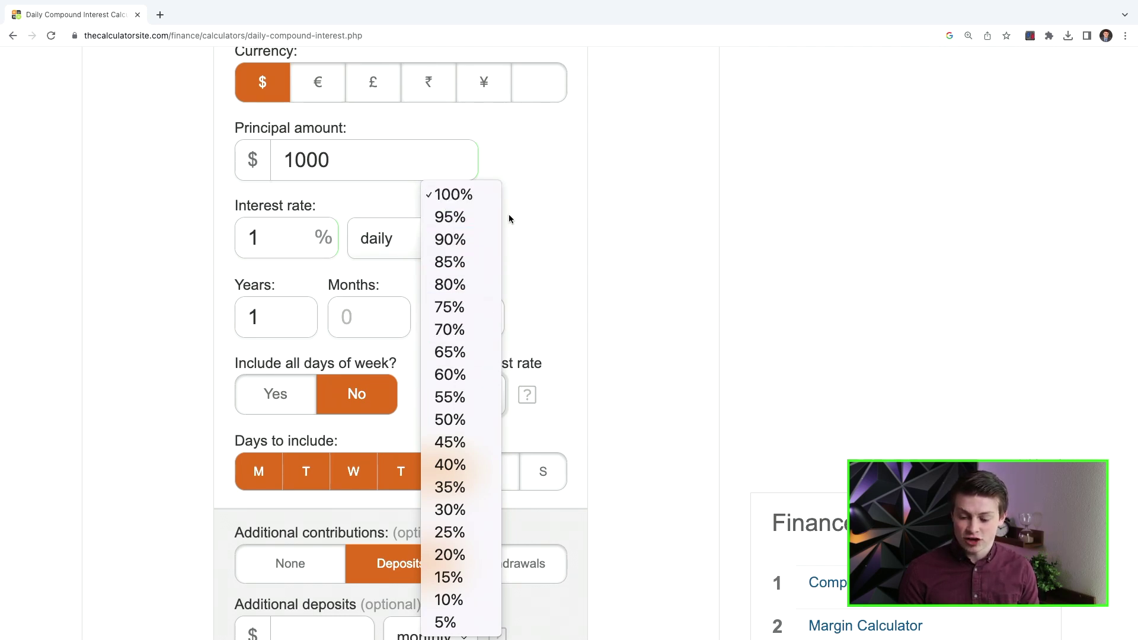
# Step: Keep the daily reinvest rate at 100% and calculate the one-year projection for a 1000 principal at 1% daily, weekdays only
pyautogui.click(528, 207)
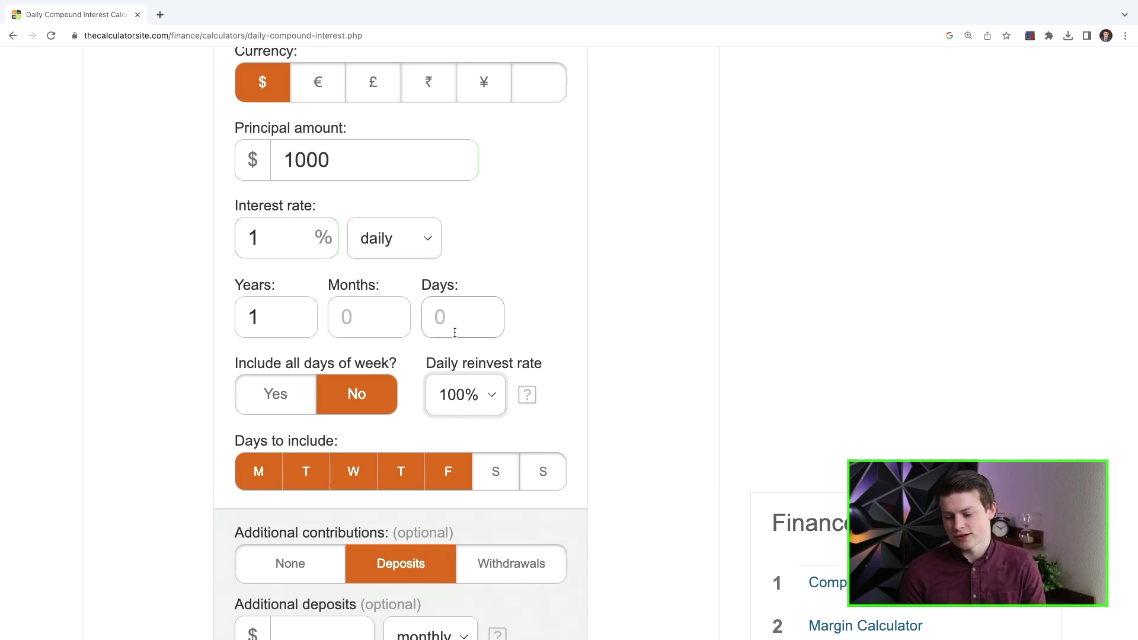
pyautogui.click(469, 394)
pyautogui.click(541, 338)
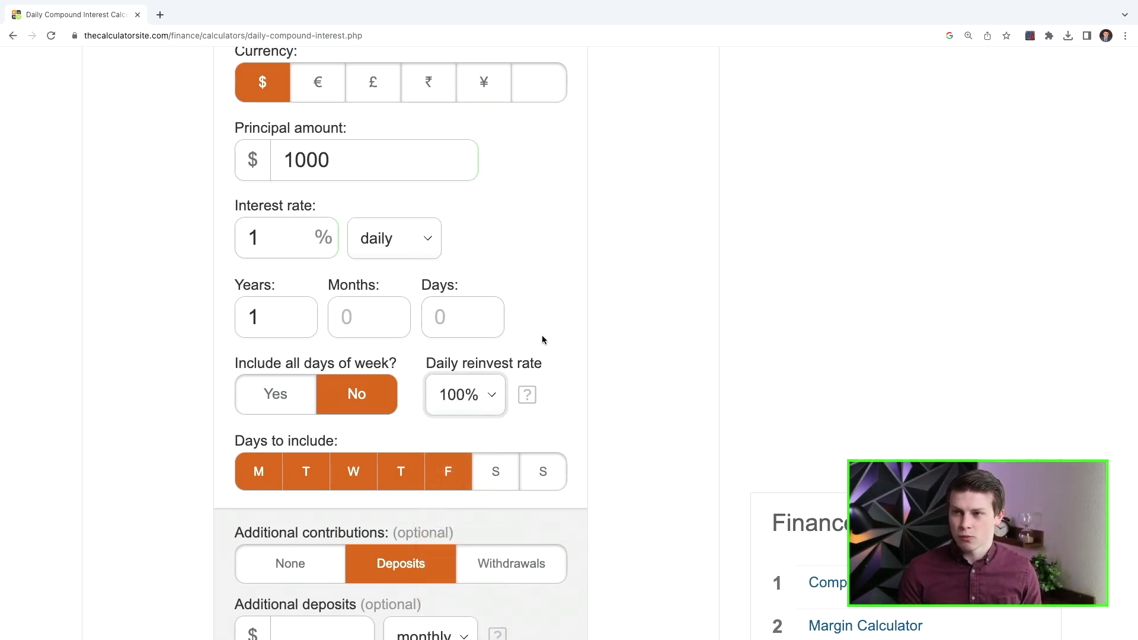
pyautogui.scroll(-5, 543, 340)
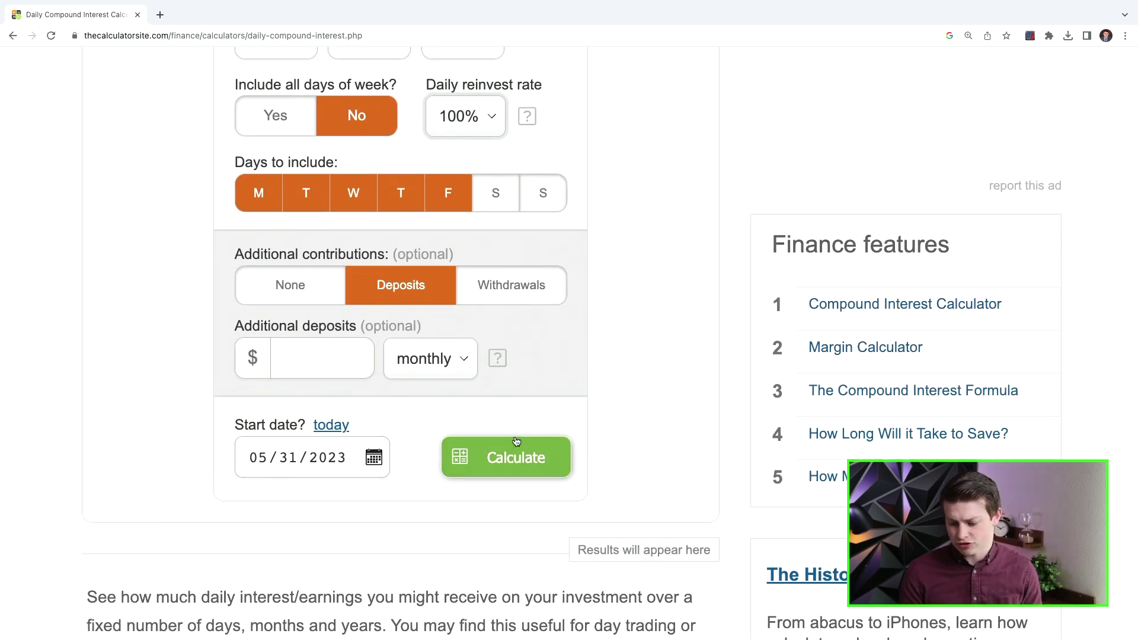
pyautogui.click(511, 457)
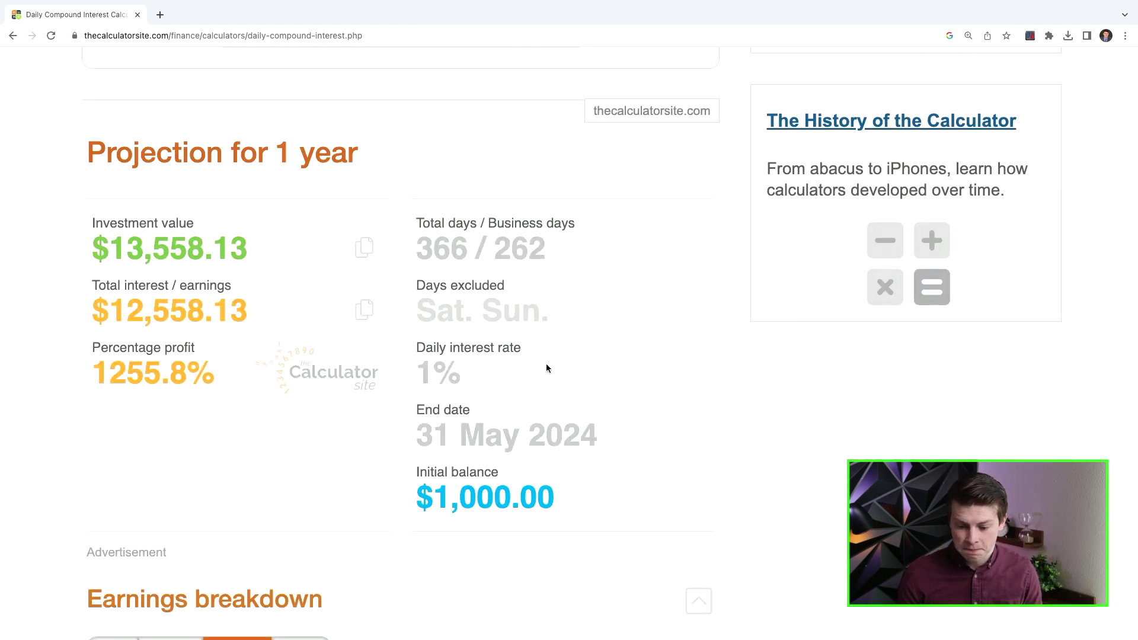
# Step: Review the principal, interest rate, period, reinvest rate and included-days settings used for the projection
pyautogui.scroll(10, 546, 368)
pyautogui.scroll(5, 546, 364)
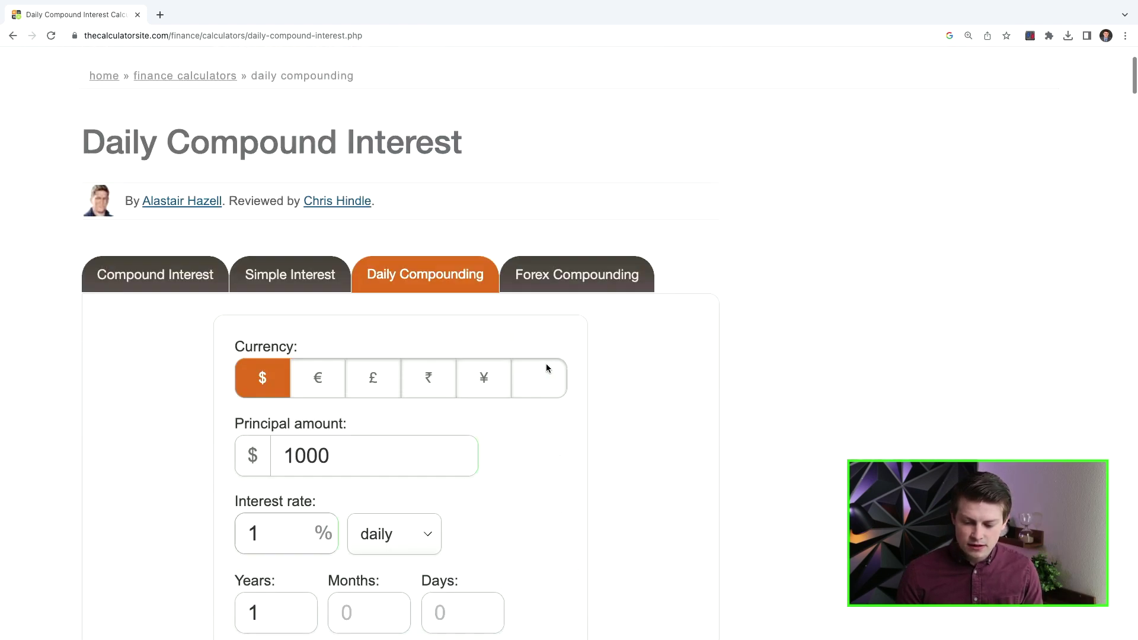
pyautogui.scroll(-5, 546, 364)
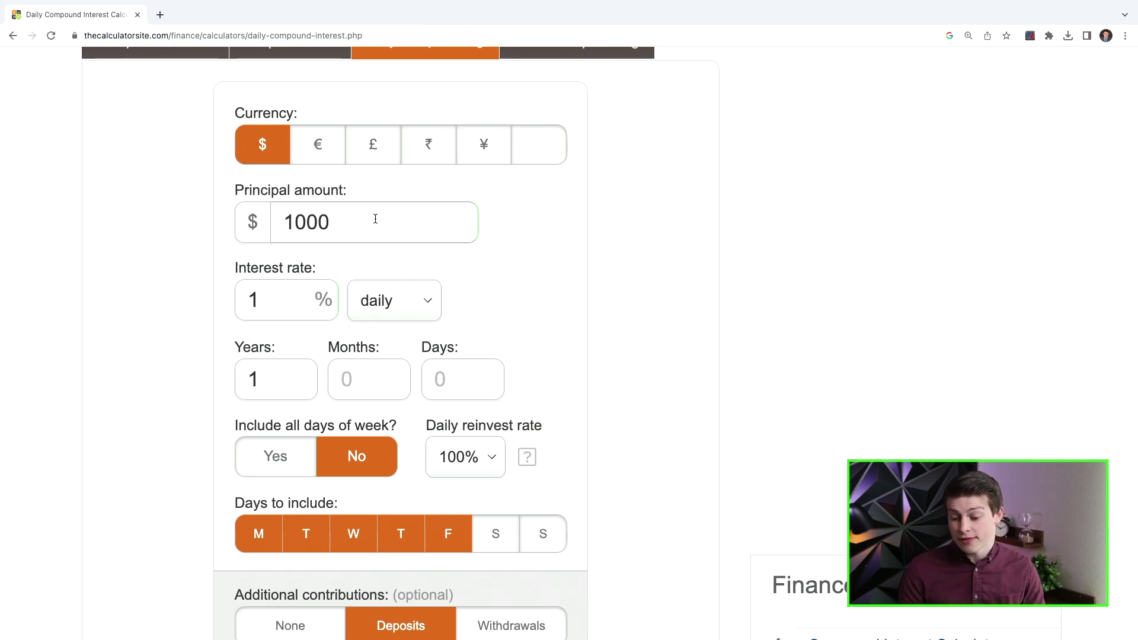
pyautogui.scroll(-4, 375, 221)
pyautogui.scroll(-9, 375, 222)
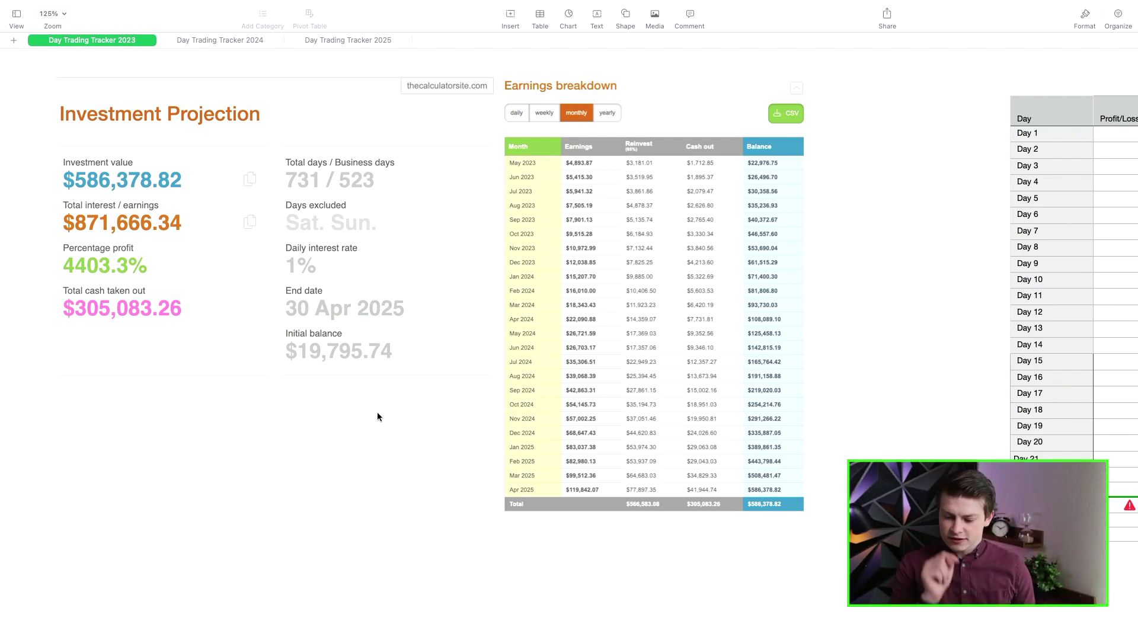
# Step: Examine the Investment Projection and monthly earnings breakdown on the Day Trading Tracker 2023 sheet in Numbers
pyautogui.scroll(5, 550, 242)
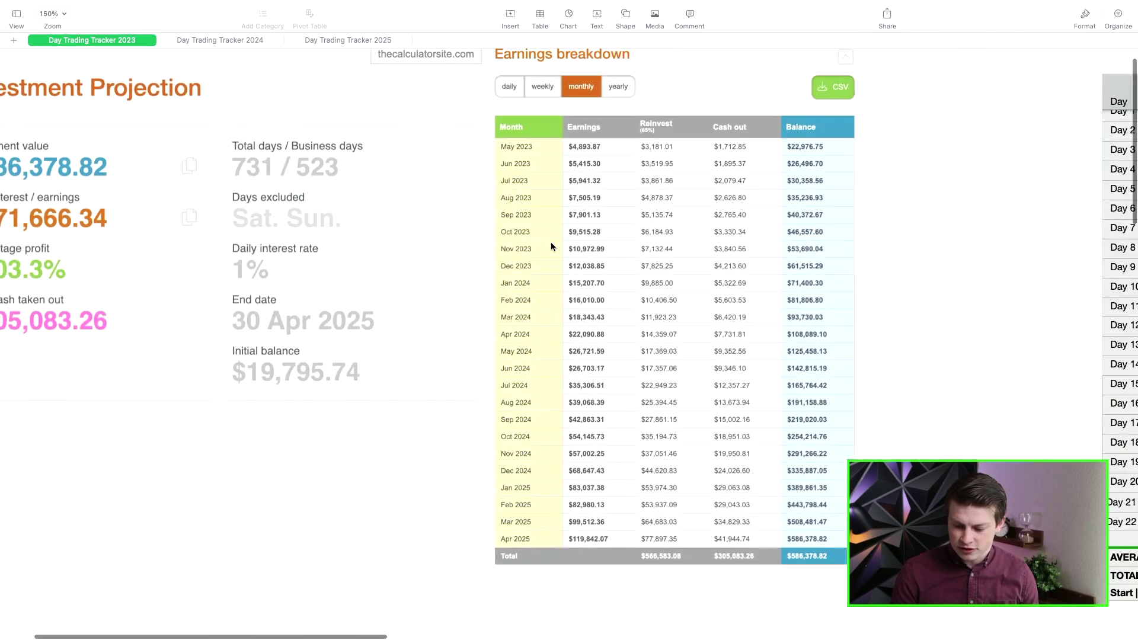
pyautogui.scroll(-4, 546, 273)
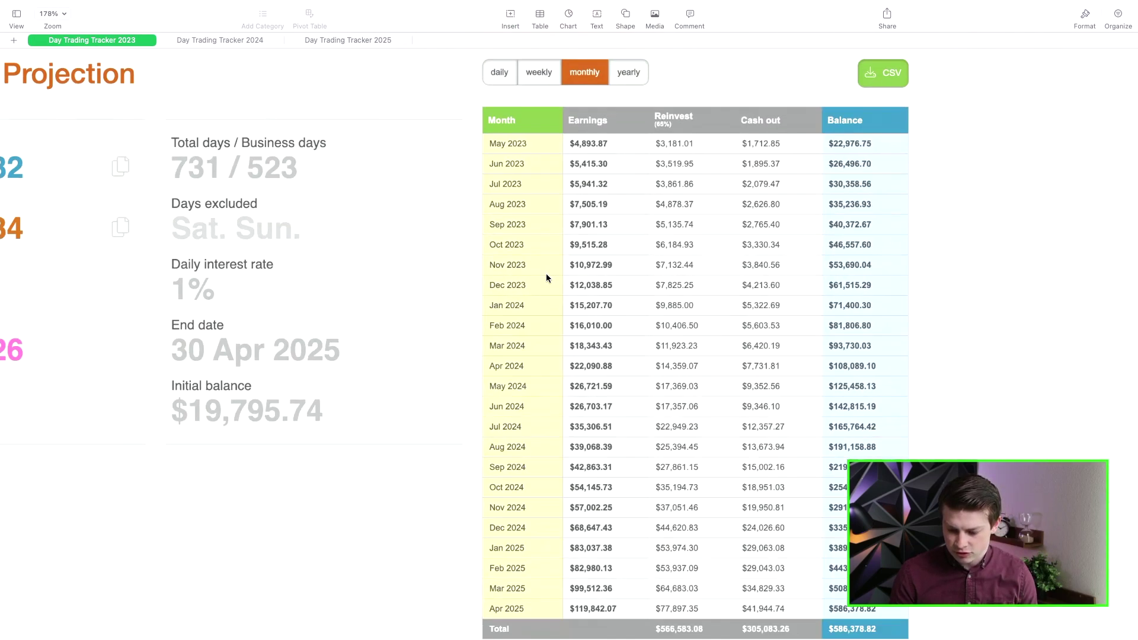
pyautogui.scroll(2, 546, 273)
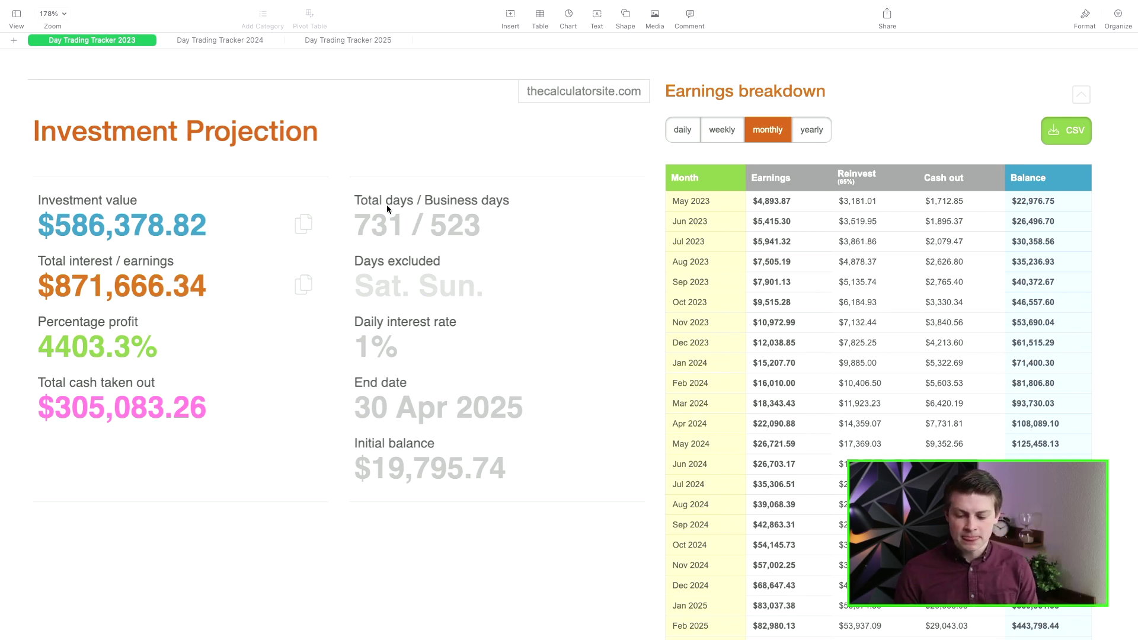
pyautogui.moveTo(353, 219); pyautogui.dragTo(446, 221)
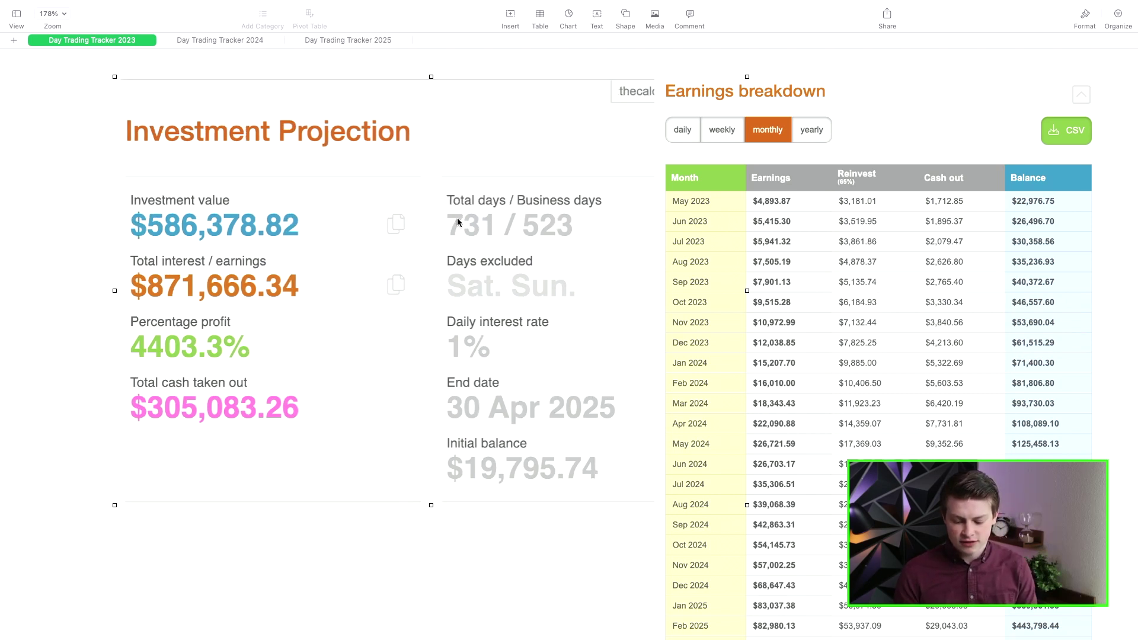
pyautogui.press('super+z')
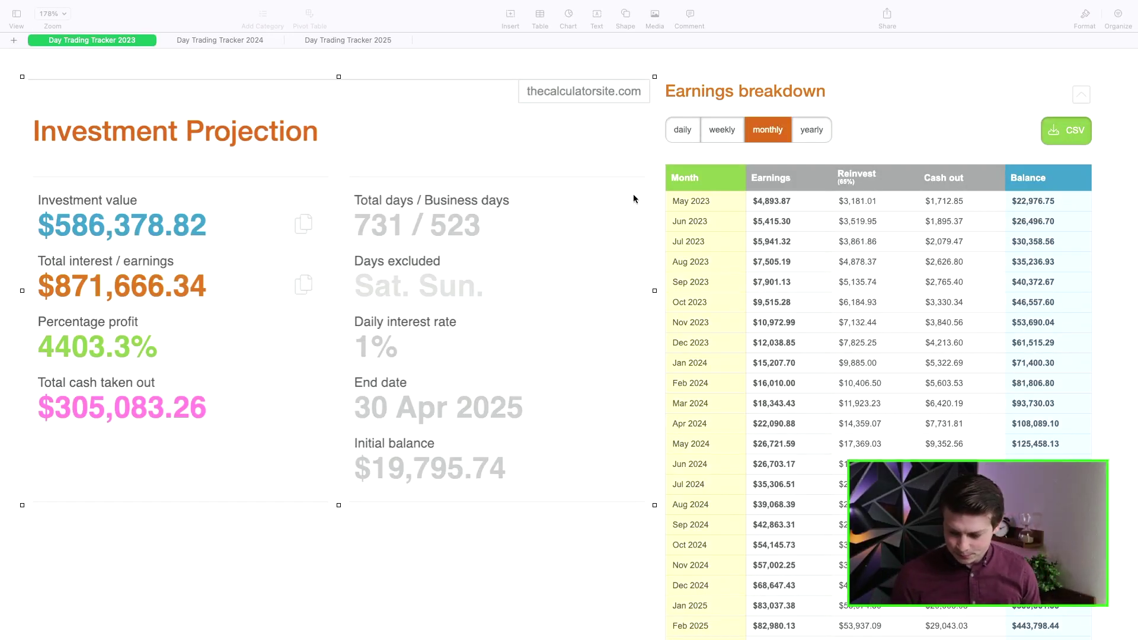
# Step: Inspect the monthly Earnings, Reinvest, Cash out and Balance columns of the earnings breakdown up close
pyautogui.hscroll(5, 593, 337)
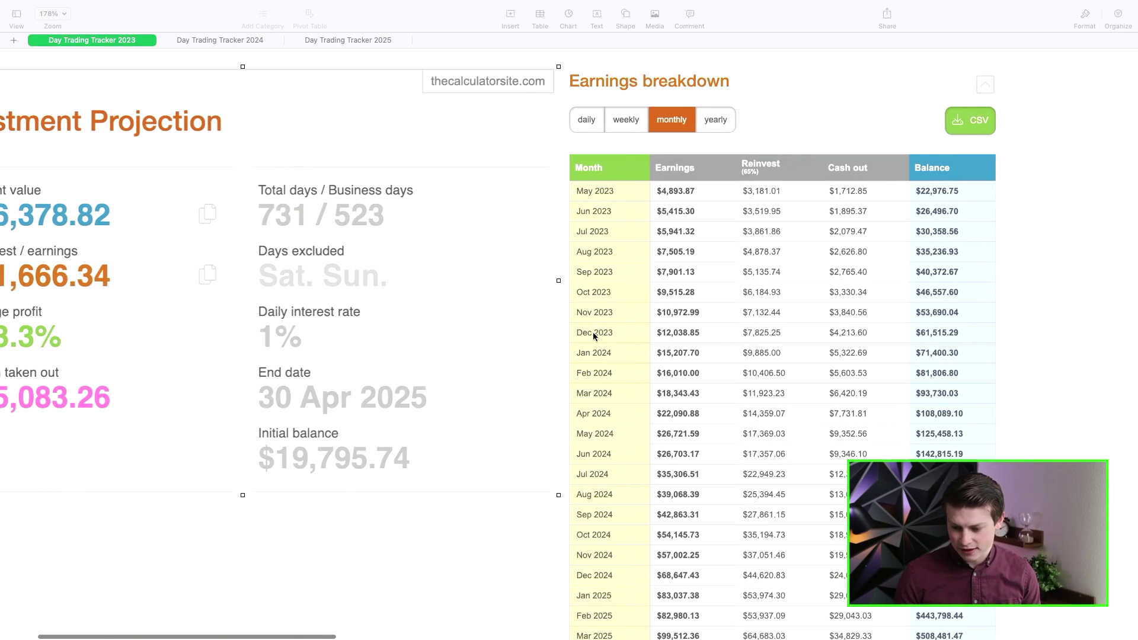
pyautogui.hscroll(-5, 578, 235)
pyautogui.hscroll(3, 552, 229)
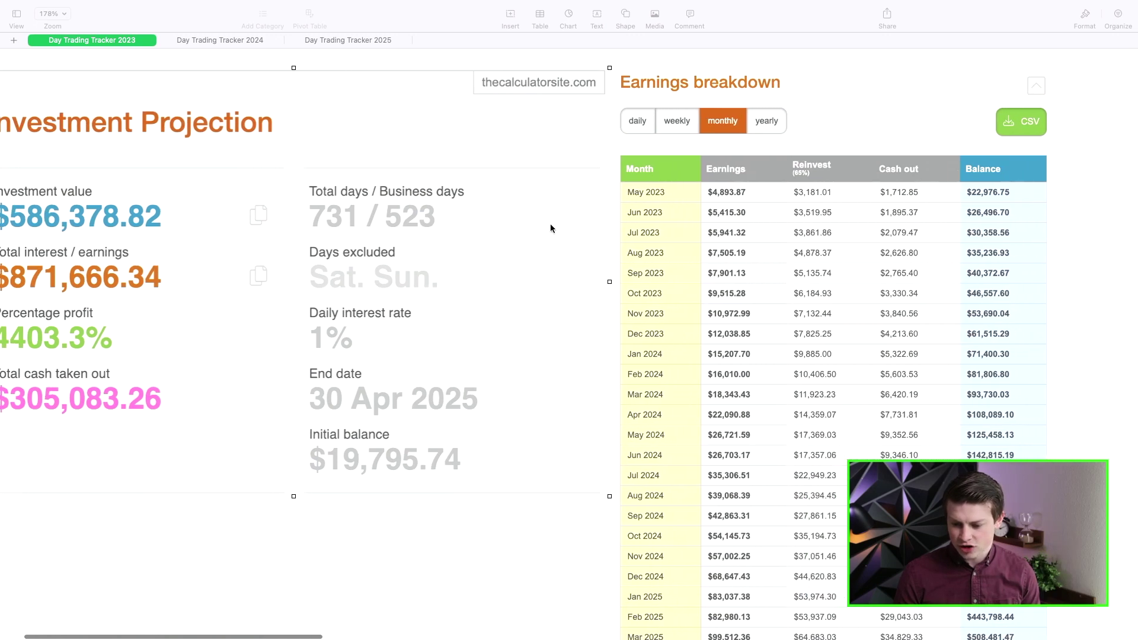
pyautogui.hscroll(3, 807, 234)
pyautogui.hscroll(-2, 807, 233)
pyautogui.hscroll(3, 713, 211)
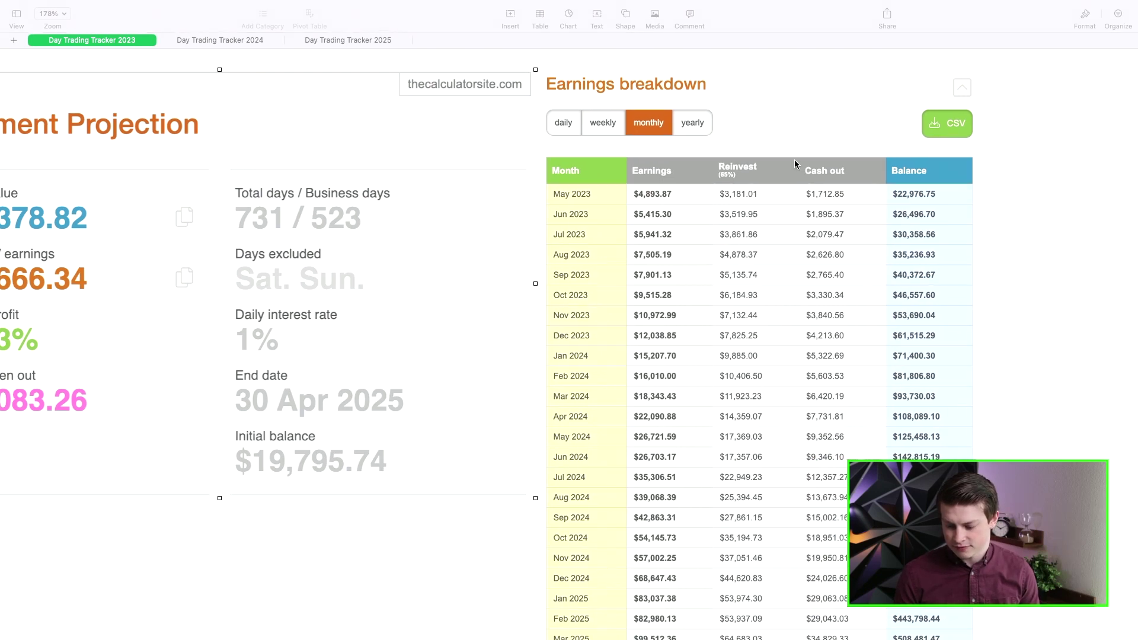
pyautogui.scroll(5, 719, 172)
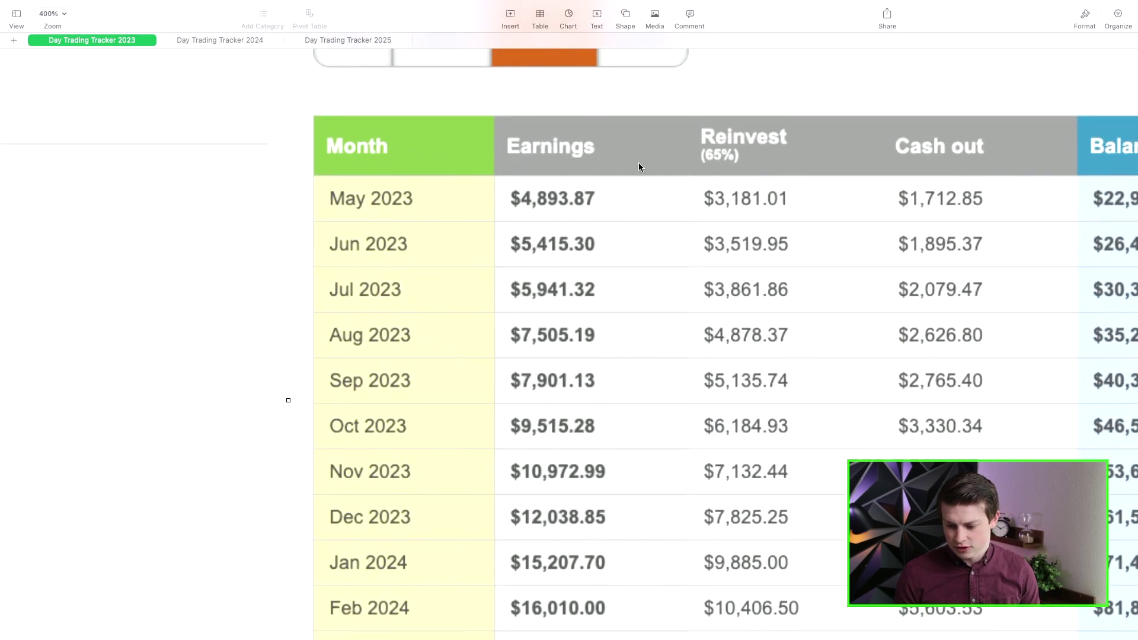
pyautogui.hscroll(5, 928, 134)
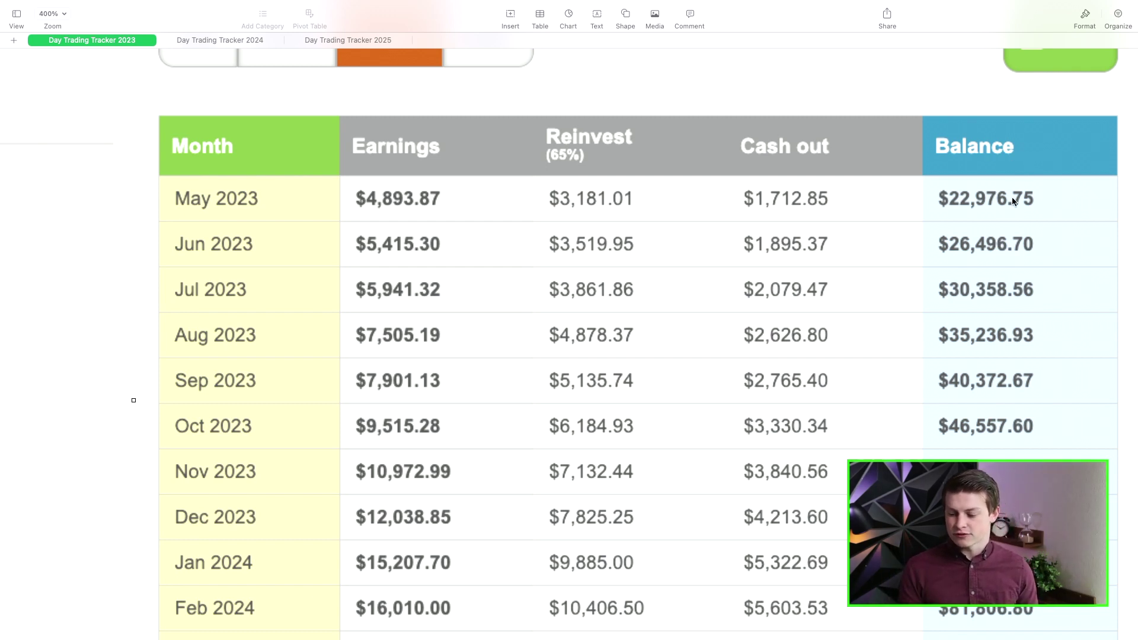
# Step: Check the projection's business days, daily interest rate, end date and initial balance against the first months of the earnings breakdown
pyautogui.hscroll(-10, 899, 250)
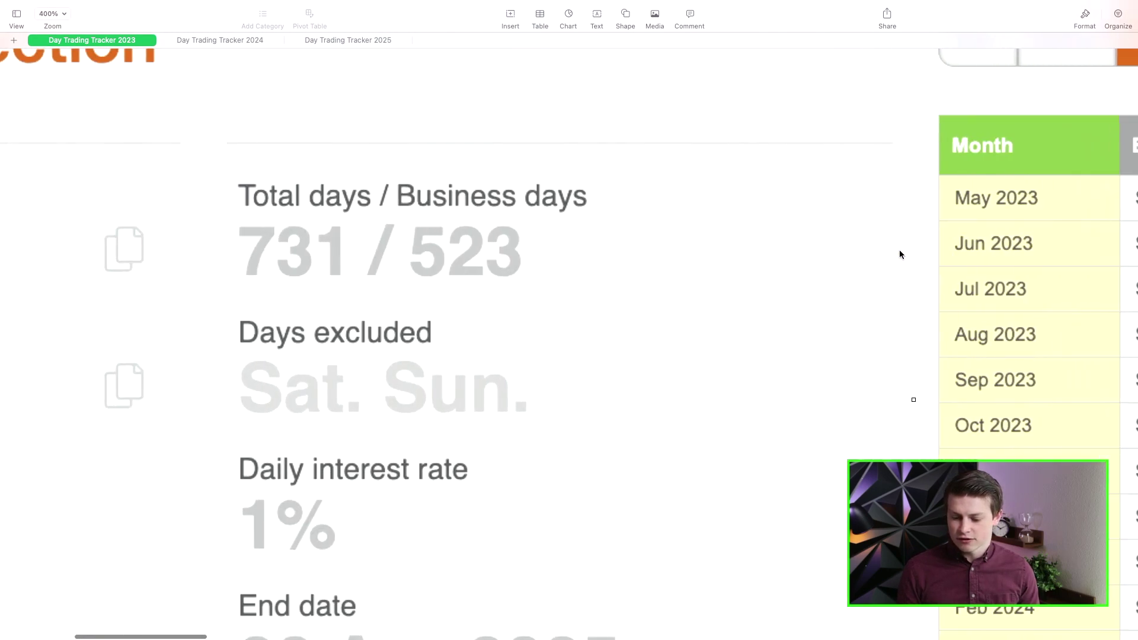
pyautogui.scroll(-5, 899, 250)
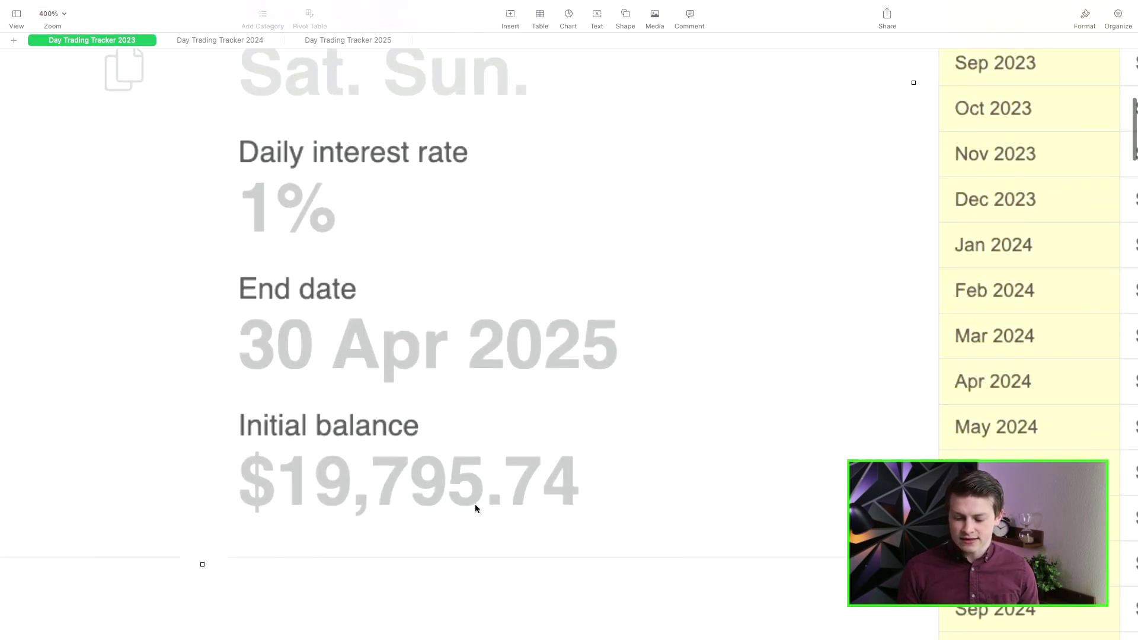
pyautogui.scroll(7, 486, 492)
pyautogui.hscroll(12, 487, 492)
pyautogui.hscroll(1, 487, 495)
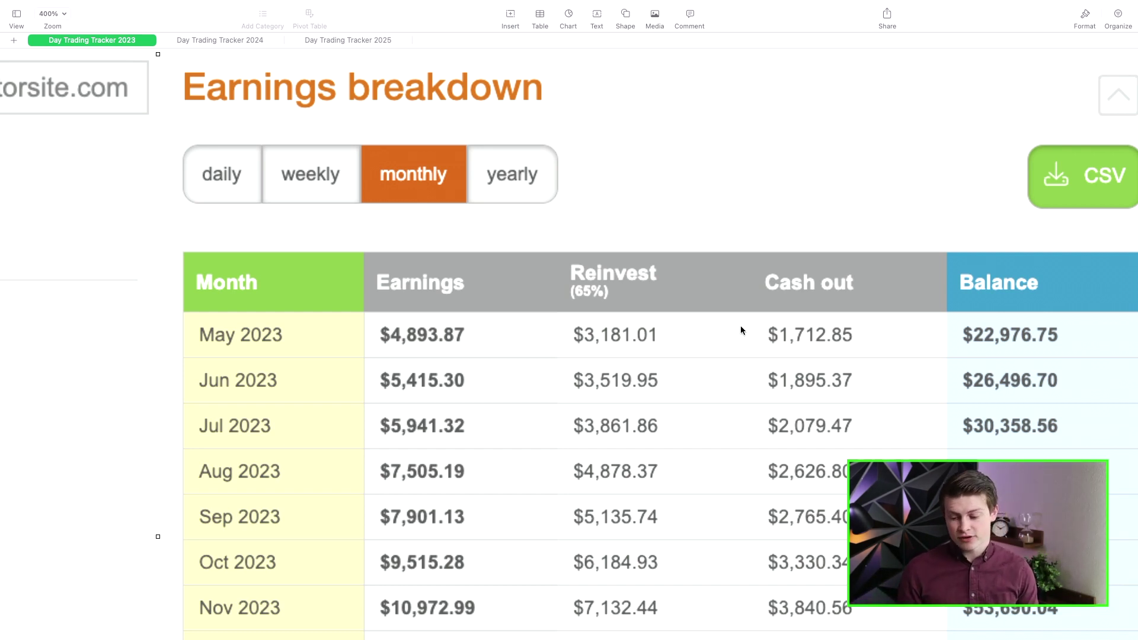
# Step: Examine the Day Trading - May 2023 table with its daily profit/loss entries and the 1% per day goal columns
pyautogui.hscroll(-8, 696, 353)
pyautogui.scroll(-3, 696, 353)
pyautogui.scroll(-6, 696, 353)
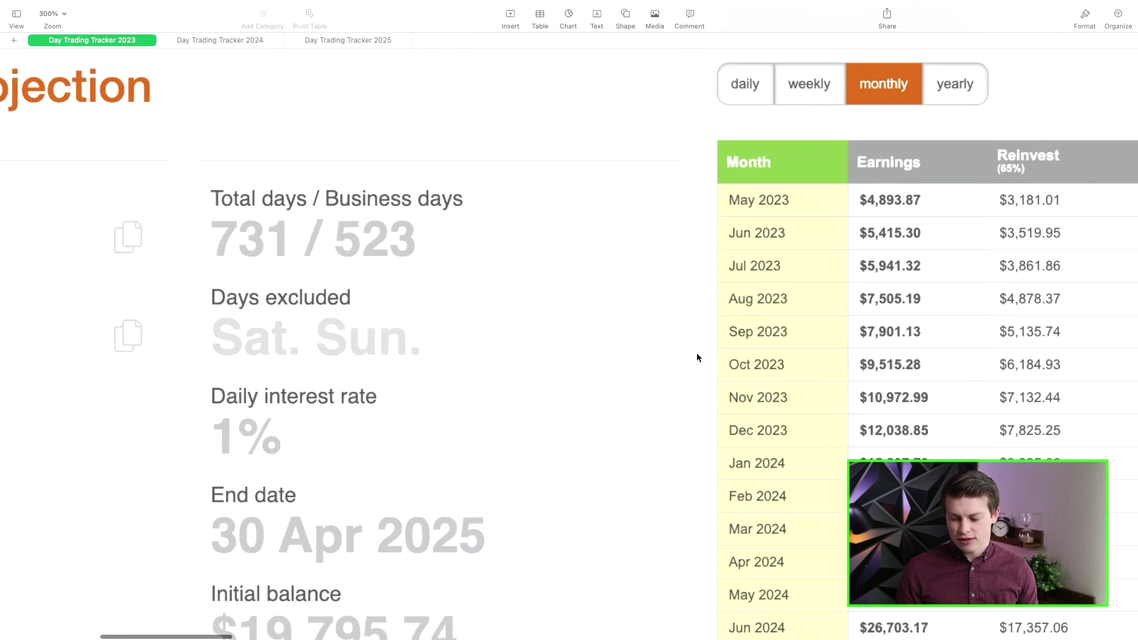
pyautogui.scroll(-15, 696, 353)
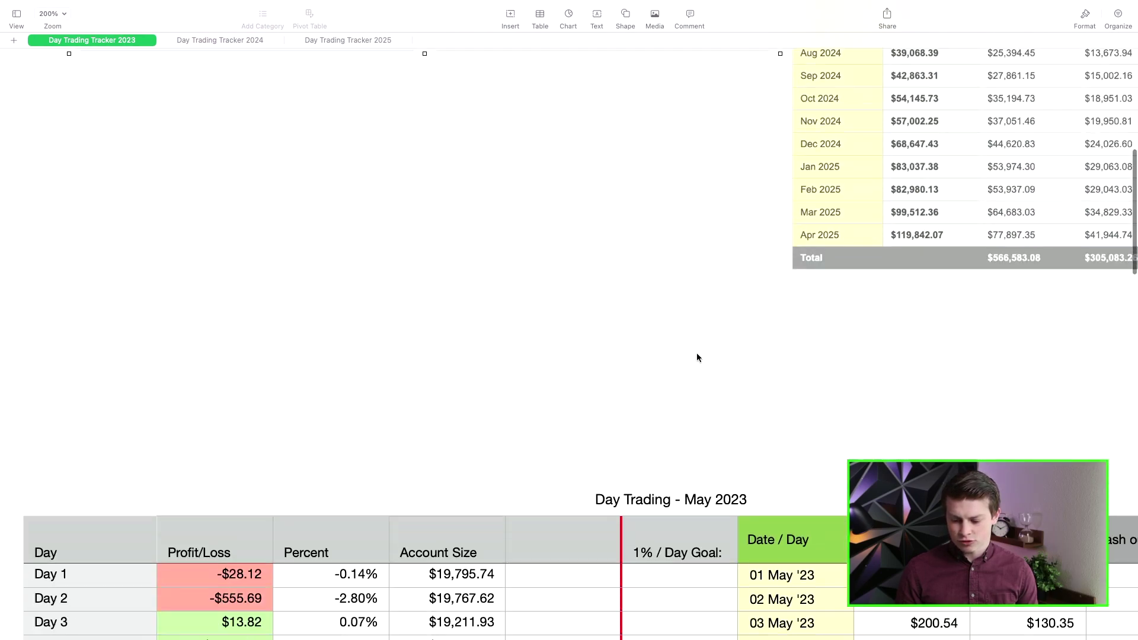
pyautogui.scroll(-3, 696, 353)
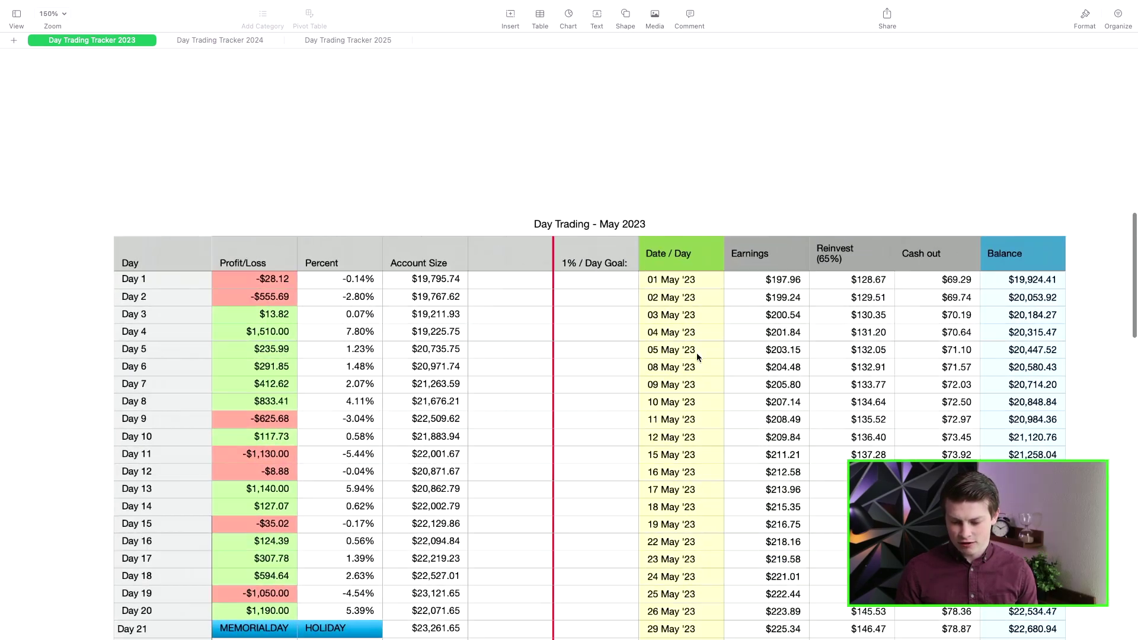
pyautogui.scroll(-5, 697, 353)
pyautogui.scroll(-2, 698, 356)
pyautogui.scroll(-1, 697, 356)
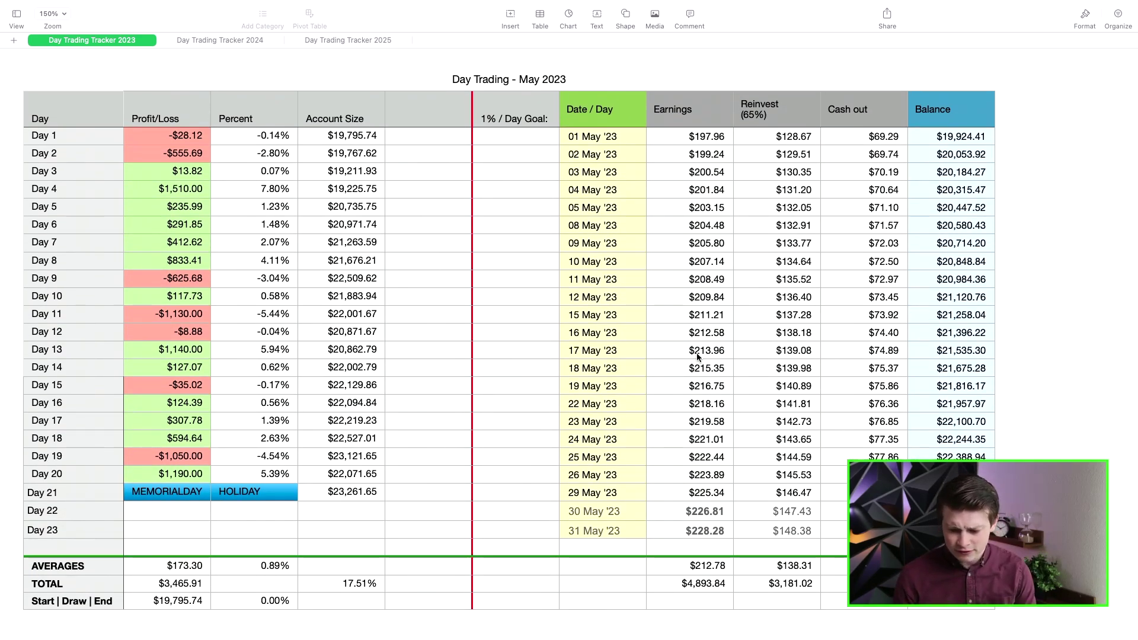
# Step: View all monthly tables for 2023 at once and examine the December 2023 table's daily goals, totals and closing balance
pyautogui.press('super+minus')
pyautogui.press('super+minus')
pyautogui.press('super+minus')
pyautogui.press('super+minus')
pyautogui.press('super+minus')
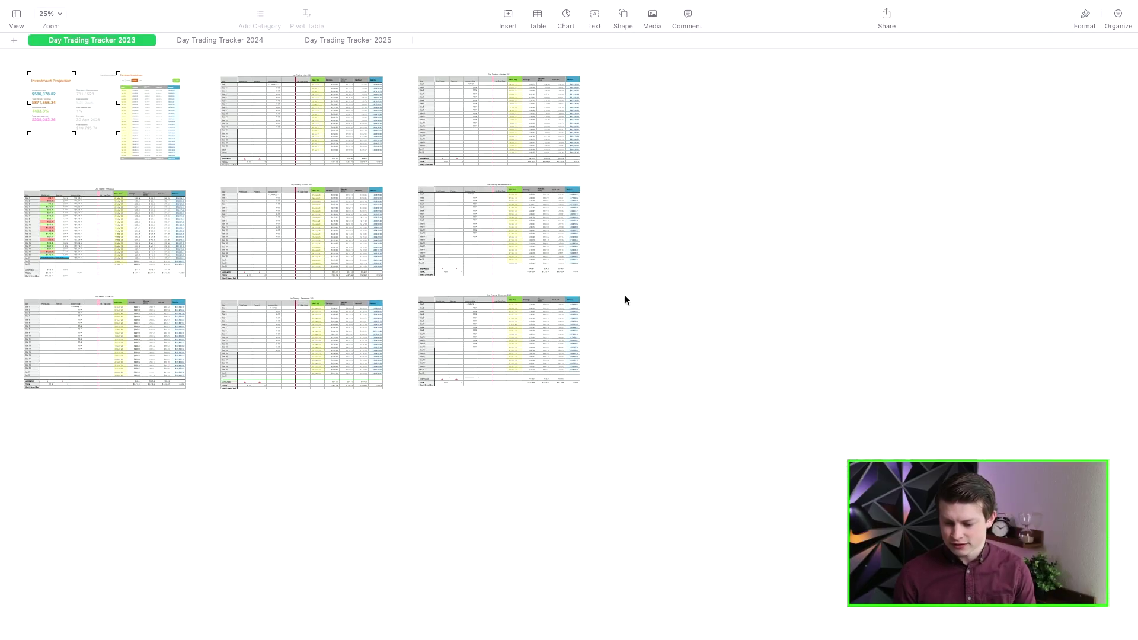
pyautogui.scroll(10, 545, 336)
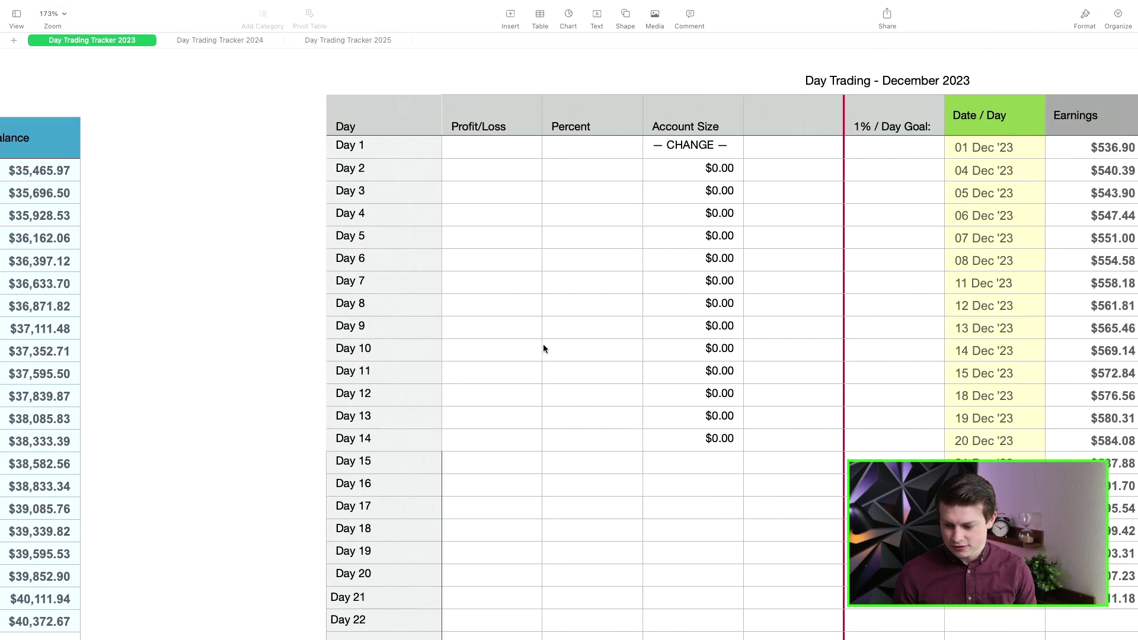
pyautogui.hscroll(5, 544, 347)
pyautogui.scroll(-5, 543, 347)
pyautogui.scroll(3, 544, 347)
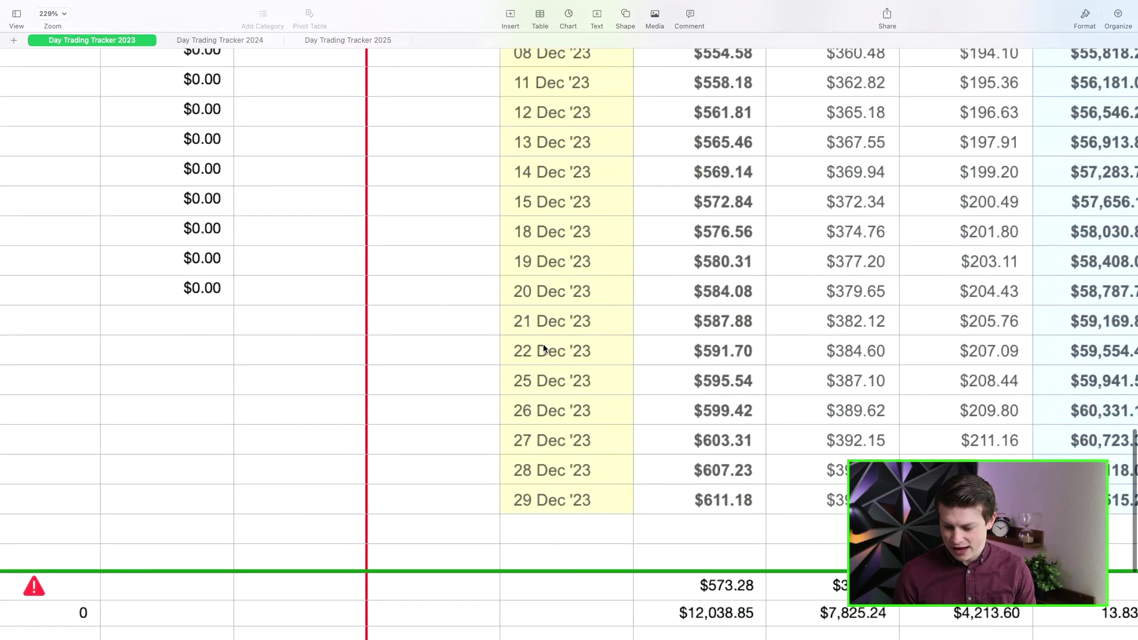
pyautogui.scroll(-3, 633, 466)
pyautogui.hscroll(5, 633, 467)
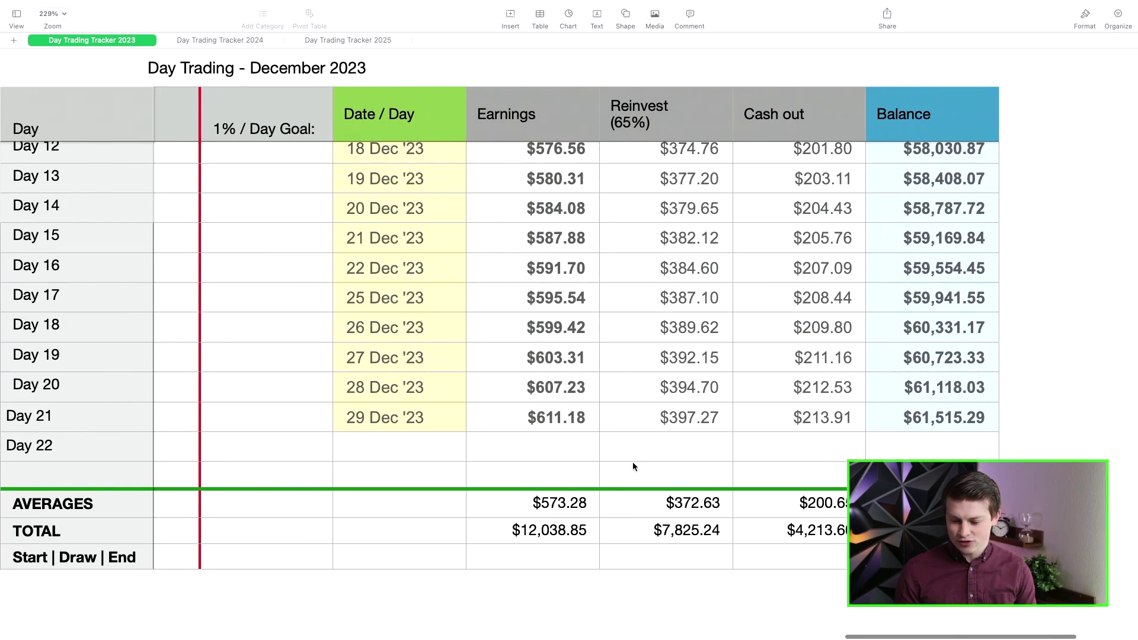
pyautogui.hscroll(1, 632, 467)
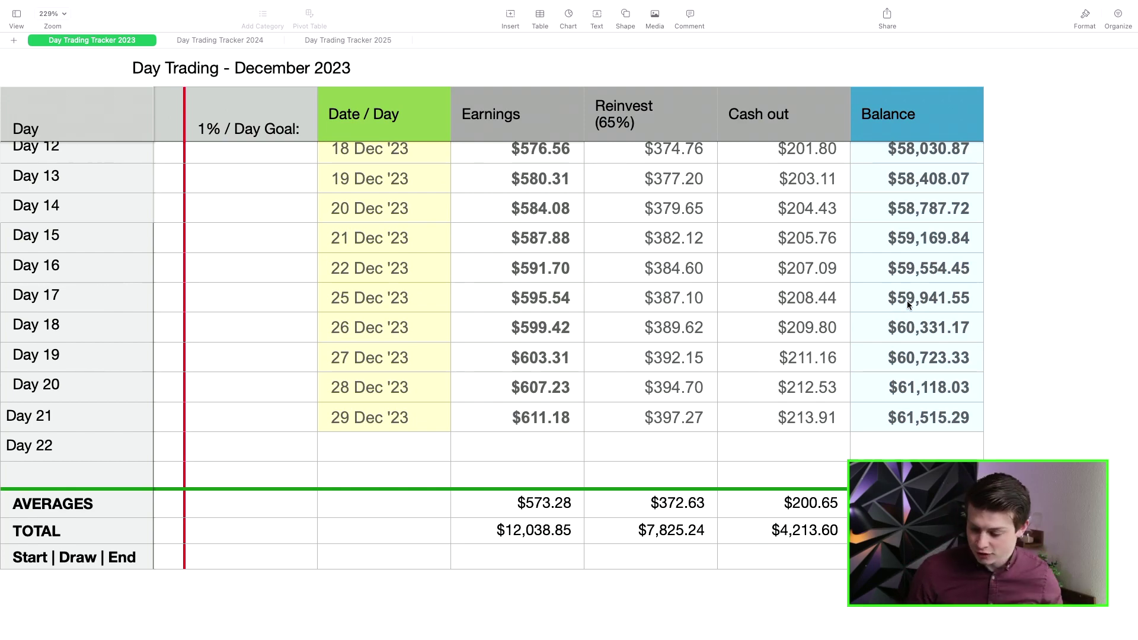
# Step: Return to the May 2023 table and compare the actual account size with the daily goal earnings and balance
pyautogui.scroll(-5, 908, 302)
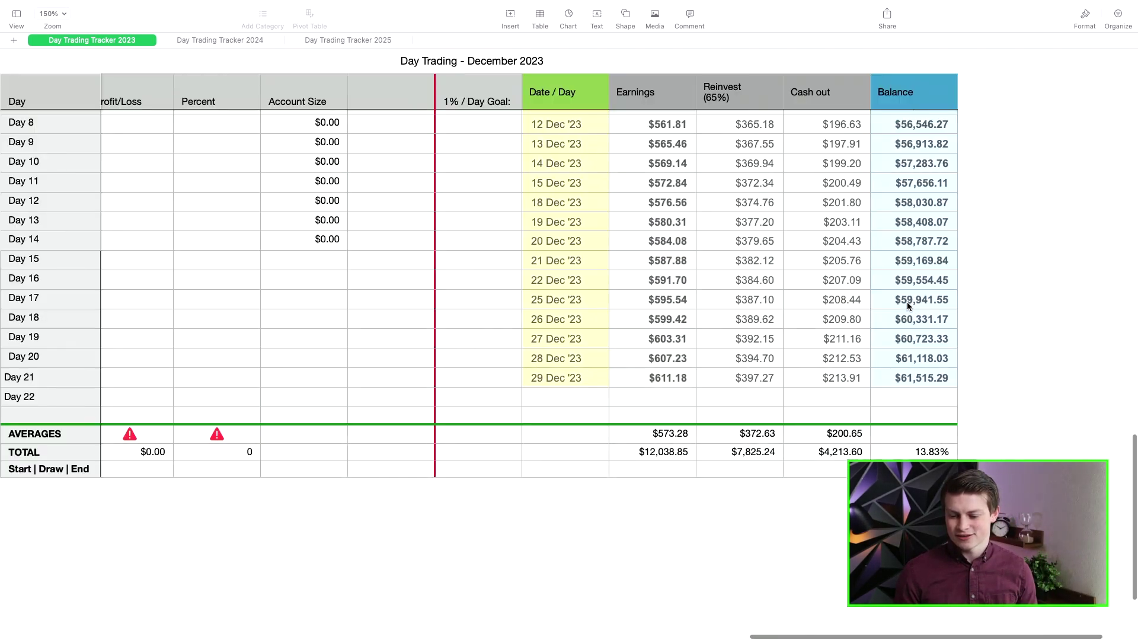
pyautogui.scroll(-2, 908, 303)
pyautogui.hscroll(-20, 908, 303)
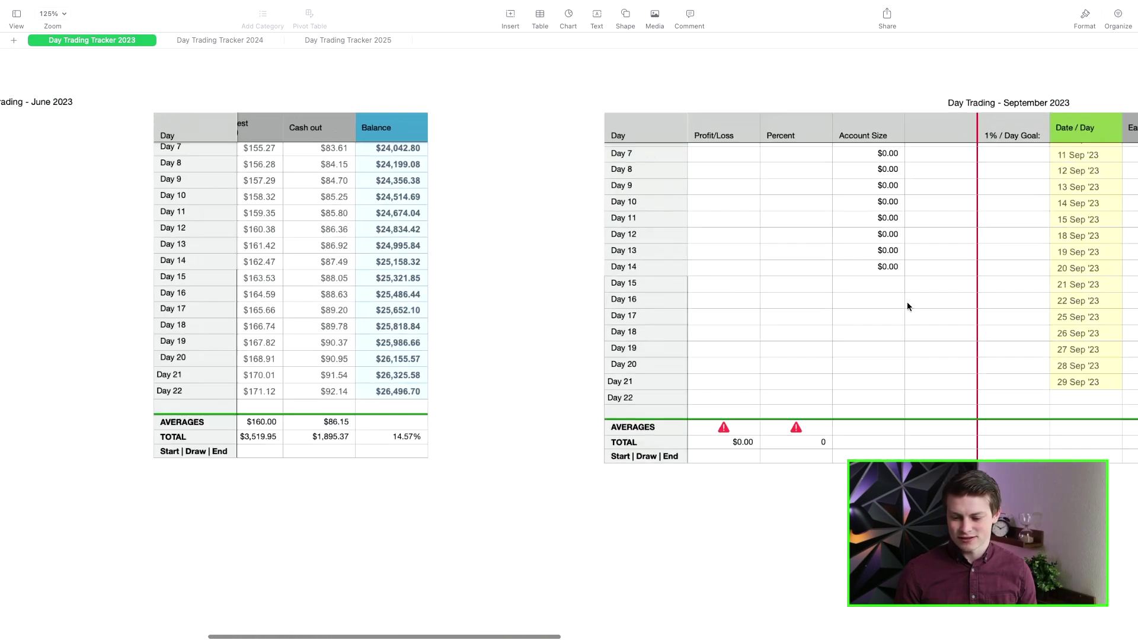
pyautogui.scroll(10, 908, 304)
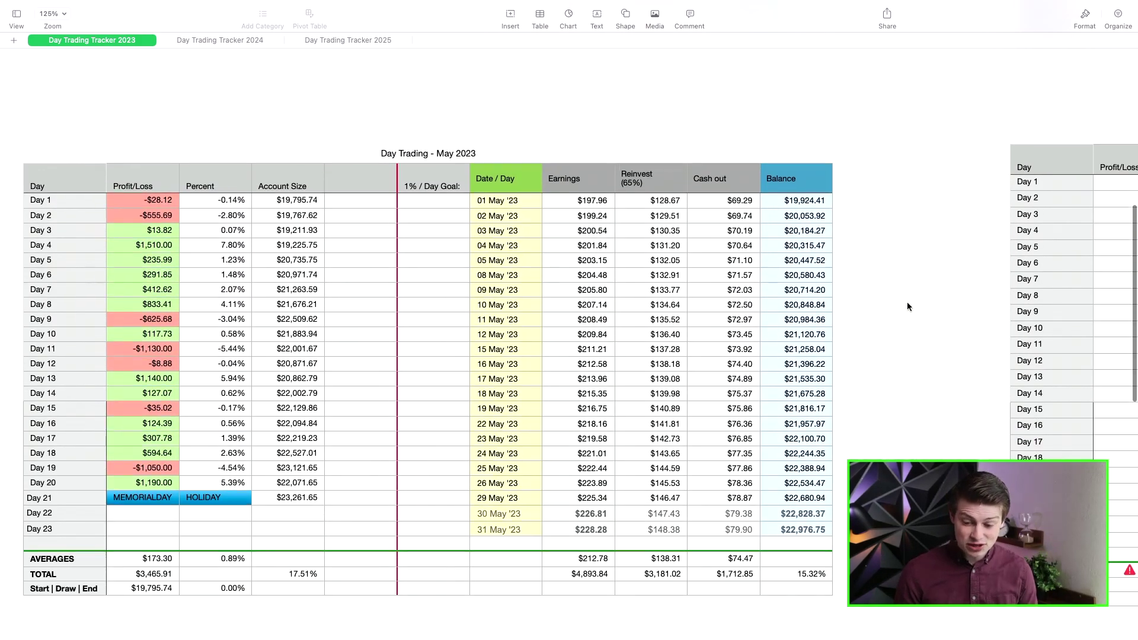
pyautogui.scroll(5, 908, 307)
pyautogui.scroll(-7, 908, 306)
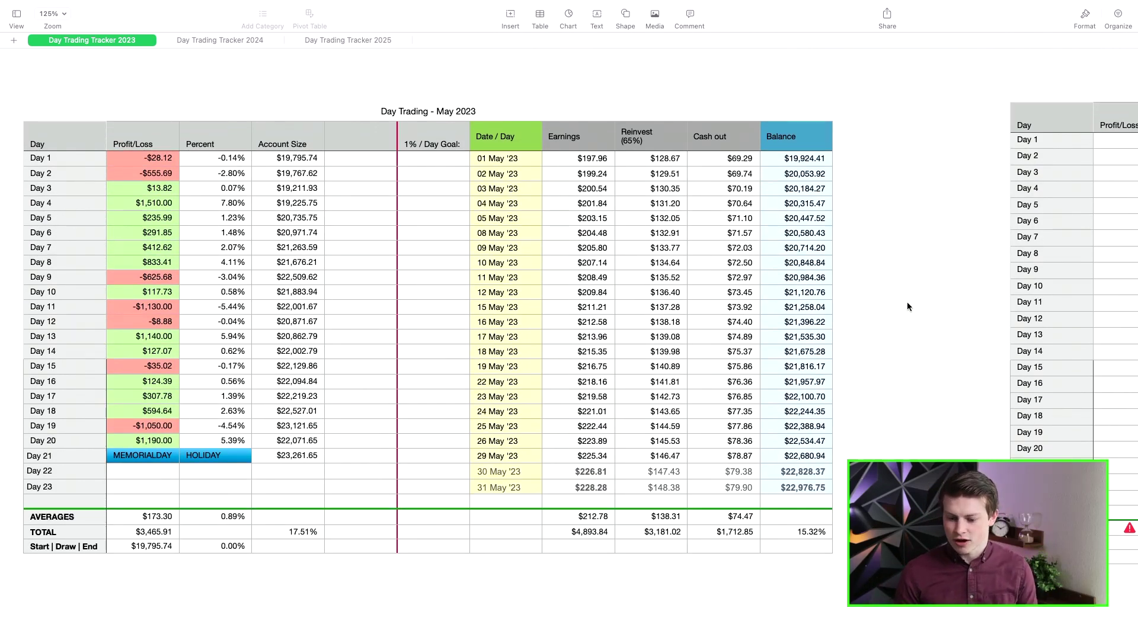
pyautogui.scroll(5, 794, 291)
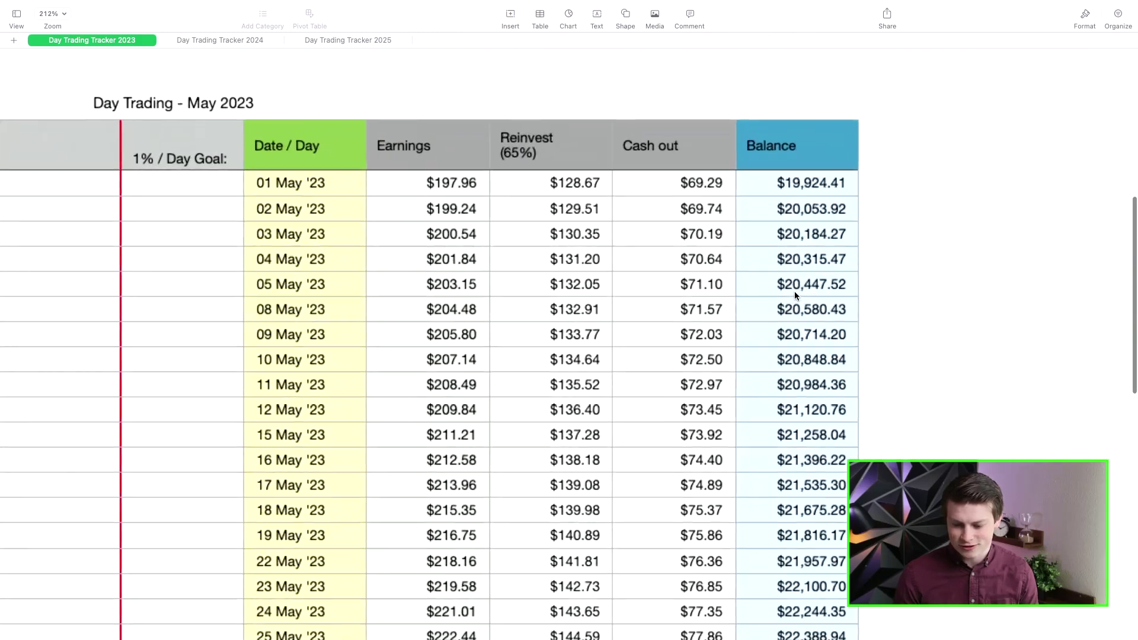
pyautogui.scroll(-5, 795, 295)
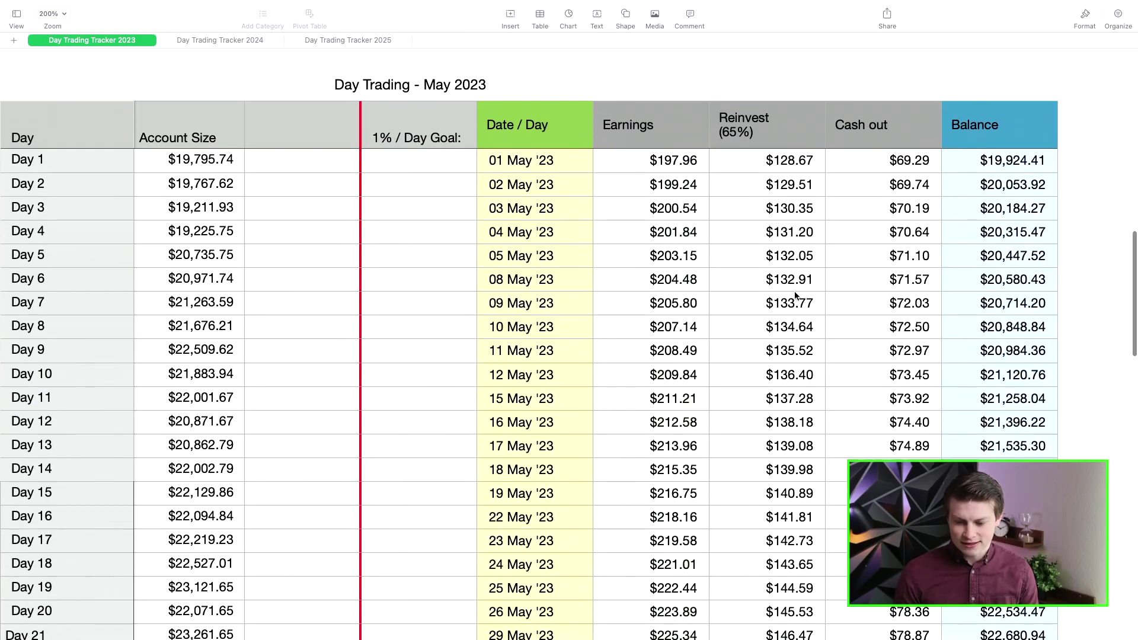
# Step: Review the whole May 2023 table, including daily profit/loss, the 1% per day goal columns, averages and totals
pyautogui.scroll(3, 795, 295)
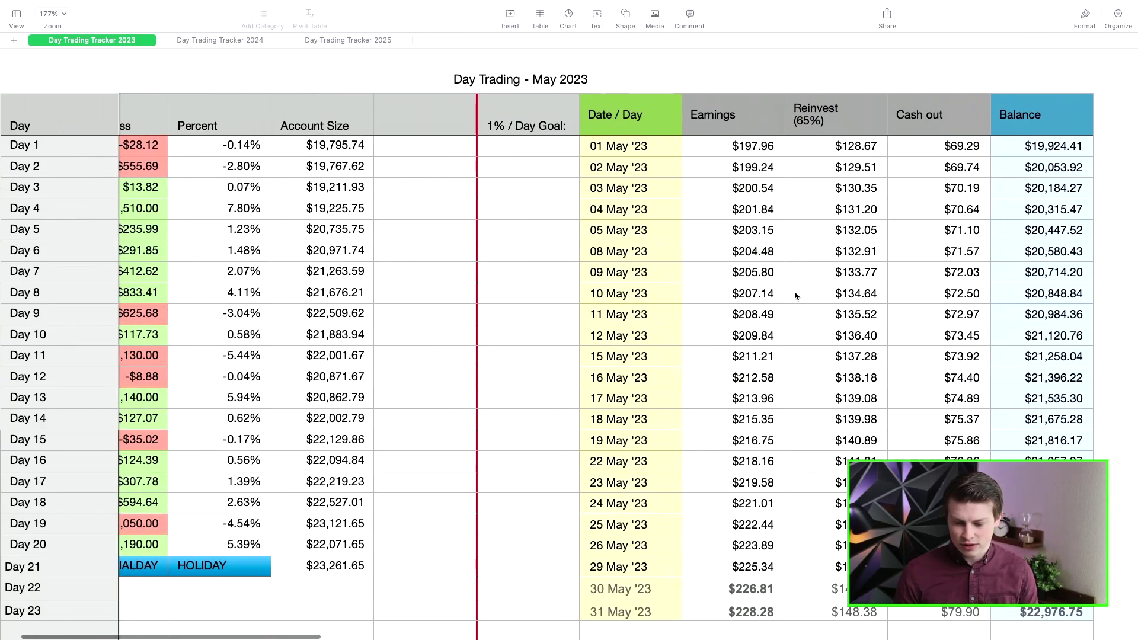
pyautogui.scroll(-2, 794, 290)
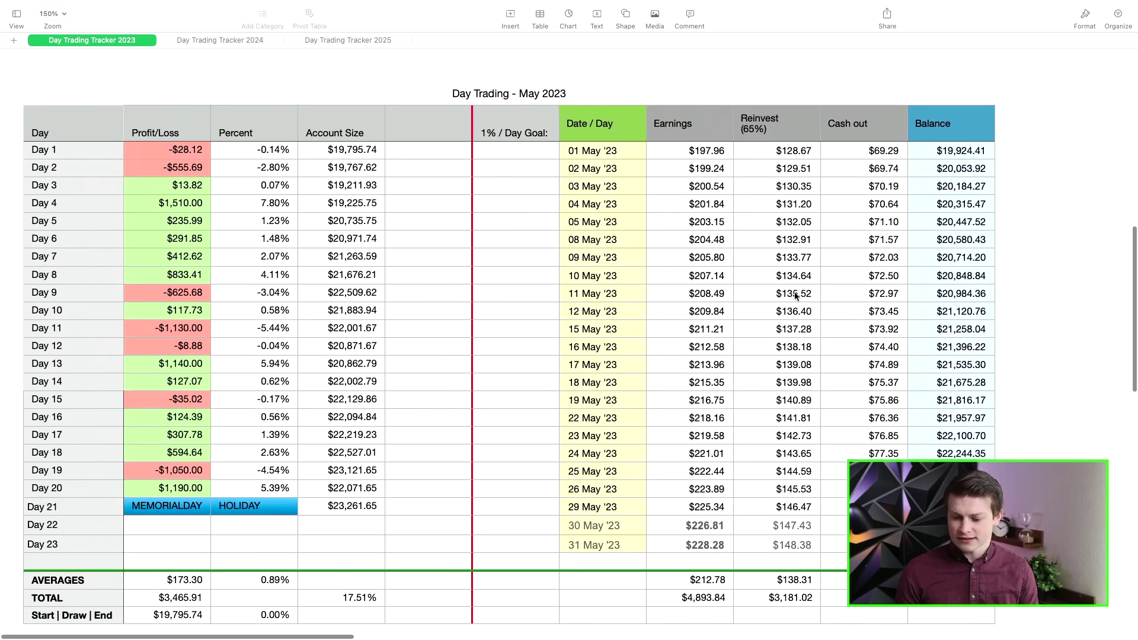
pyautogui.scroll(-1, 795, 297)
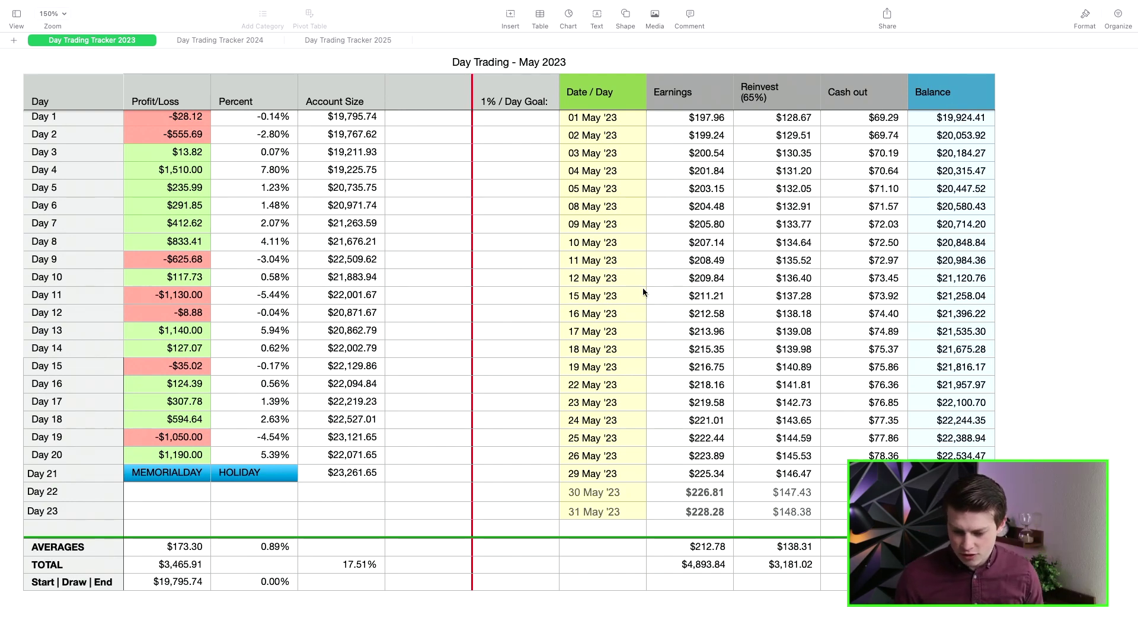
pyautogui.scroll(1, 643, 287)
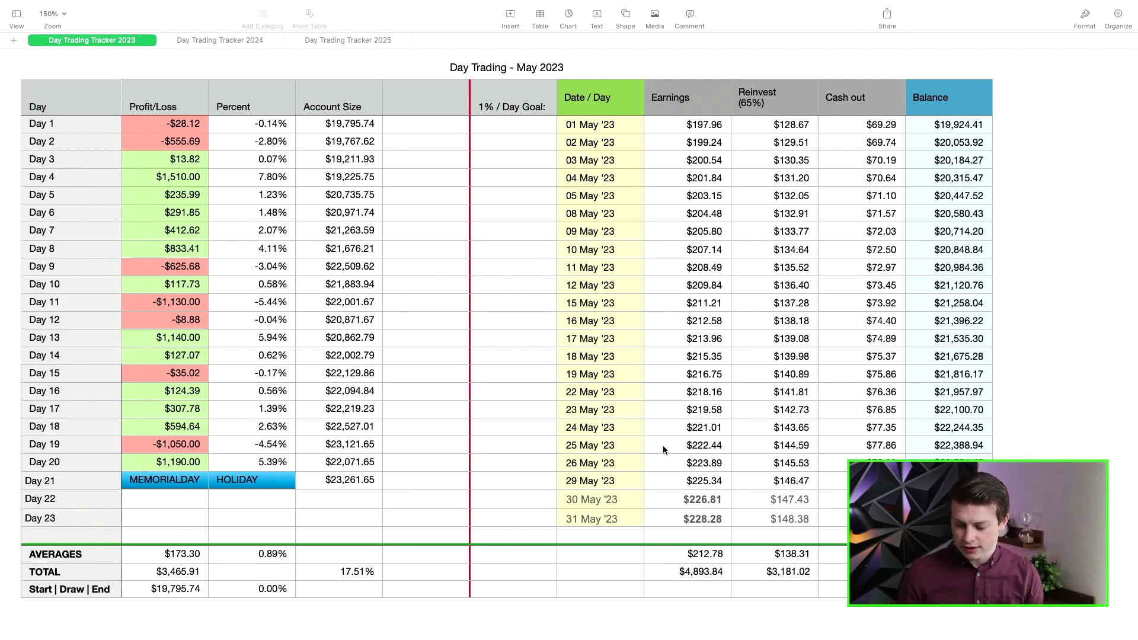
# Step: Inspect the goal Balance column's first and last entries and the formula behind its total percentage in the May 2023 table
pyautogui.click(949, 572)
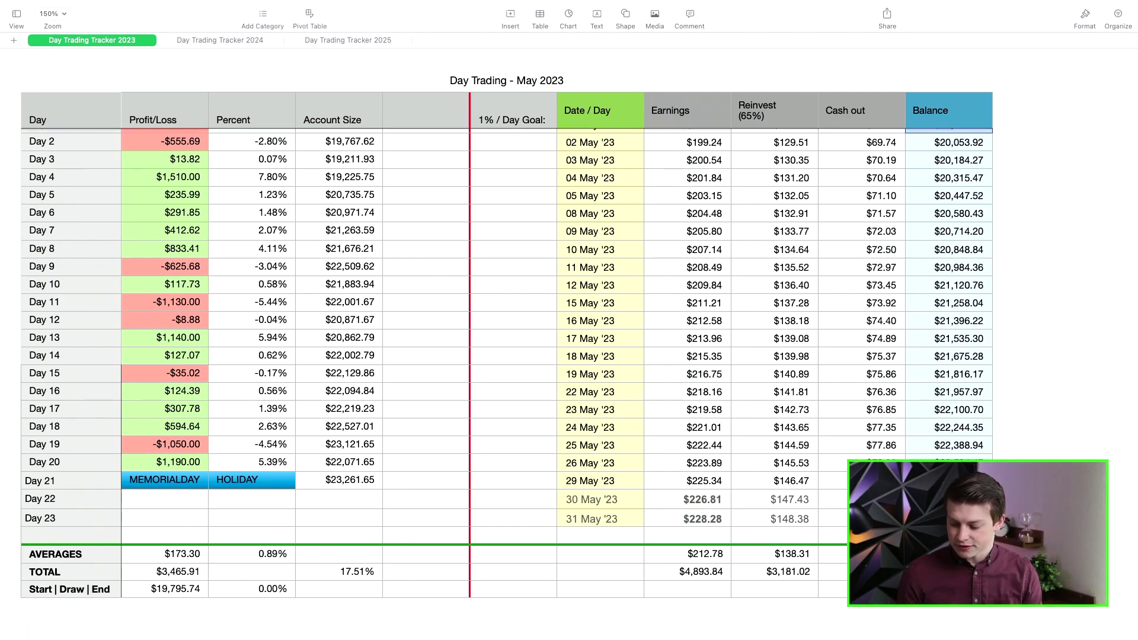
pyautogui.press('Escape')
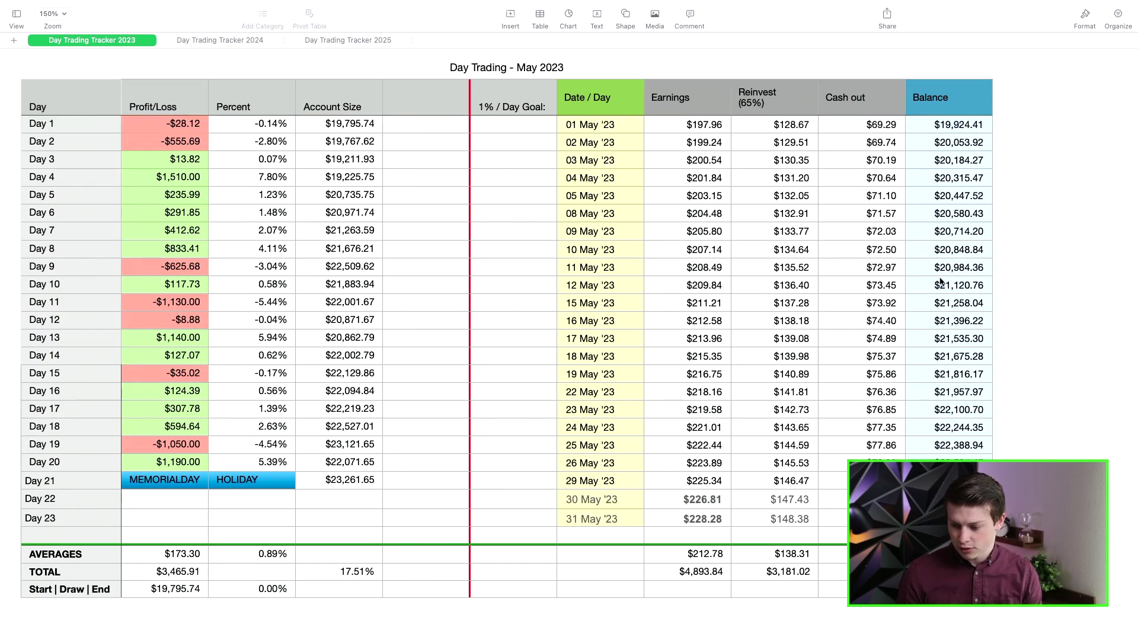
pyautogui.scroll(-1, 953, 310)
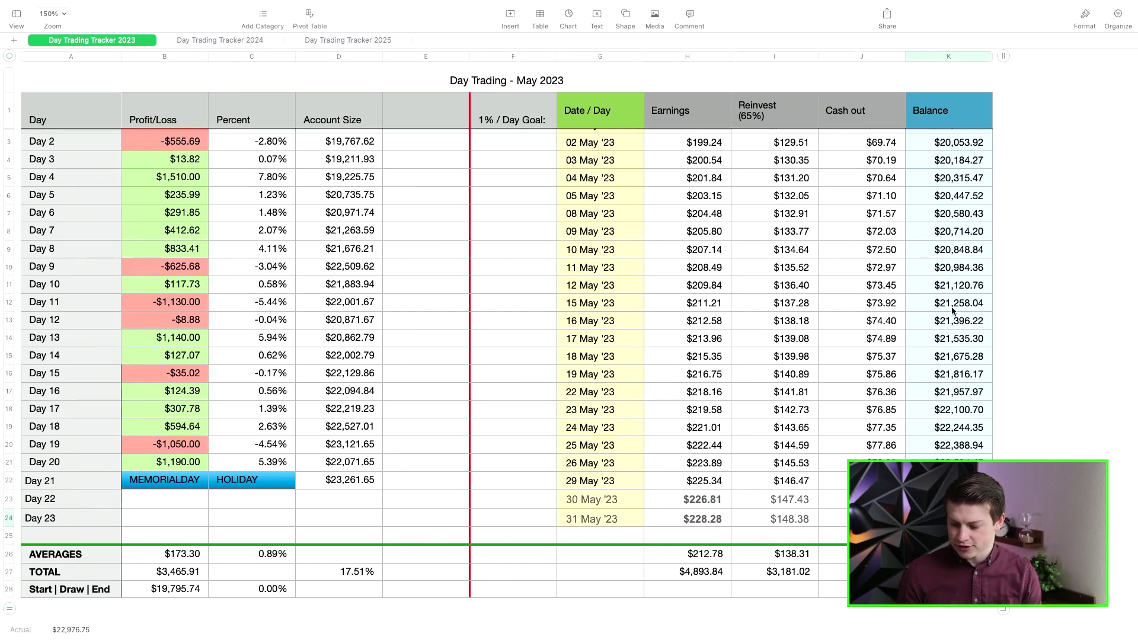
pyautogui.scroll(2, 948, 165)
pyautogui.click(949, 159)
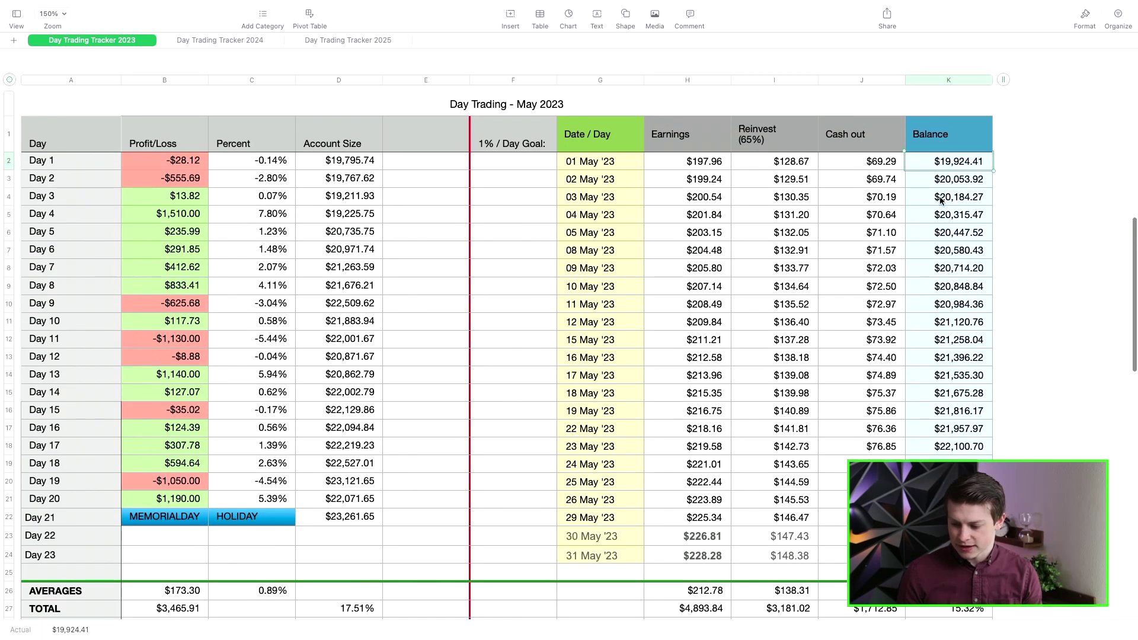
pyautogui.scroll(-1, 928, 302)
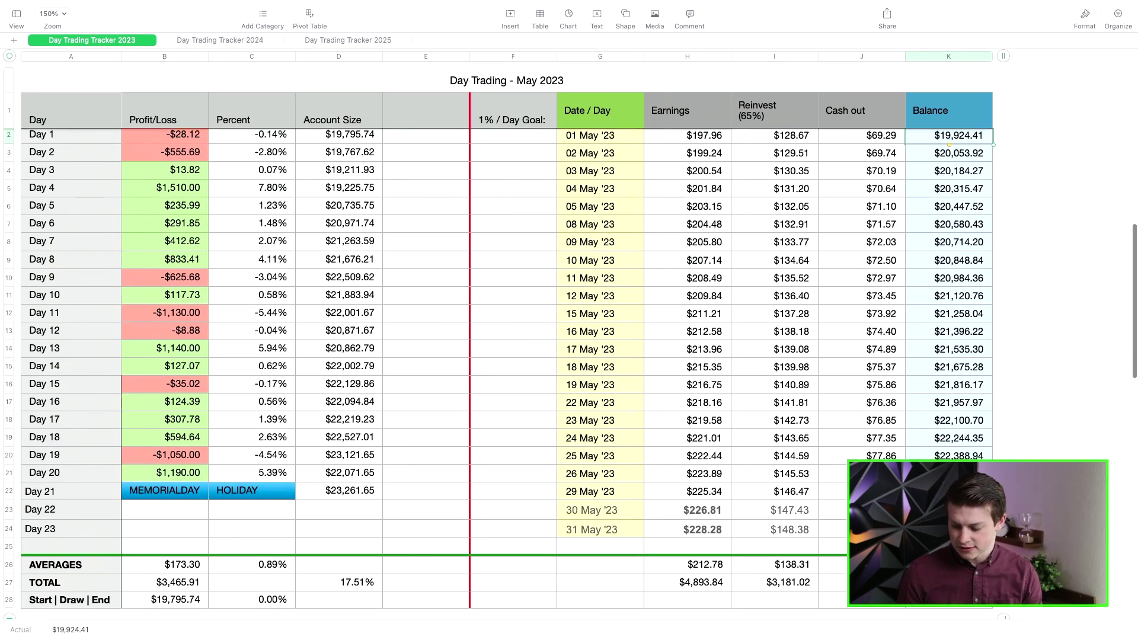
pyautogui.click(948, 582)
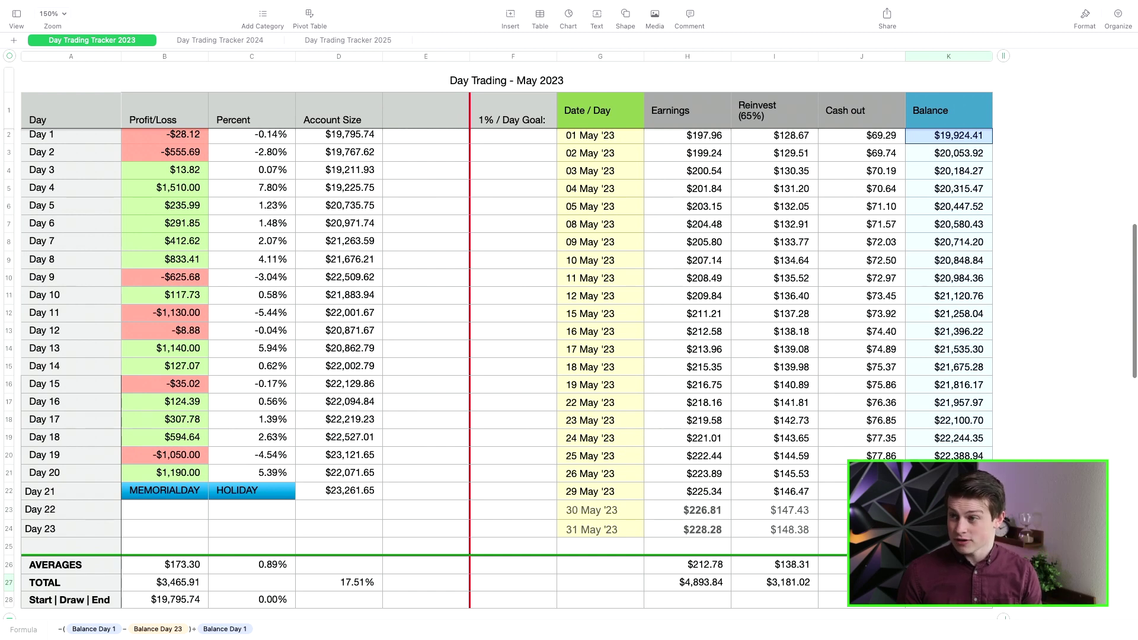
pyautogui.press('Escape')
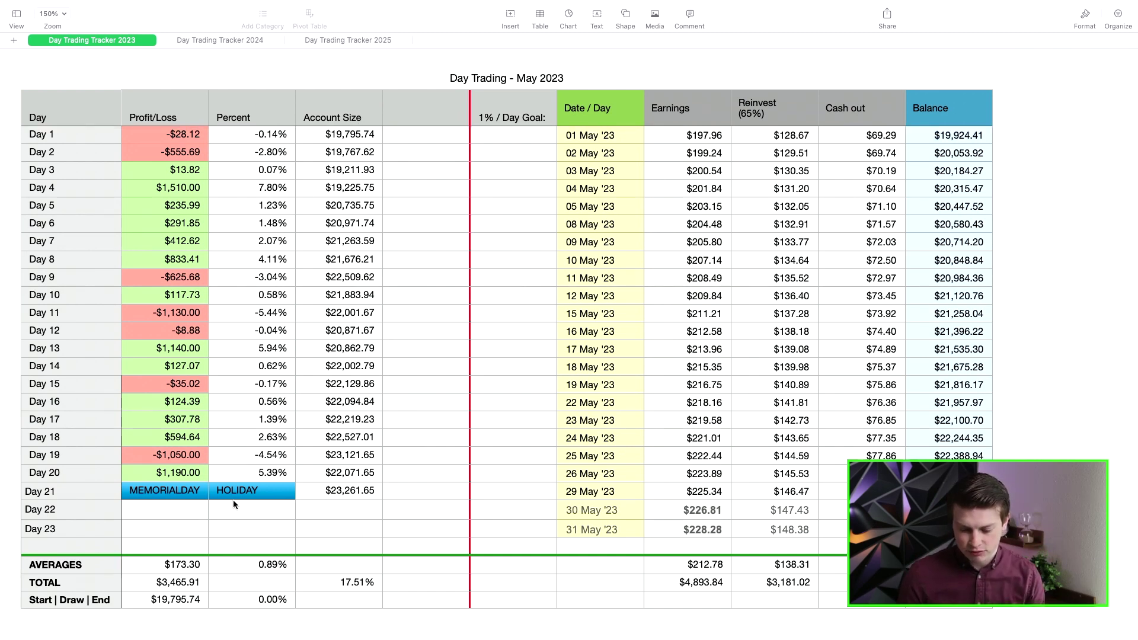
# Step: Enter -614.68 as the Day 22 profit/loss in the May 2023 table
pyautogui.click(169, 508)
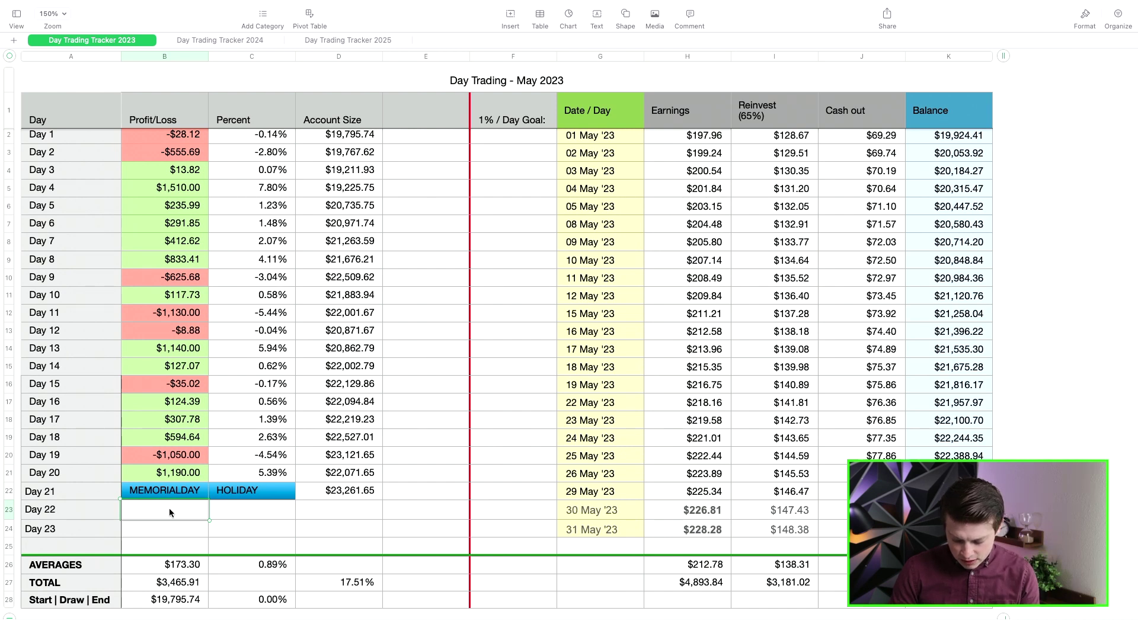
pyautogui.click(179, 527)
pyautogui.click(178, 513)
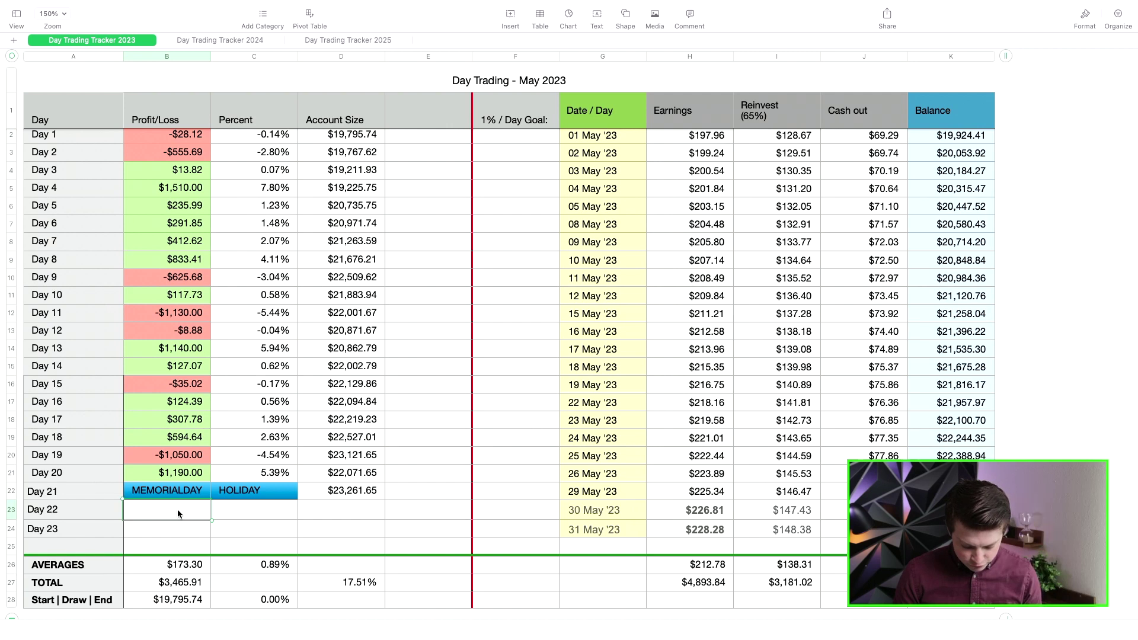
pyautogui.write('-')
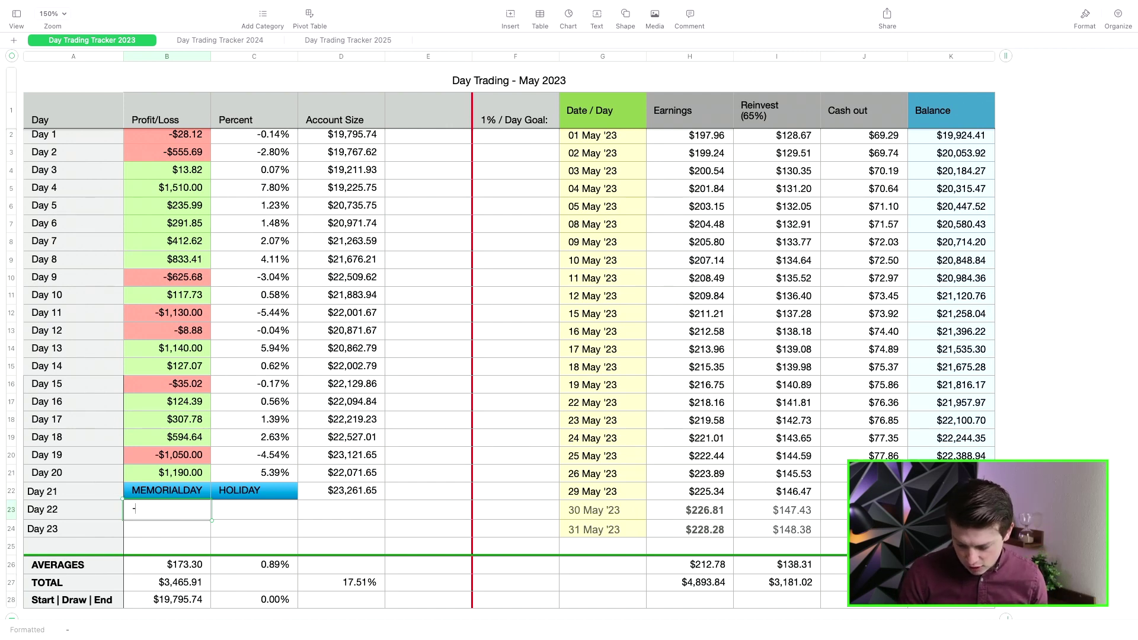
pyautogui.write('614.68')
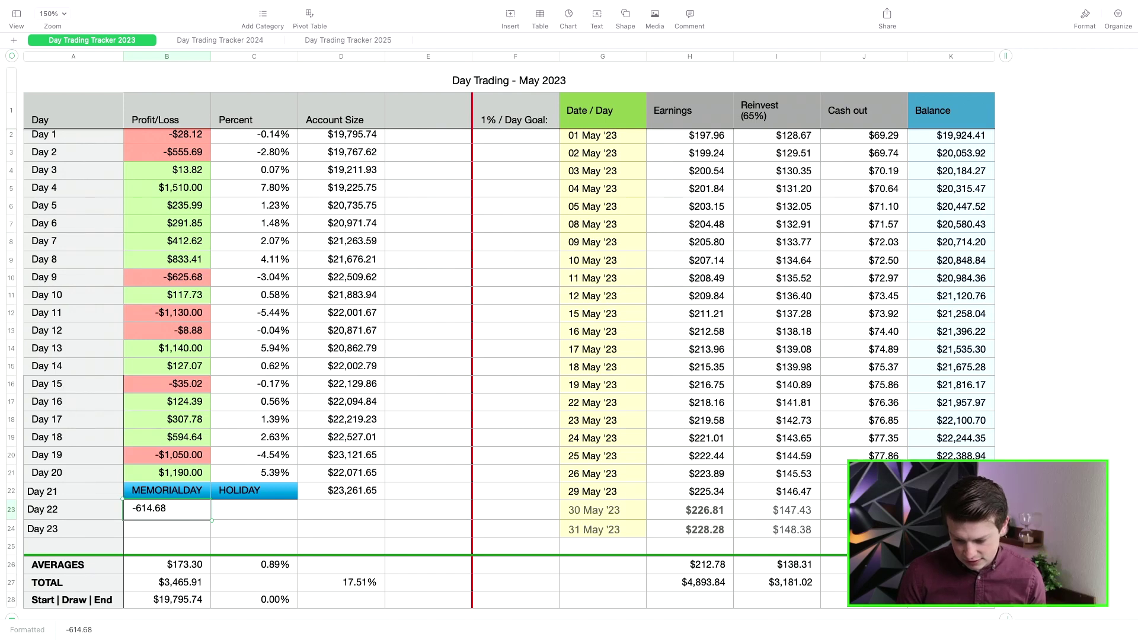
pyautogui.click(233, 511)
# Step: Enter 224.91 as the Day 23 profit/loss in the May 2023 table
pyautogui.click(190, 528)
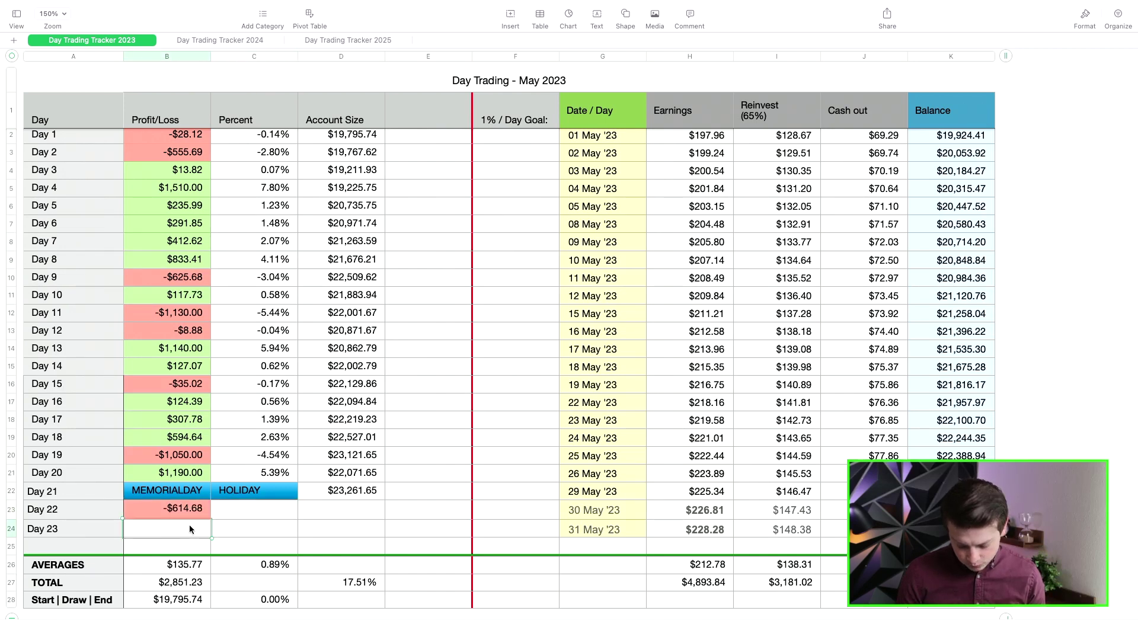
pyautogui.write('22')
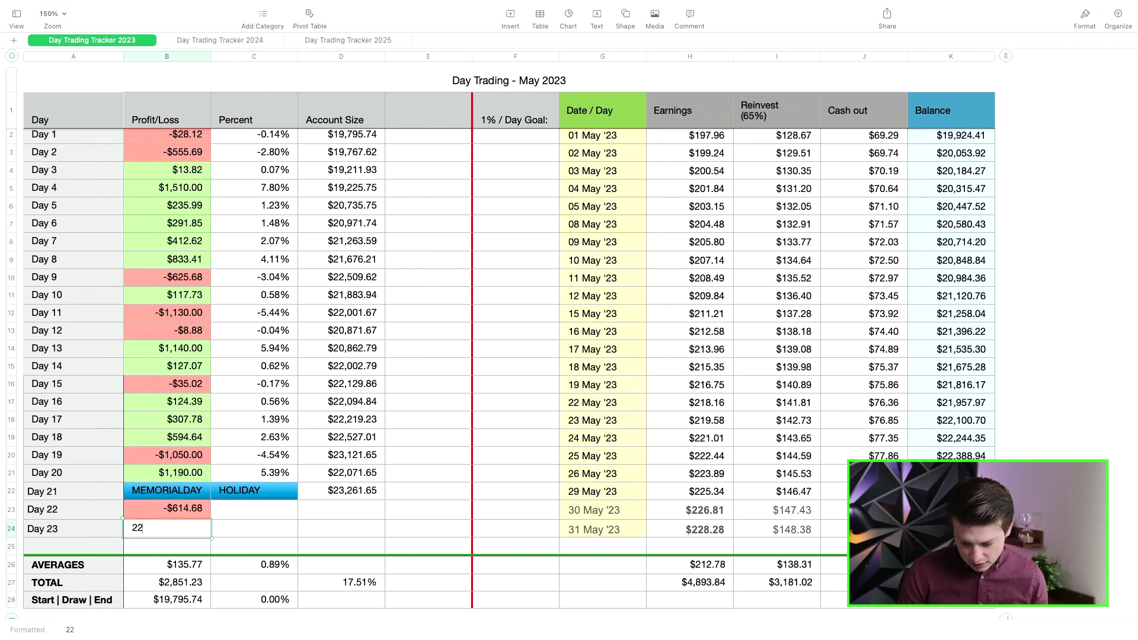
pyautogui.write('4.91')
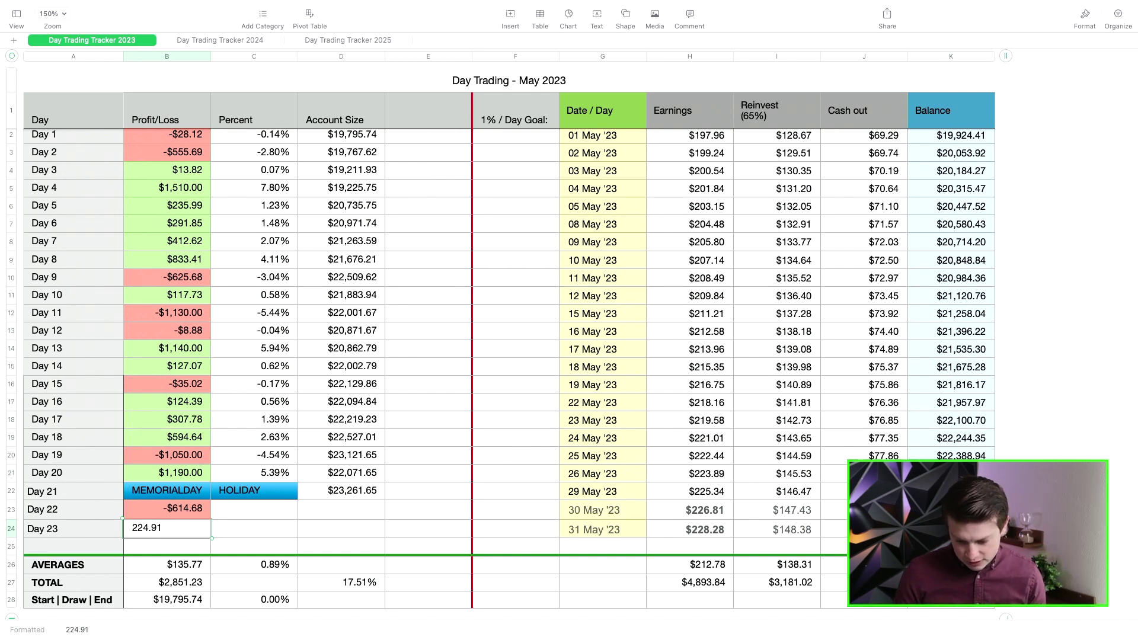
pyautogui.press('Return')
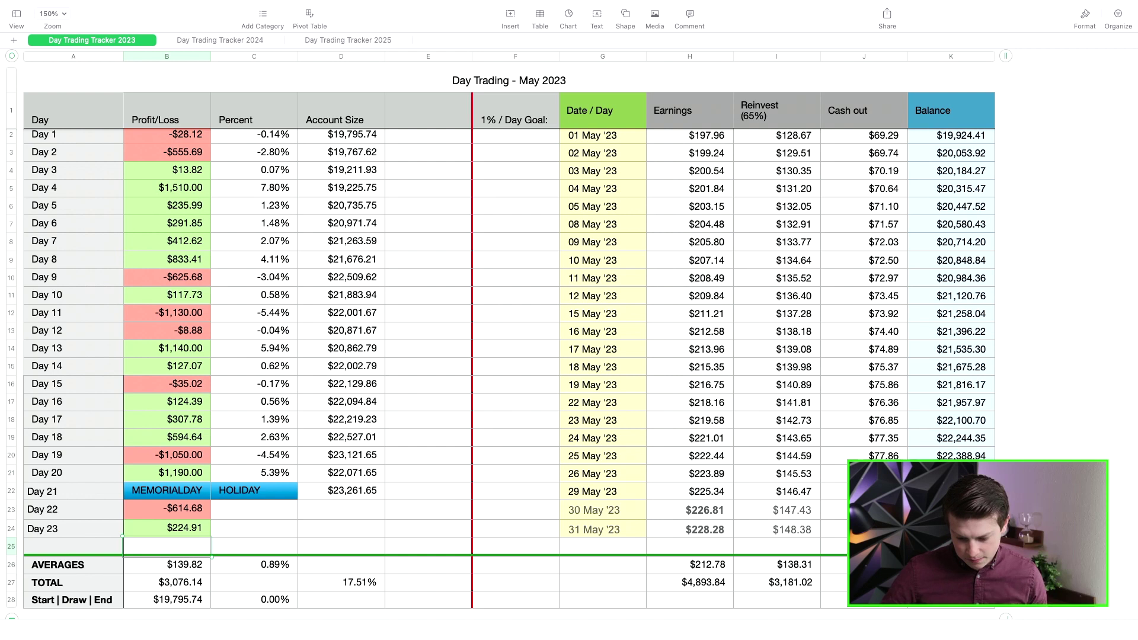
# Step: Try to fill in the Day 22 percent by reusing the Day 20 percent entry
pyautogui.click(262, 504)
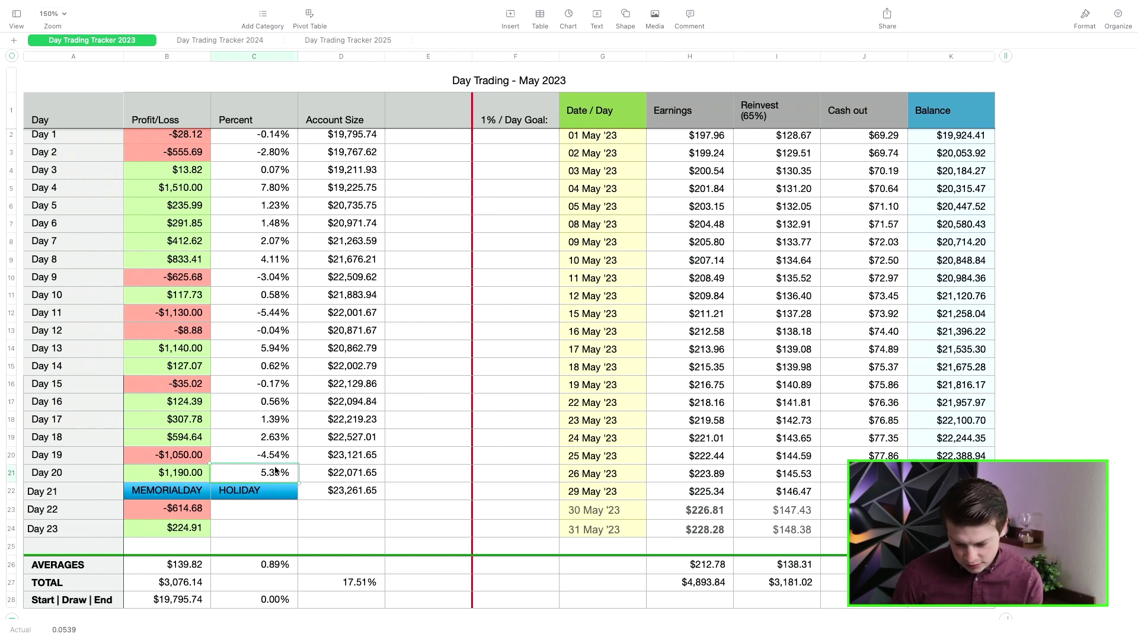
pyautogui.write('5.39%%')
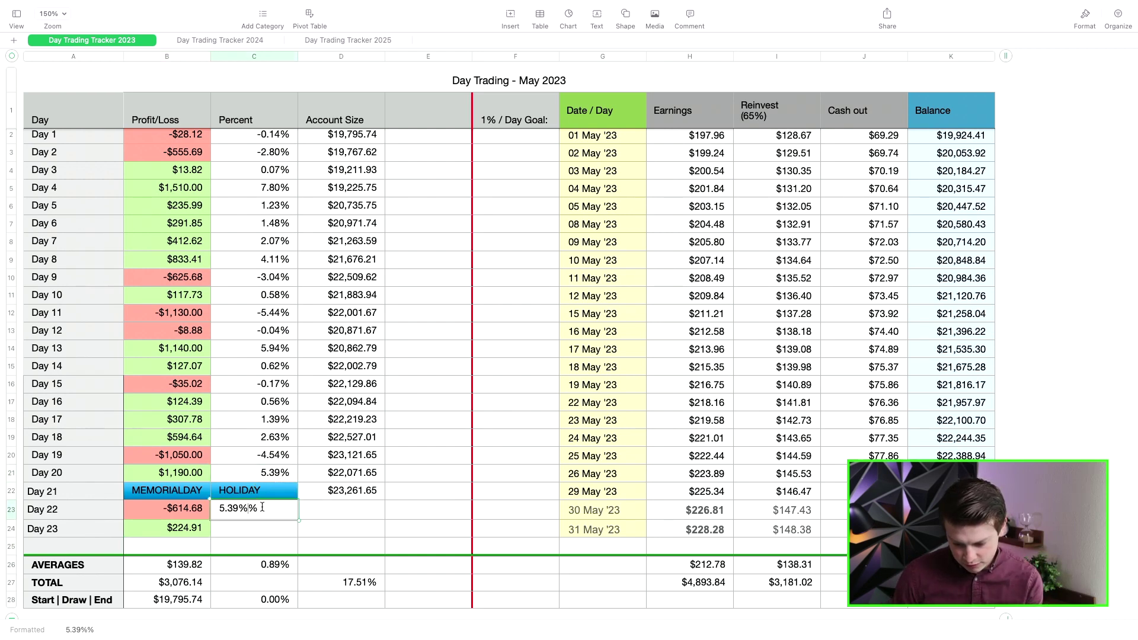
pyautogui.press('super+a')
pyautogui.press('super+c')
pyautogui.press('BackSpace')
pyautogui.click(264, 473)
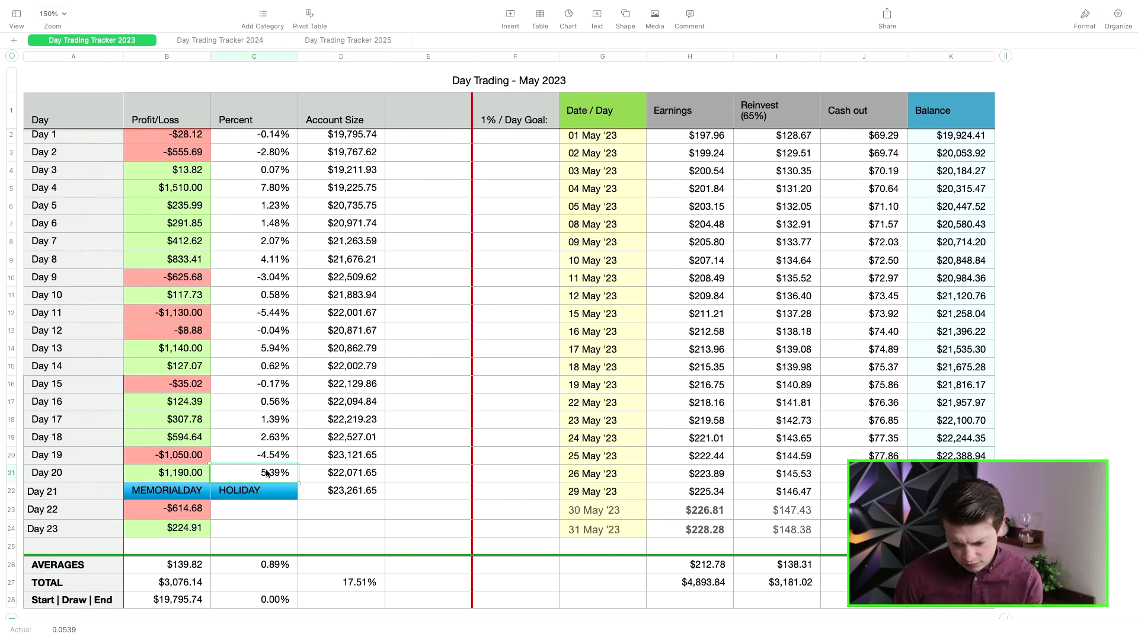
pyautogui.click(268, 462)
pyautogui.click(273, 478)
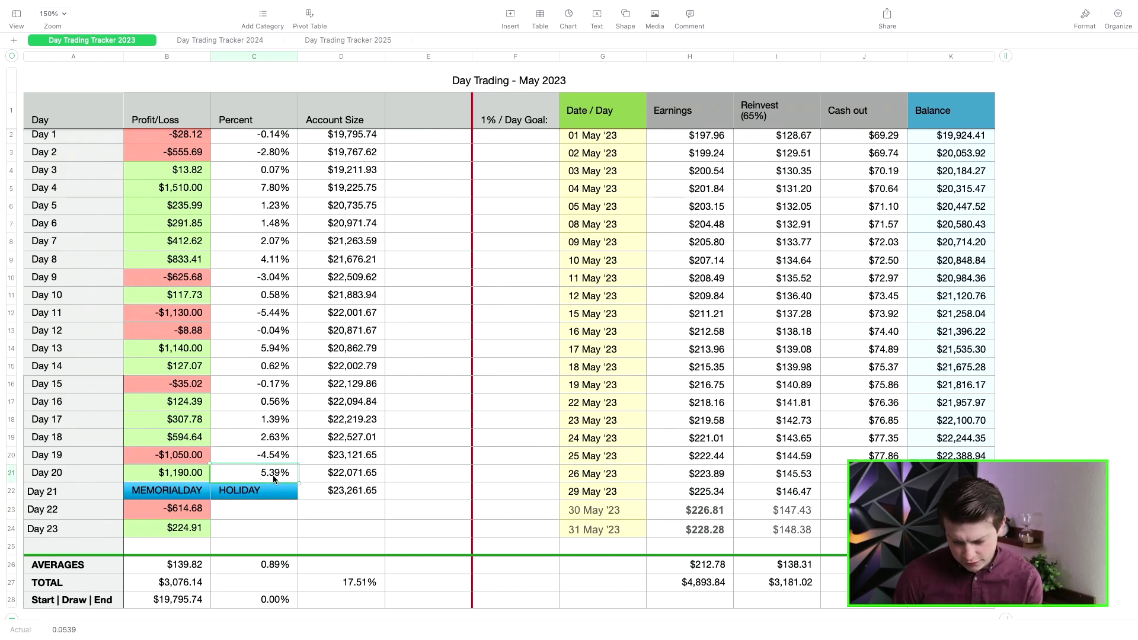
pyautogui.click(262, 508)
pyautogui.press('super+v')
pyautogui.press('BackSpace')
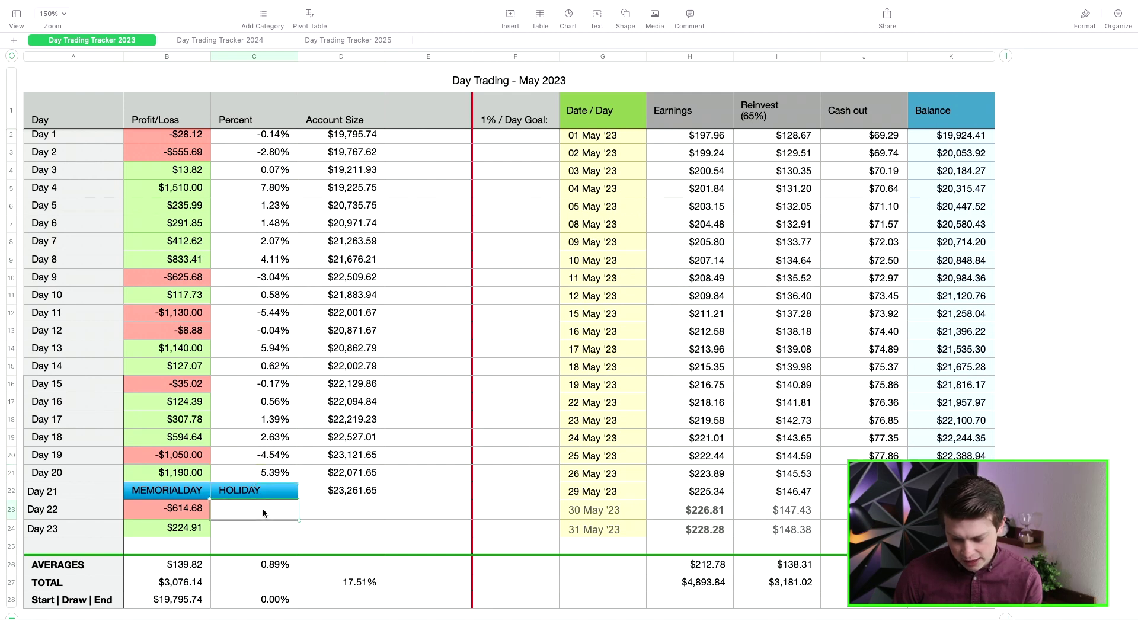
# Step: Extend the Account Size formula to Day 22 and Day 23, summing the previous day's account size and profit/loss
pyautogui.click(348, 494)
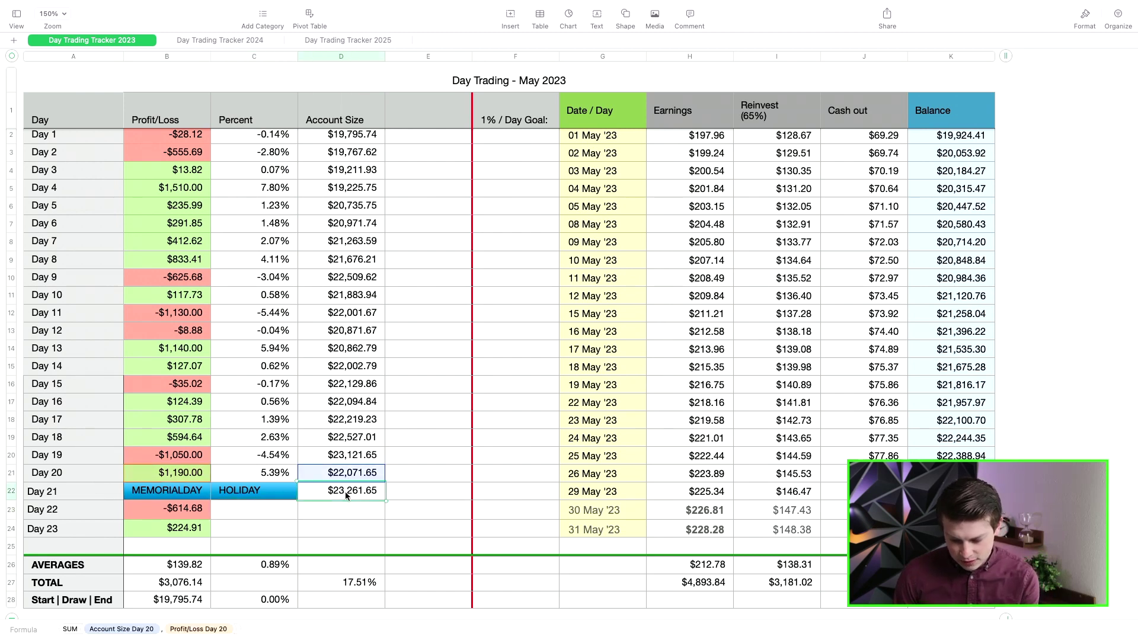
pyautogui.moveTo(342, 501); pyautogui.dragTo(343, 505)
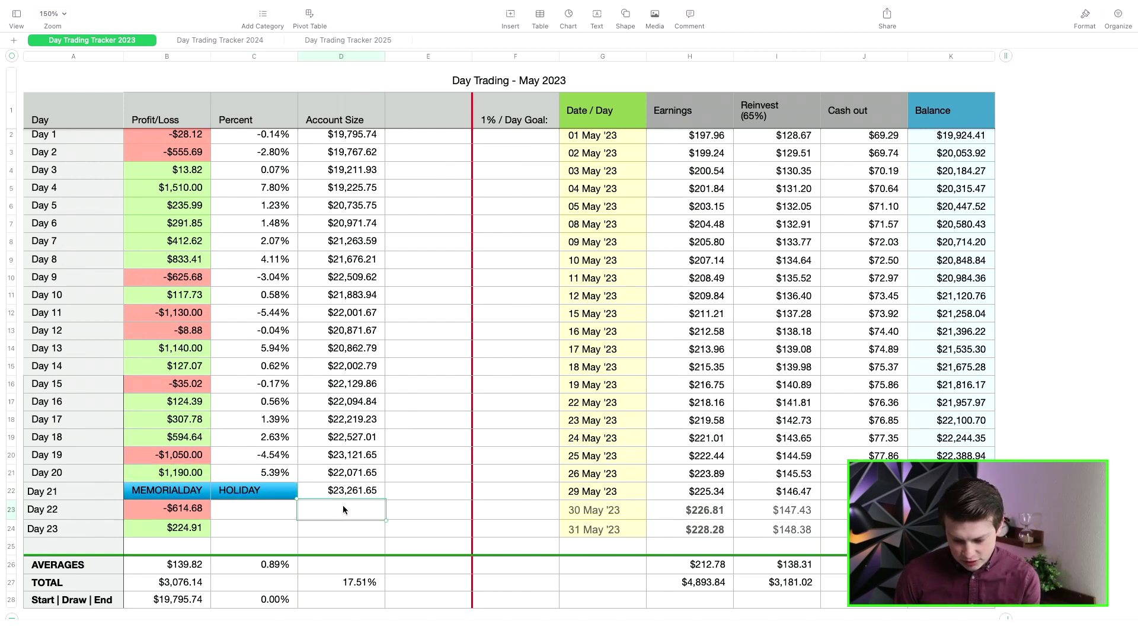
pyautogui.click(341, 522)
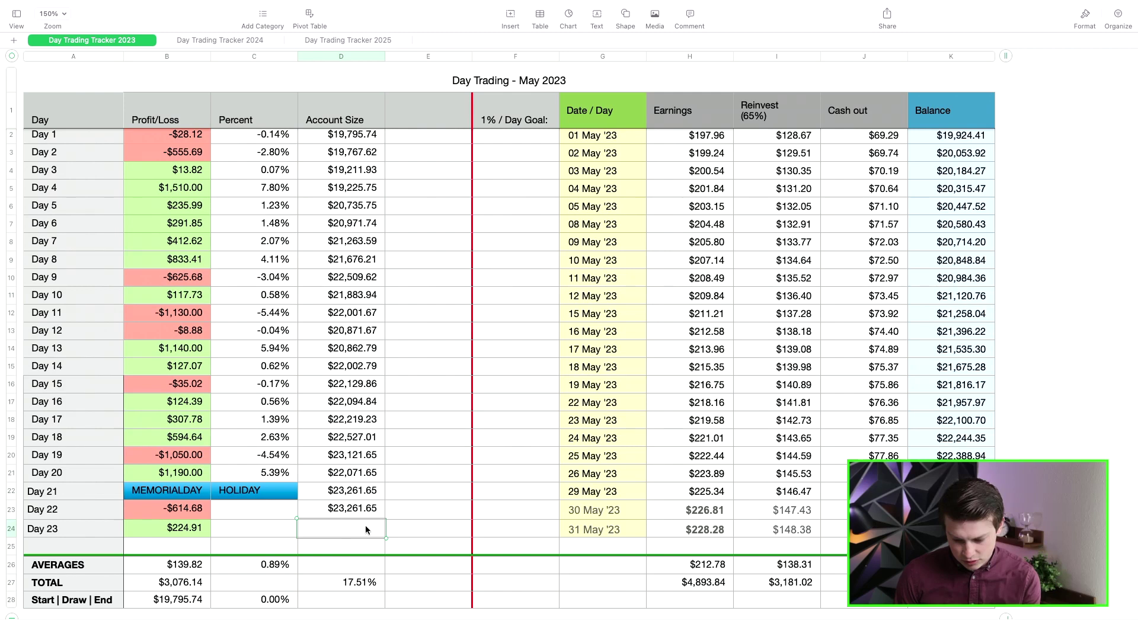
pyautogui.write('$22,646.97')
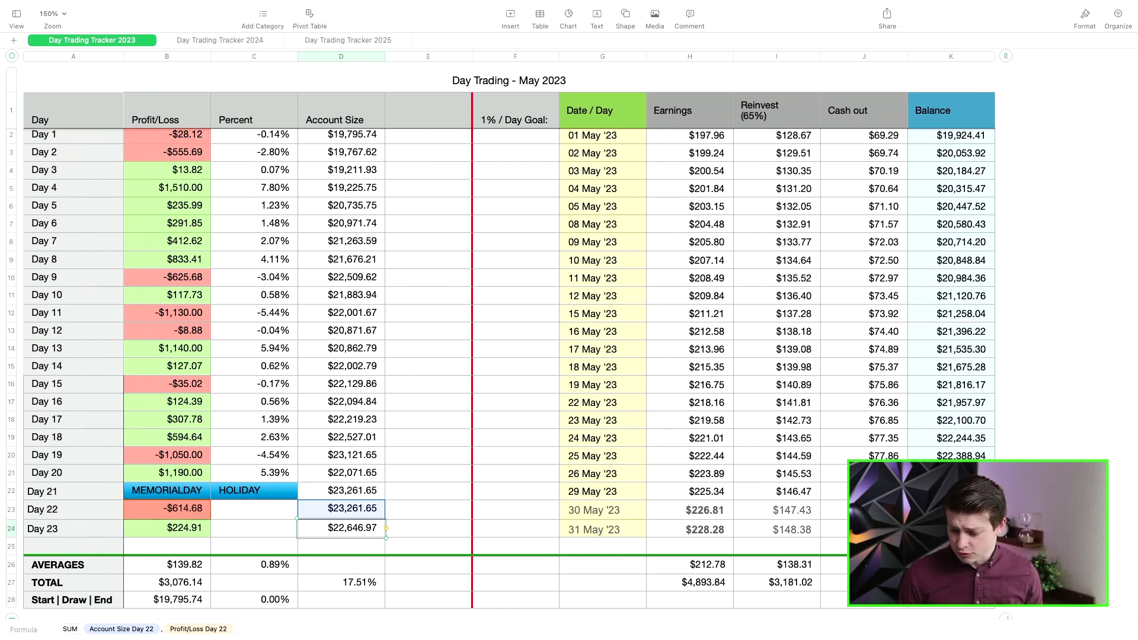
# Step: Change the Account Size total percentage formula to reference Day 23's account size instead of Day 21's
pyautogui.click(353, 583)
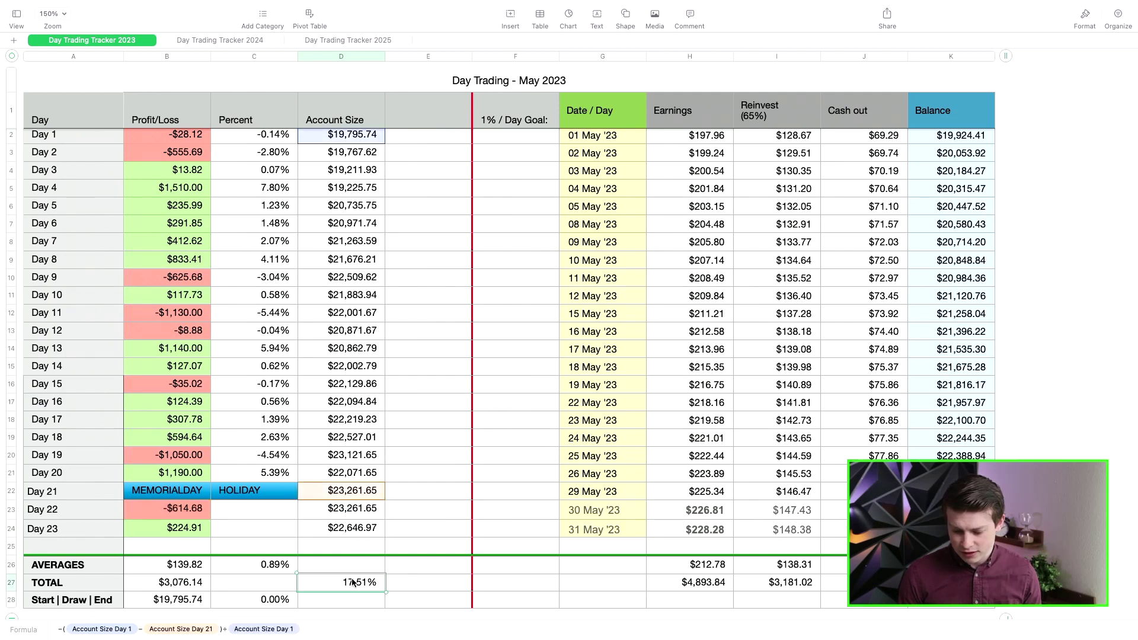
pyautogui.doubleClick(345, 584)
pyautogui.click(366, 524)
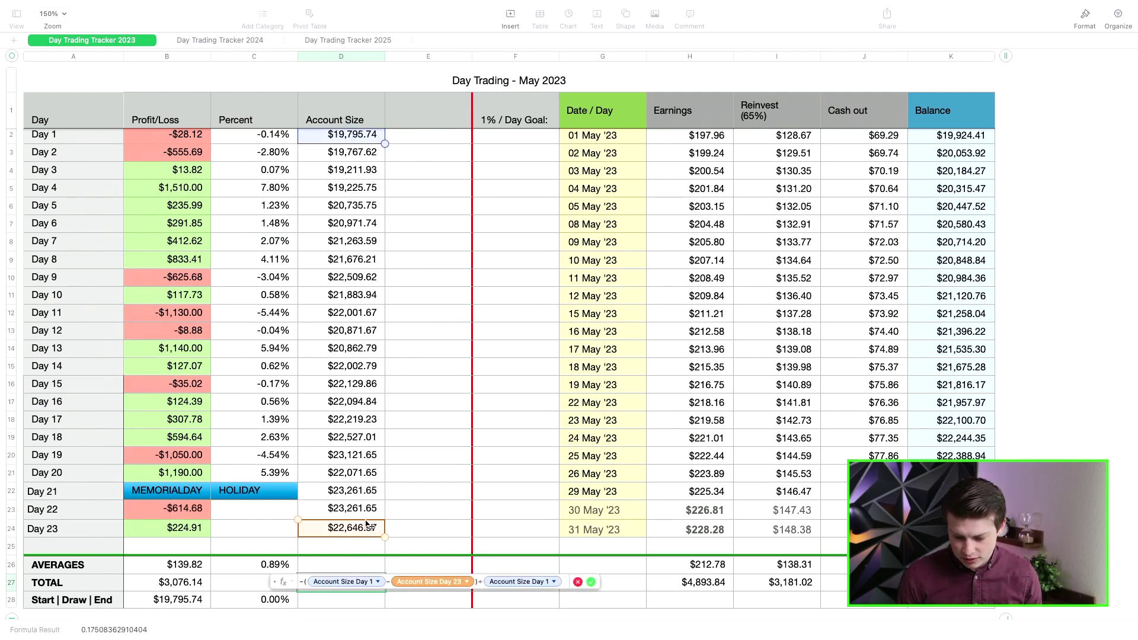
pyautogui.click(590, 583)
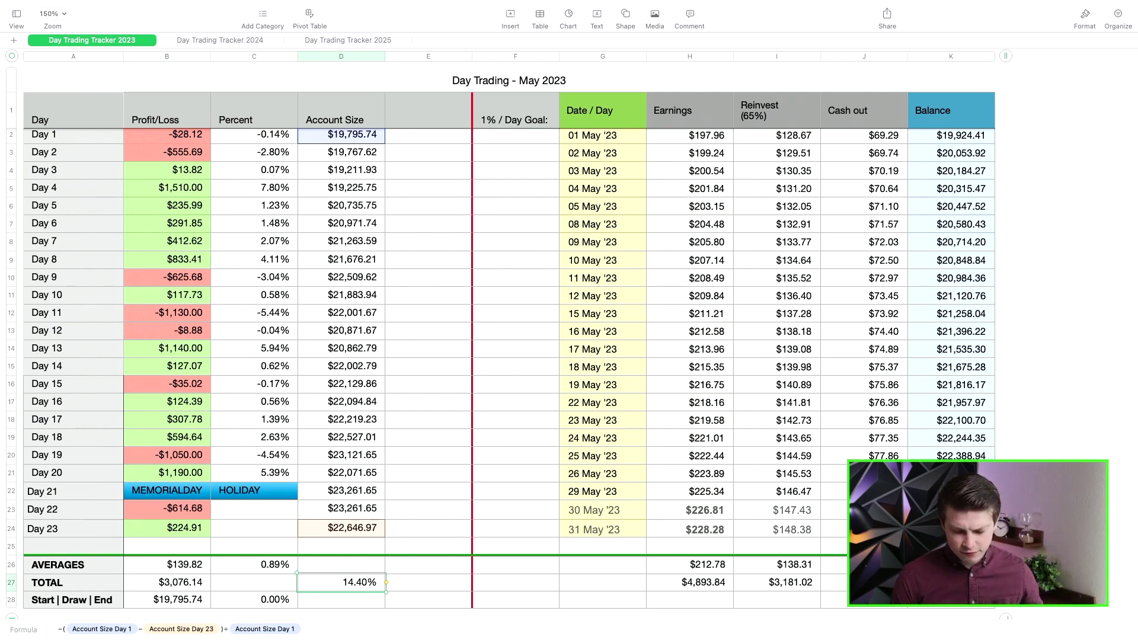
# Step: Check the Percent column's average formula and the cells it covers, including the blank Day 22 and Day 23 entries
pyautogui.click(286, 563)
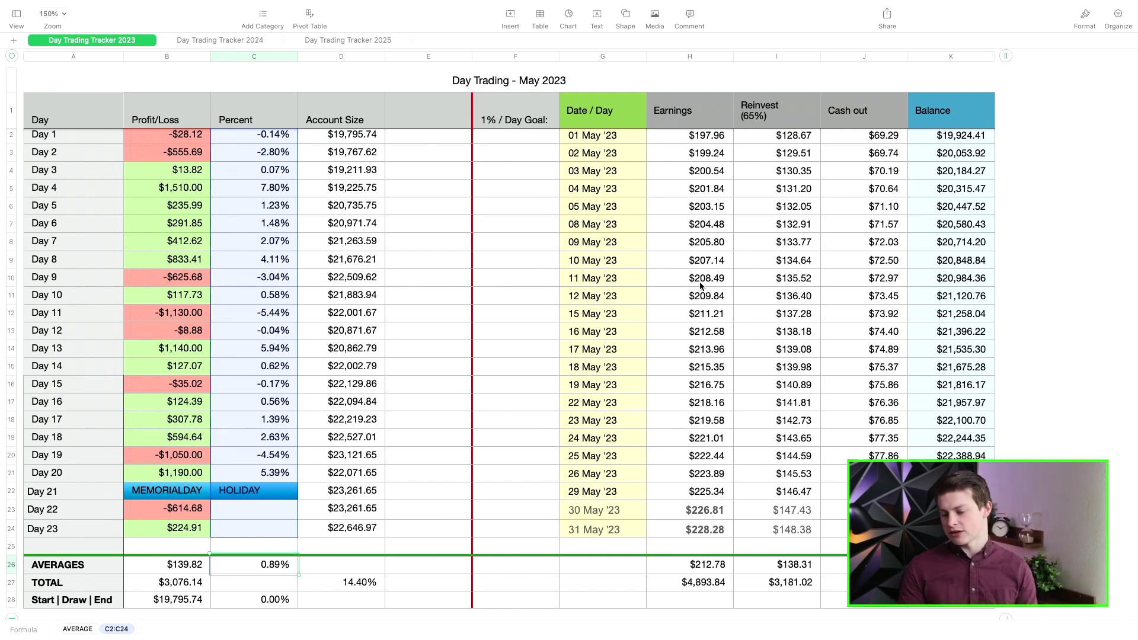
pyautogui.scroll(2, 710, 181)
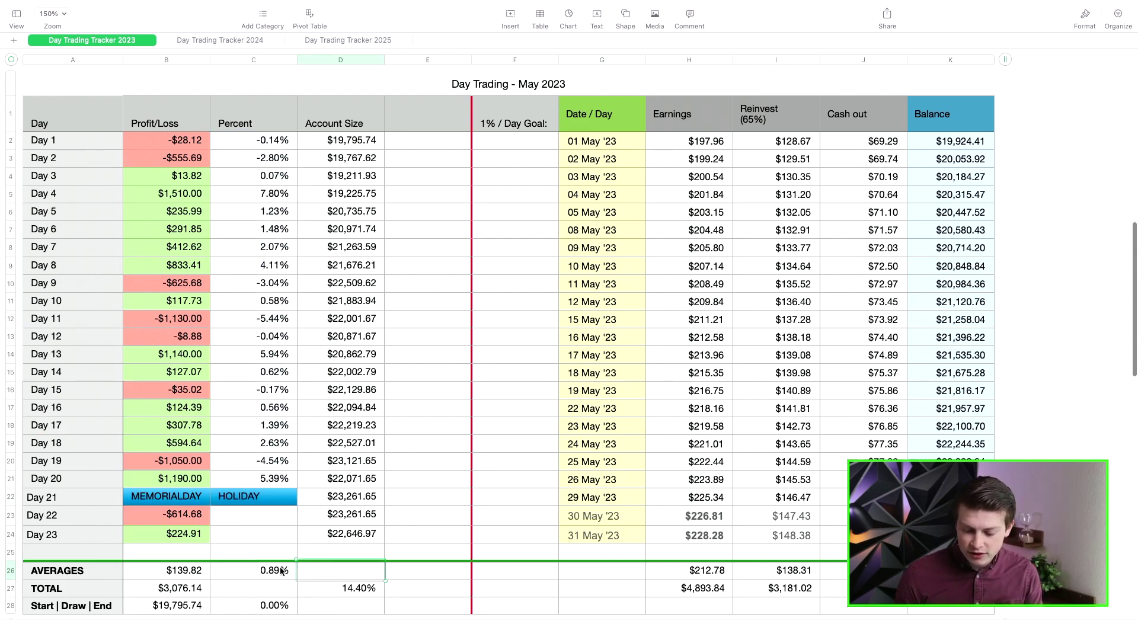
pyautogui.click(262, 158)
pyautogui.click(263, 240)
pyautogui.click(263, 407)
pyautogui.click(263, 459)
pyautogui.click(266, 478)
pyautogui.click(265, 515)
pyautogui.click(265, 534)
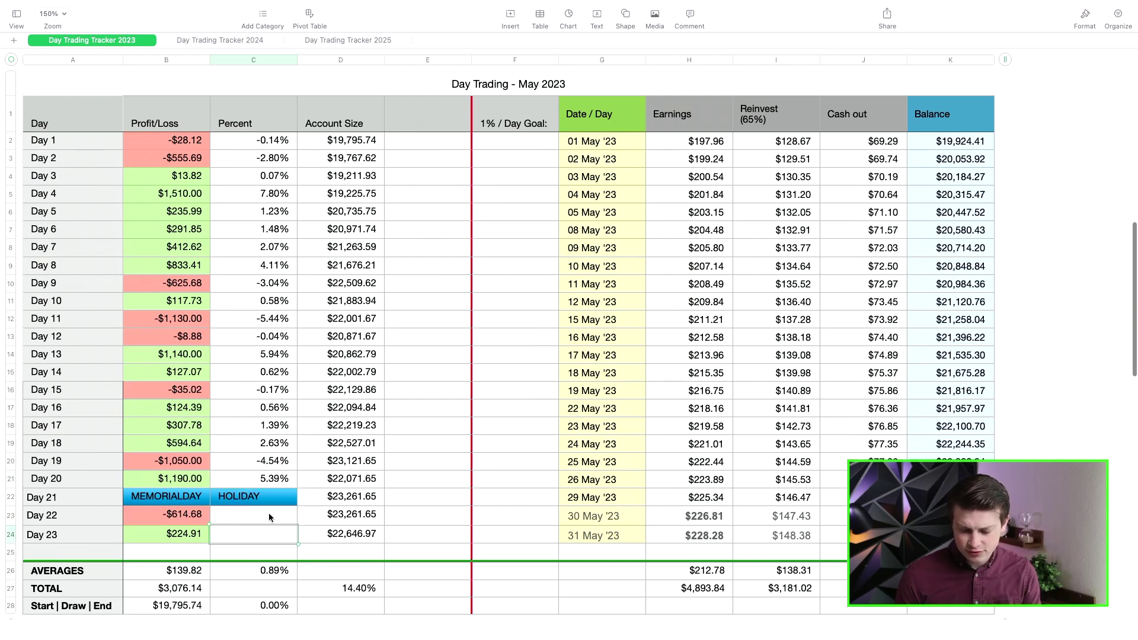
pyautogui.click(277, 570)
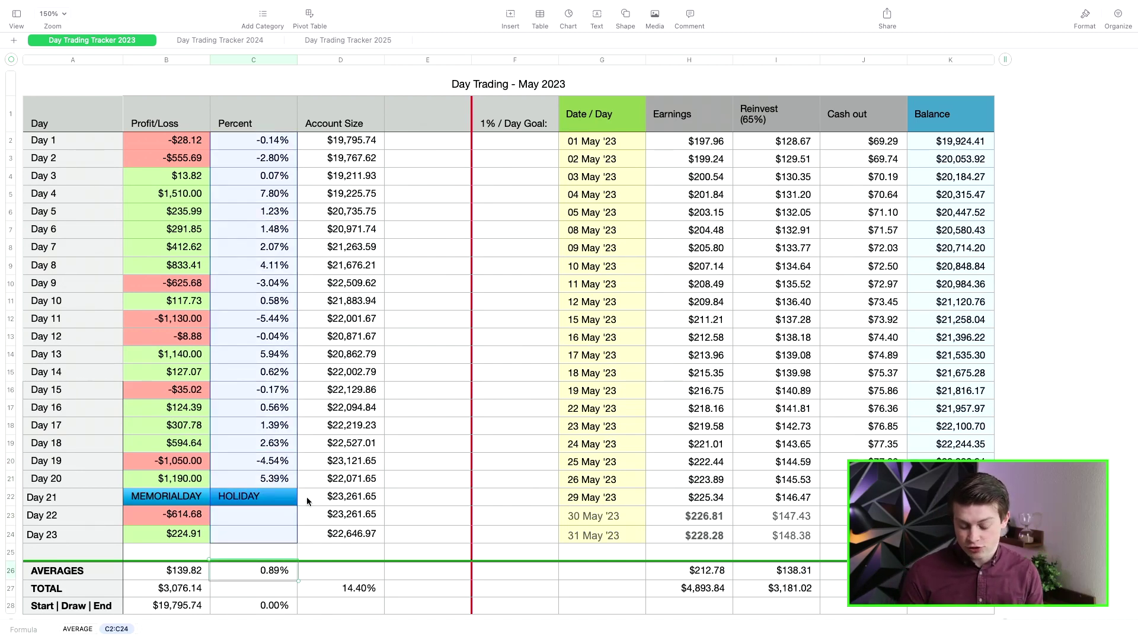
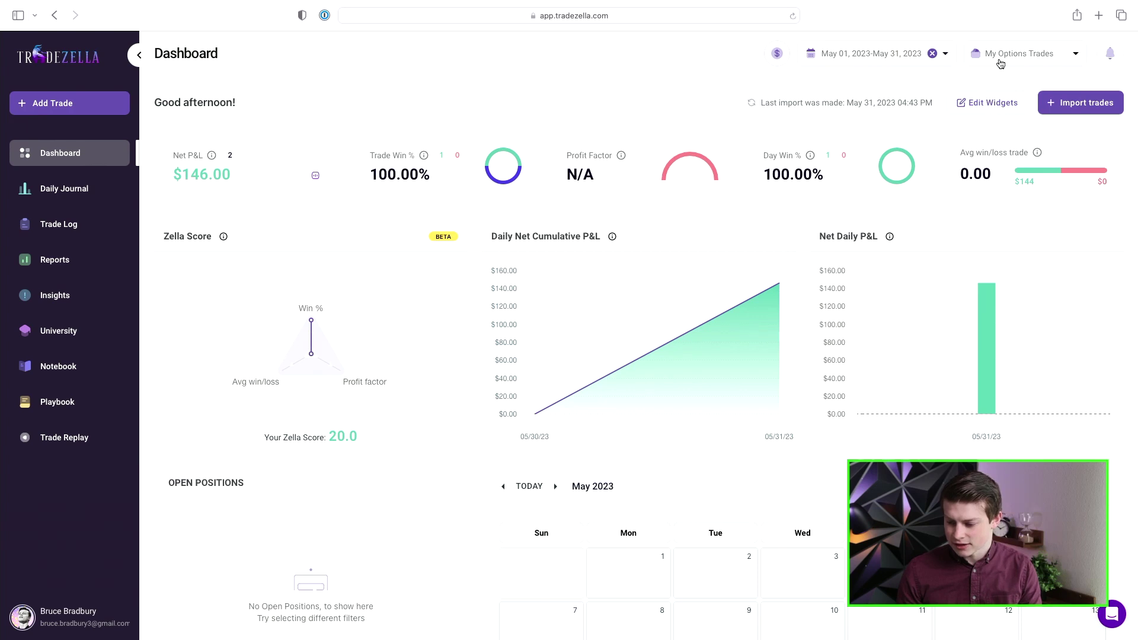
# Step: Switch to TradeZella, add My Trades to the displayed accounts, and review the combined May 2023 dashboard and daily results calendar
pyautogui.click(1001, 64)
pyautogui.click(976, 86)
pyautogui.scroll(-2, 852, 204)
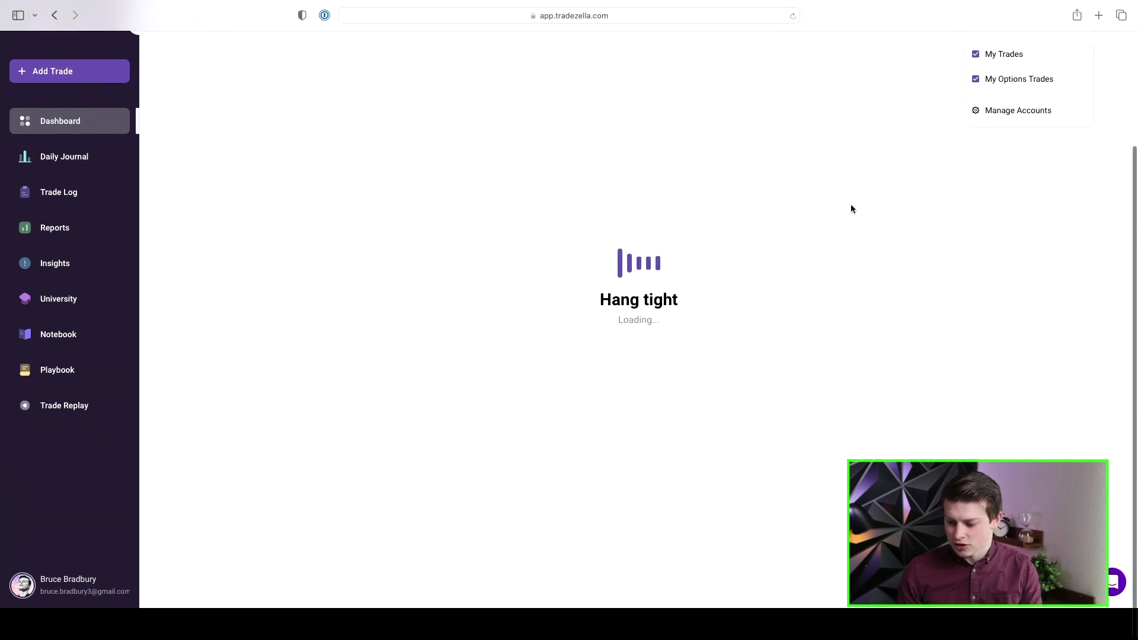
pyautogui.scroll(-3, 819, 391)
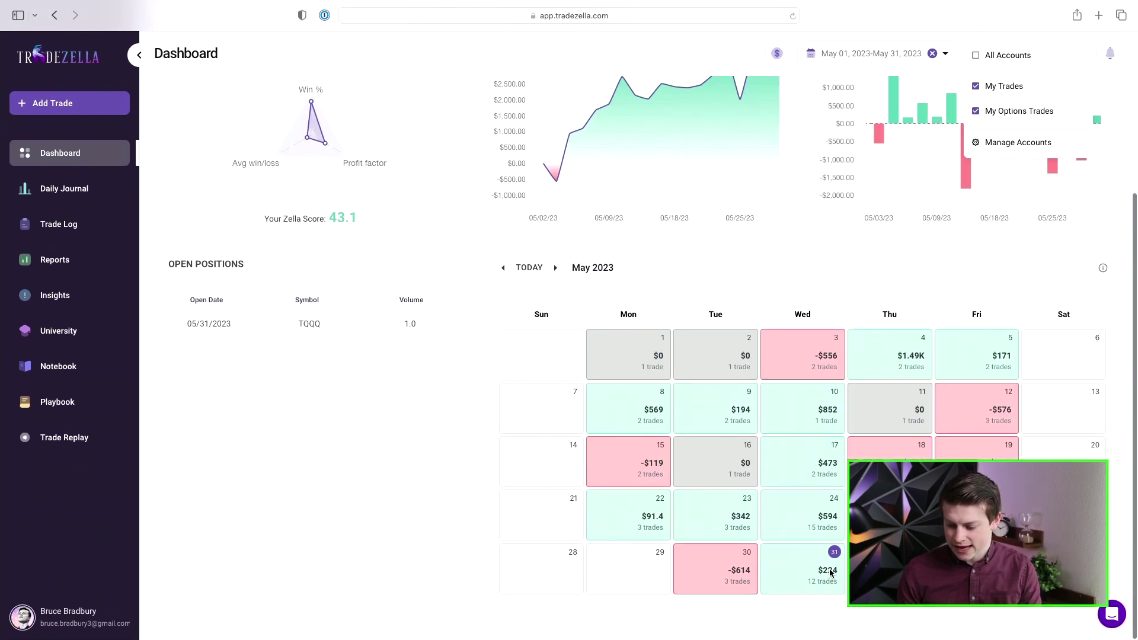
pyautogui.scroll(5, 806, 367)
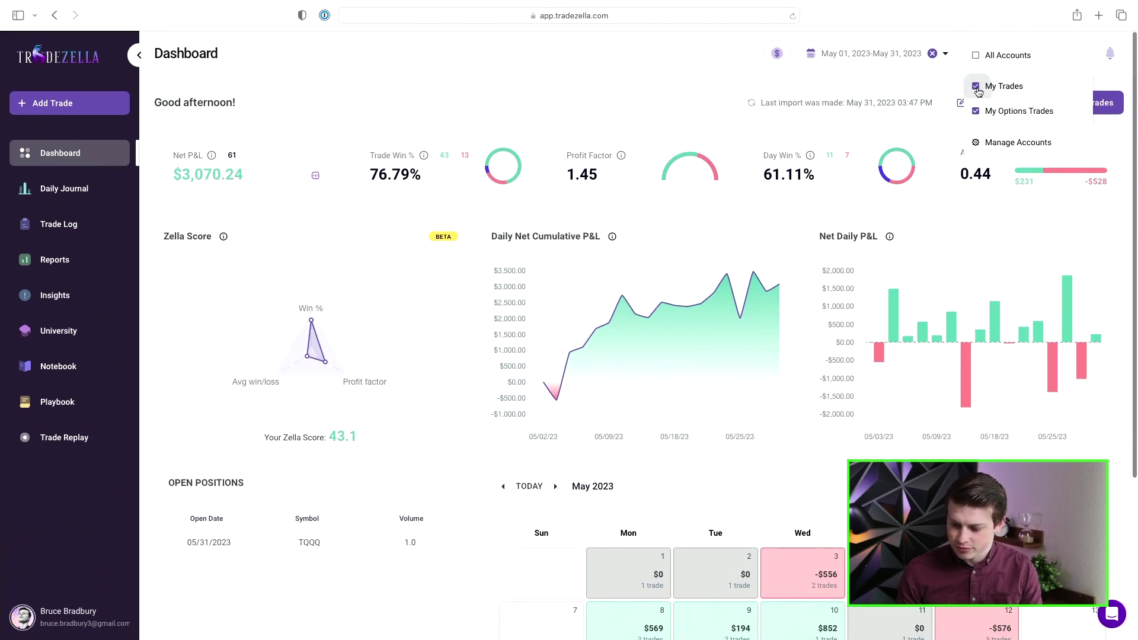
# Step: Limit the dashboard to My Options Trades and open the SPY 418 call trade from May 31, 2023
pyautogui.click(976, 87)
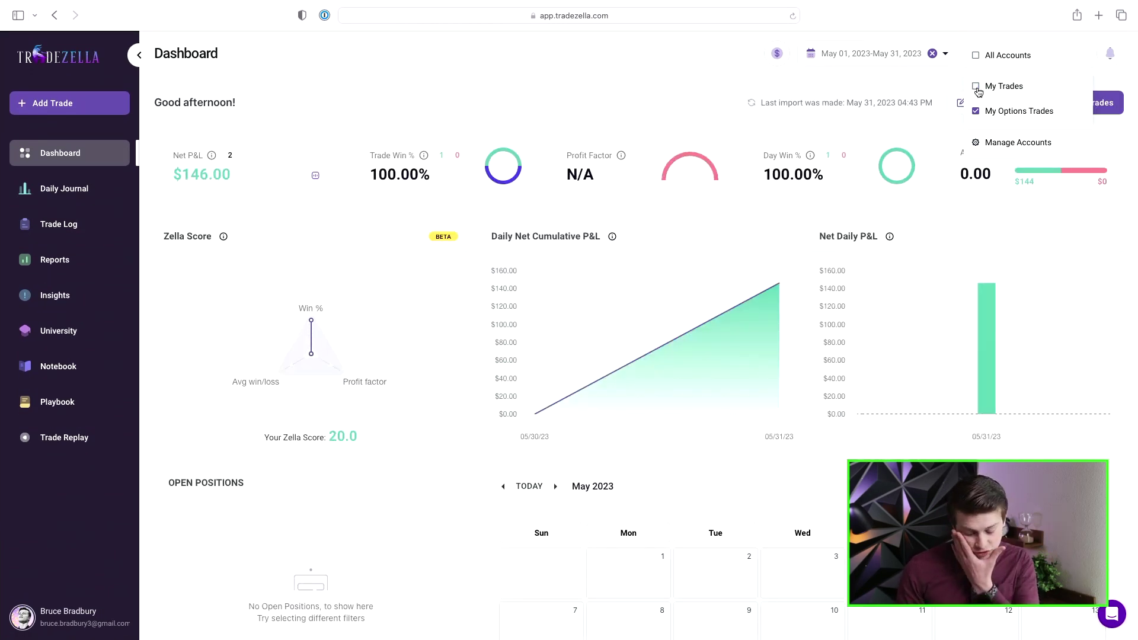
pyautogui.click(628, 101)
pyautogui.scroll(-5, 701, 359)
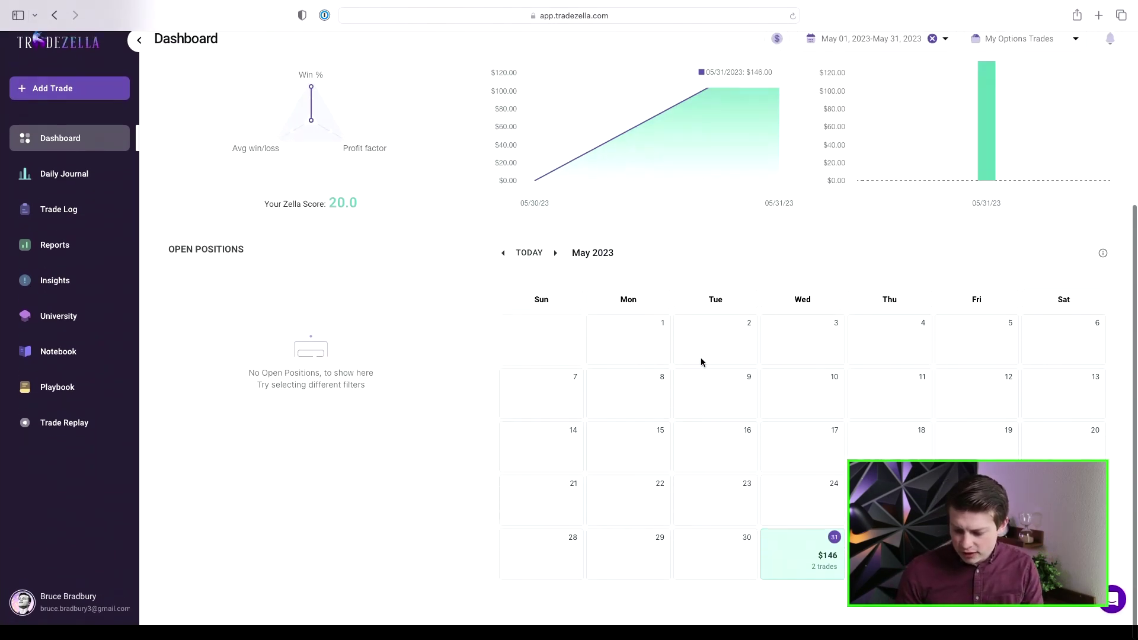
pyautogui.click(807, 583)
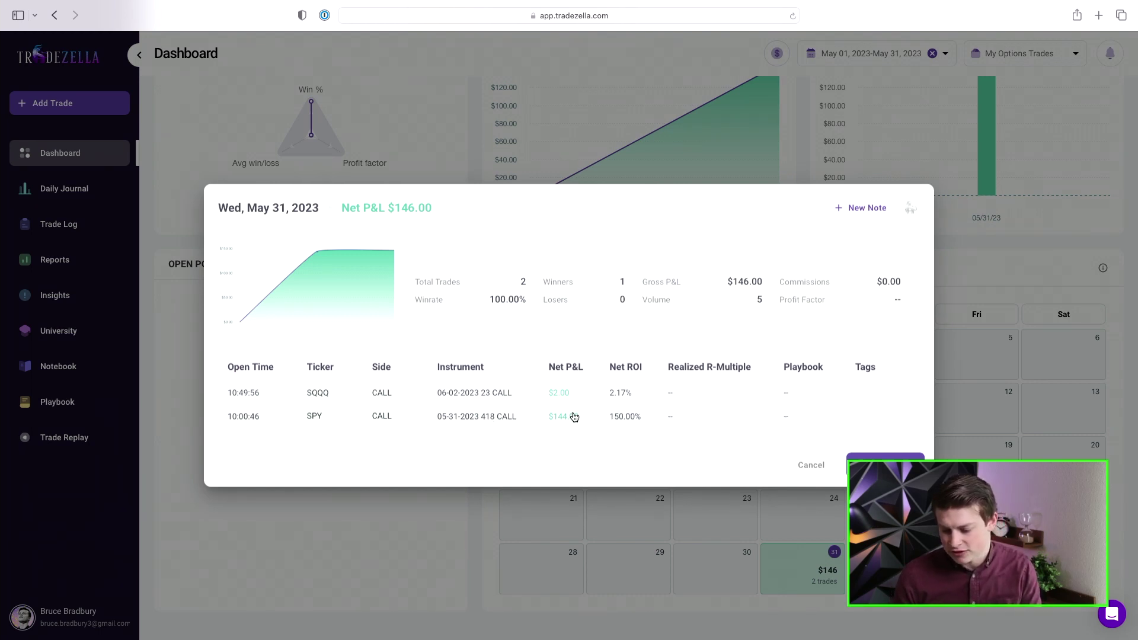
pyautogui.click(525, 417)
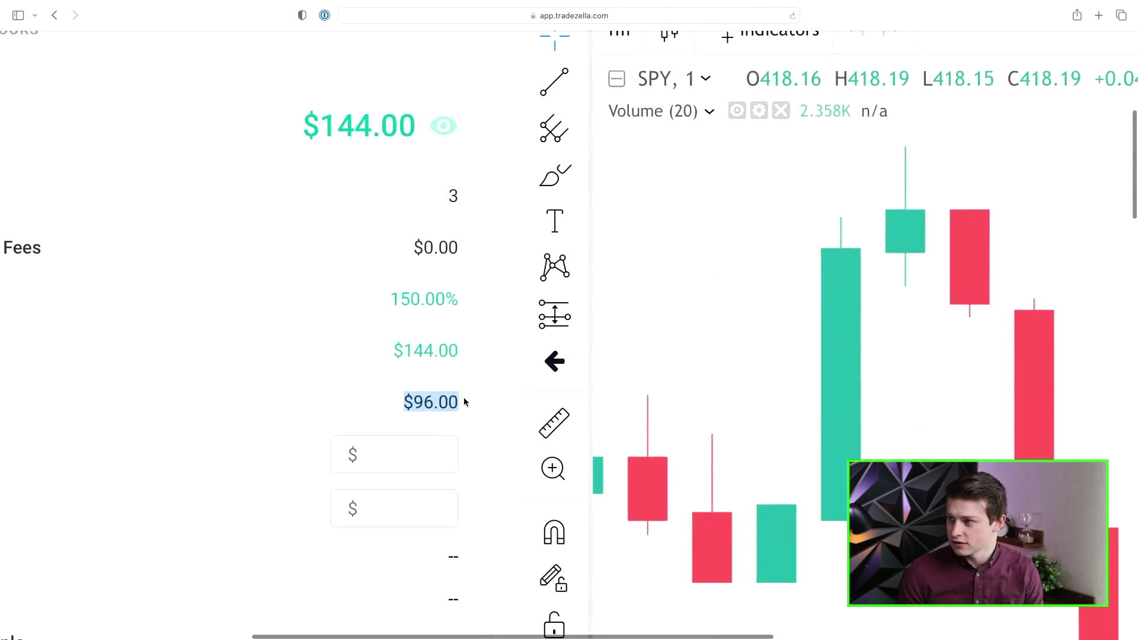
# Step: Examine the SPY trade's gross P&L, statistics, rating, attached option chart and running P&L graph
pyautogui.moveTo(461, 336); pyautogui.dragTo(362, 338)
pyautogui.scroll(-5, 367, 284)
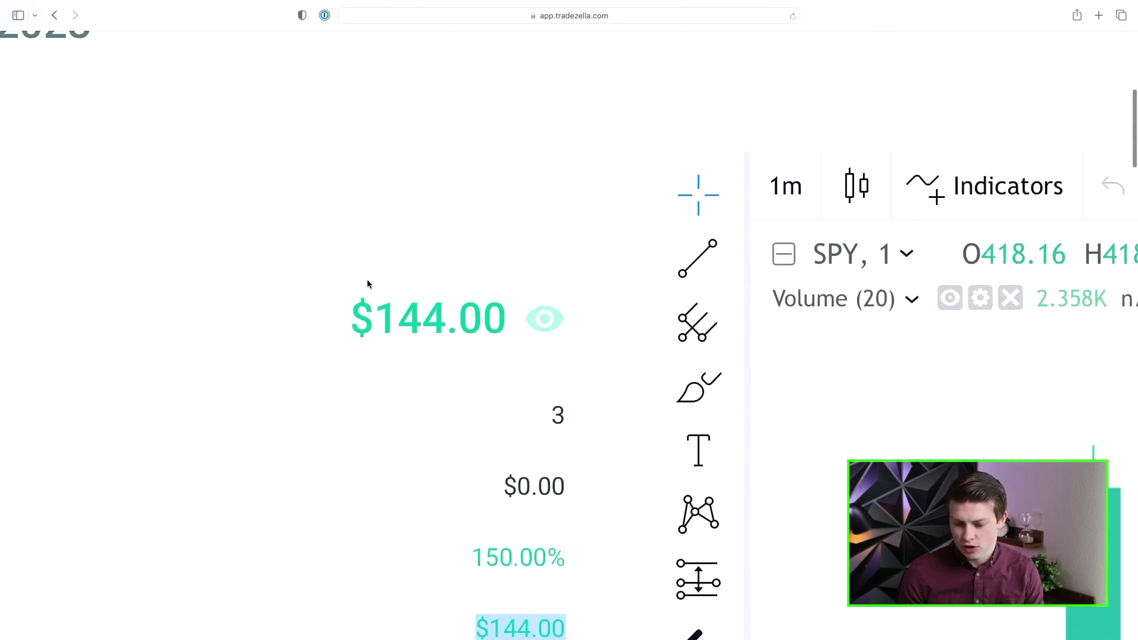
pyautogui.scroll(-4, 367, 284)
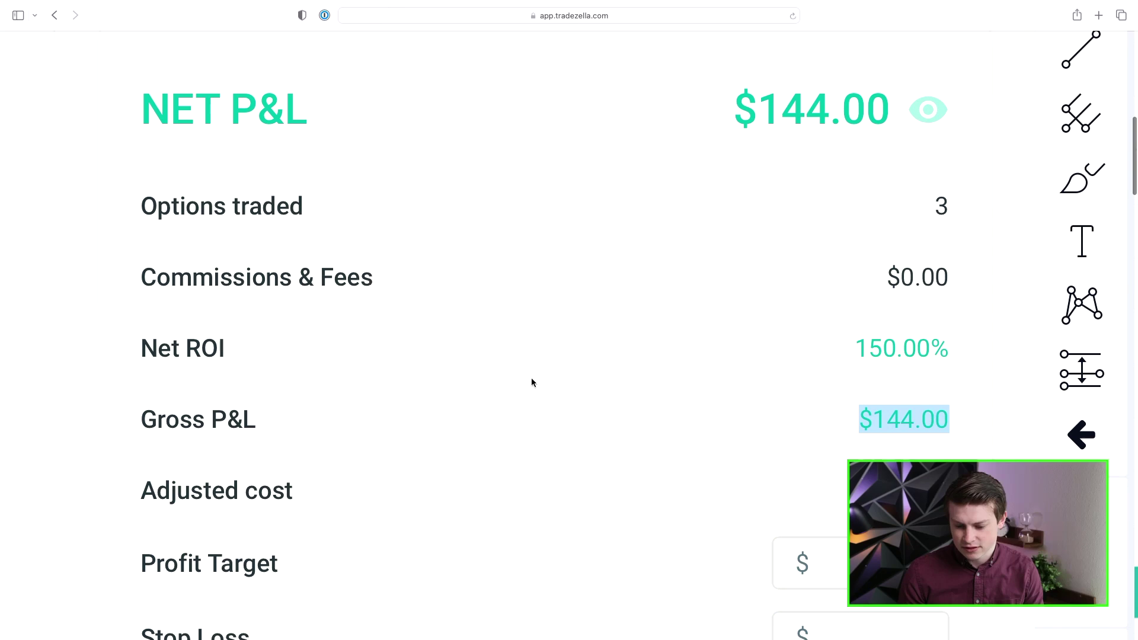
pyautogui.press('super+minus')
pyautogui.press('super+minus')
pyautogui.press('super+minus')
pyautogui.scroll(-12, 531, 382)
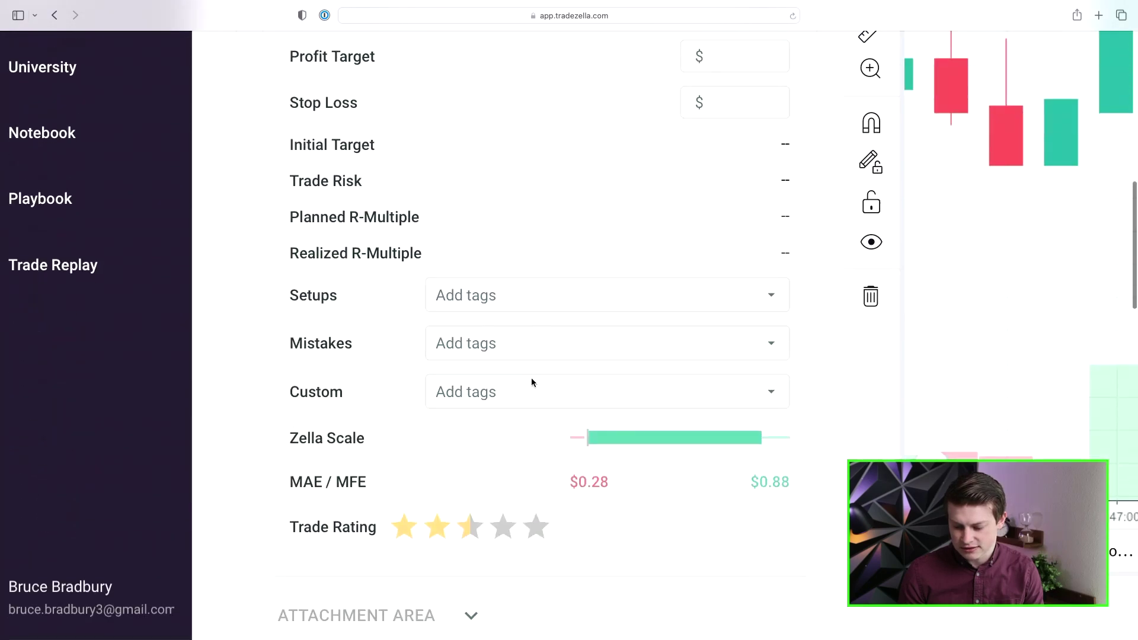
pyautogui.scroll(-2, 531, 379)
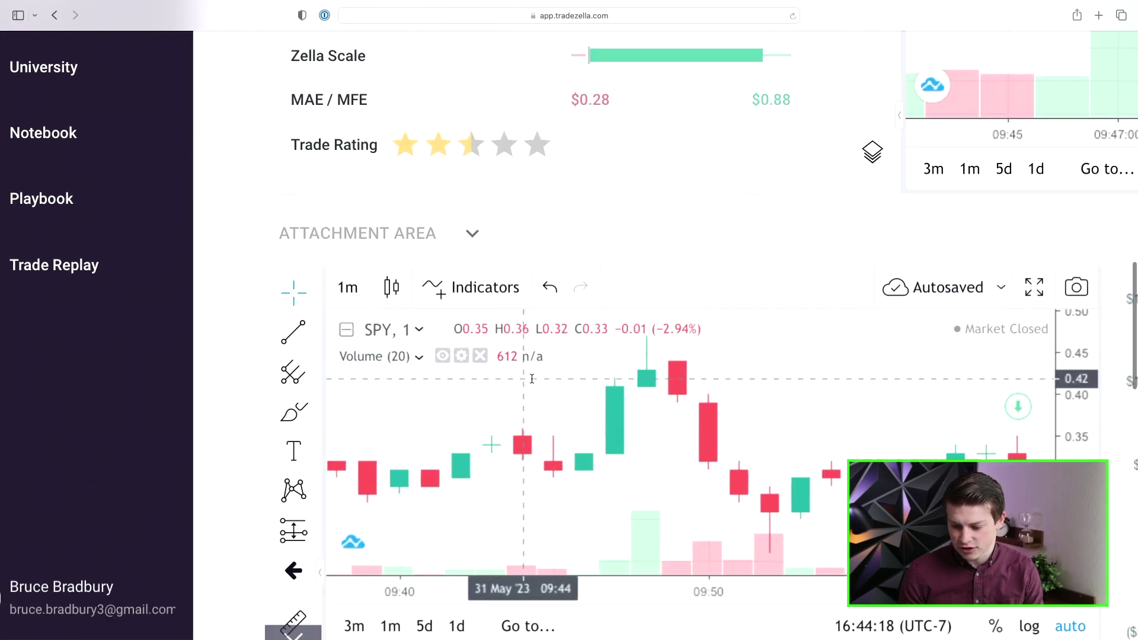
pyautogui.press('super+minus')
pyautogui.press('super+minus')
pyautogui.press('super+minus')
pyautogui.scroll(-2, 574, 225)
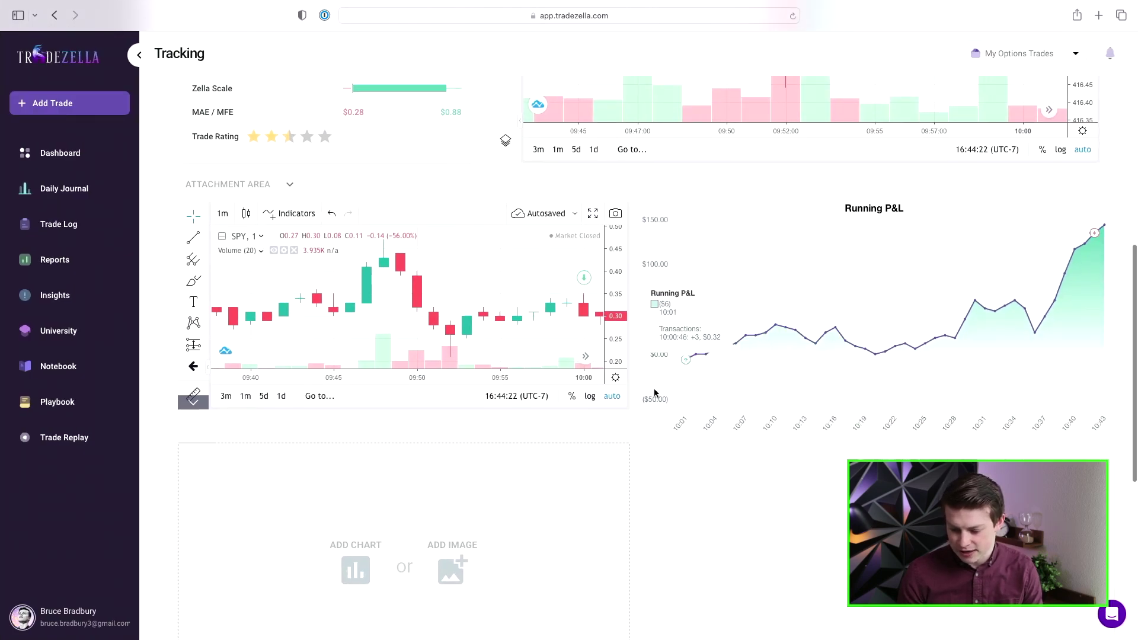
# Step: Examine the SPY trade's executions table, comparing entry and exit times, quantities, prices, adjusted cost and proceeds
pyautogui.scroll(-7, 653, 388)
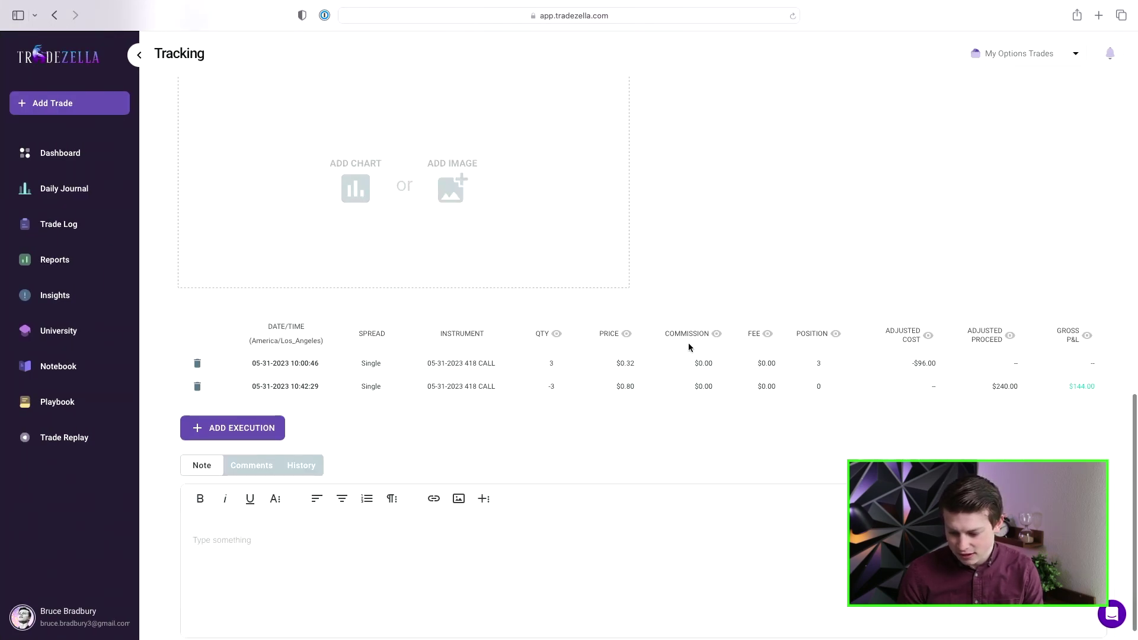
pyautogui.scroll(-1, 718, 341)
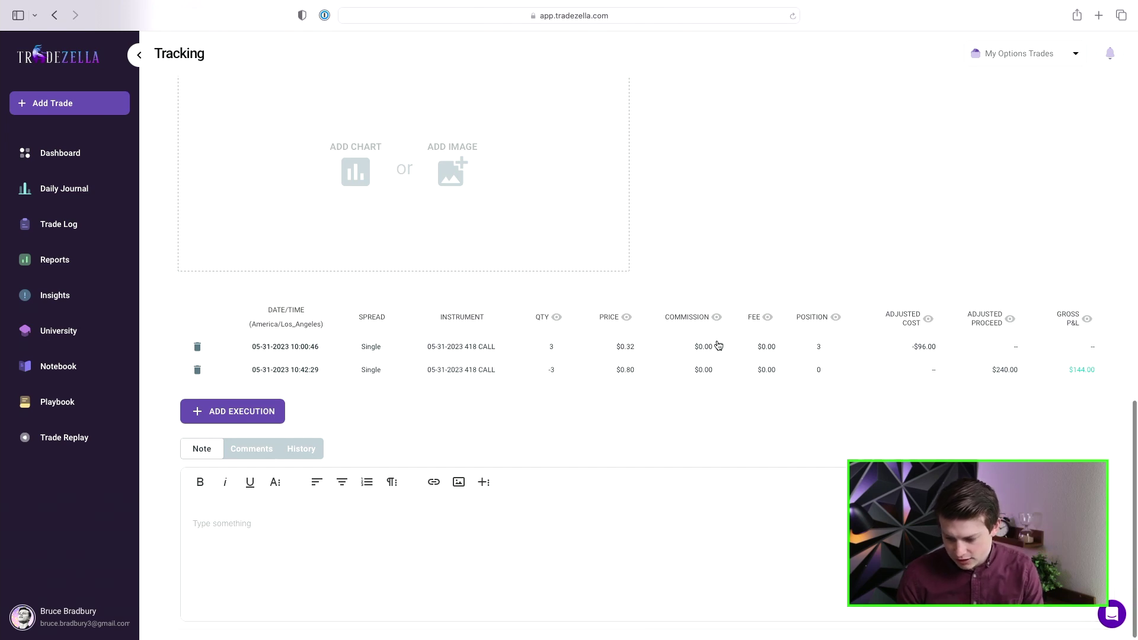
pyautogui.scroll(10, 666, 358)
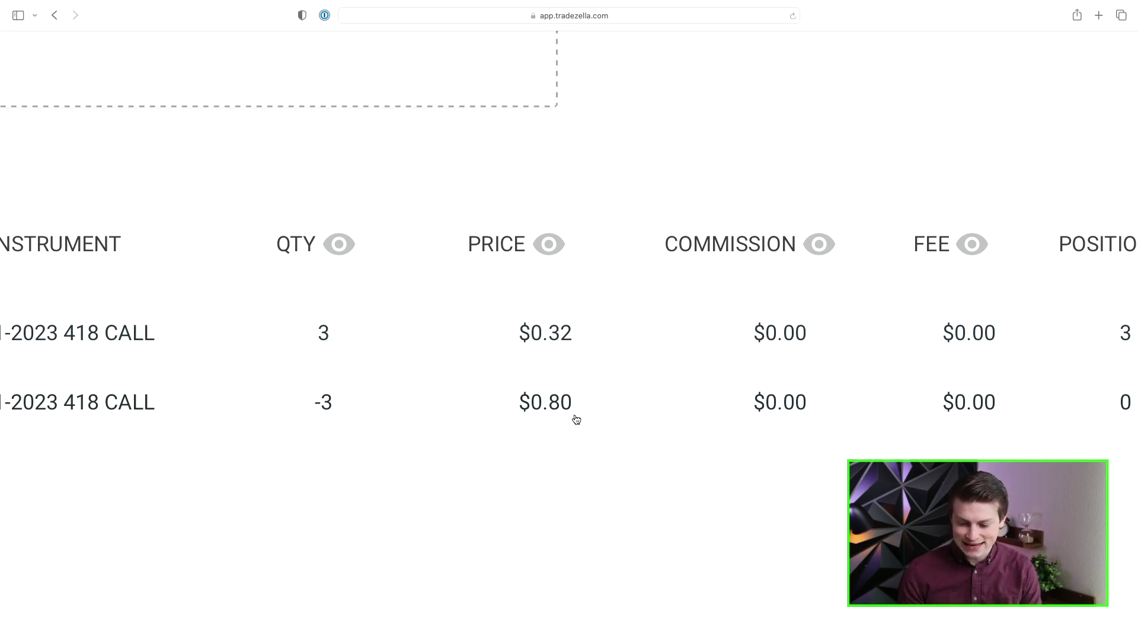
pyautogui.hscroll(-10, 577, 420)
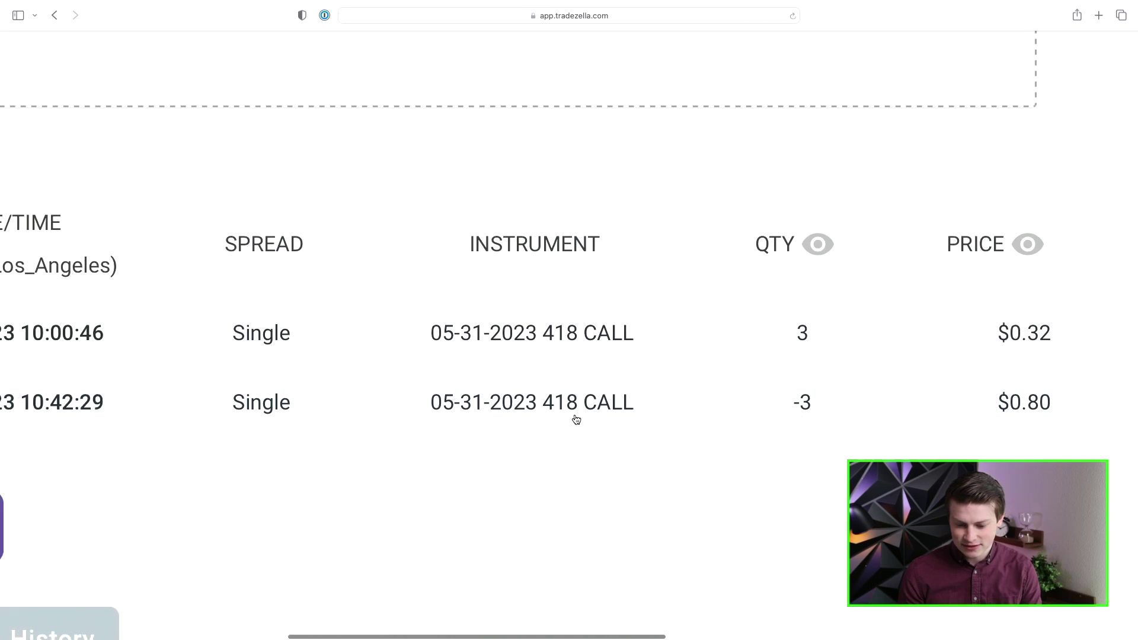
pyautogui.hscroll(-6, 577, 420)
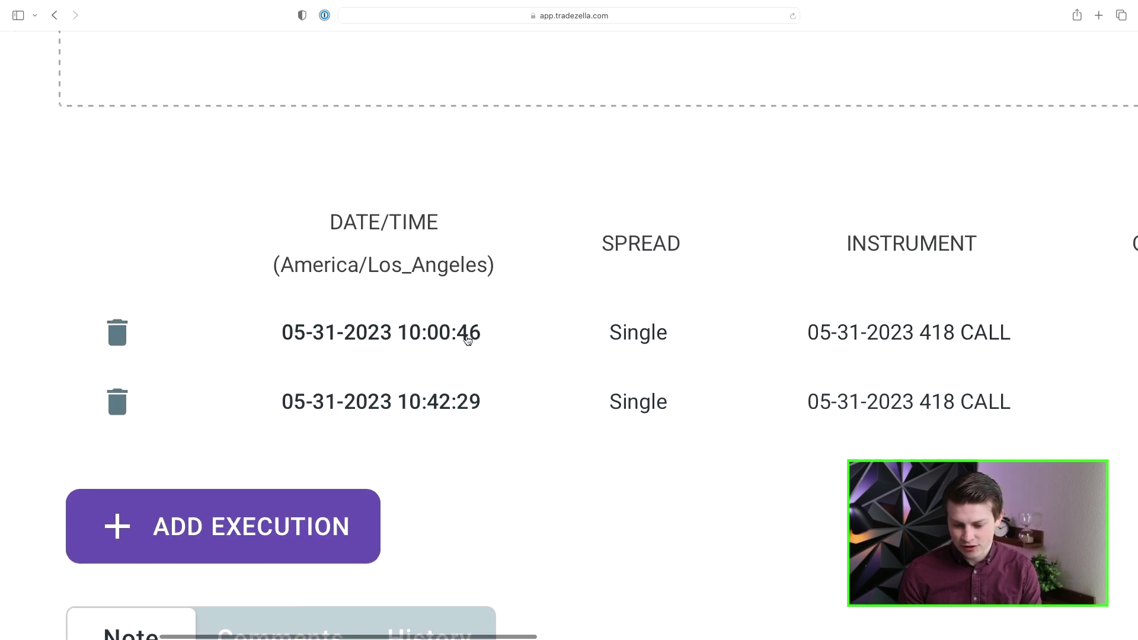
pyautogui.hscroll(10, 625, 393)
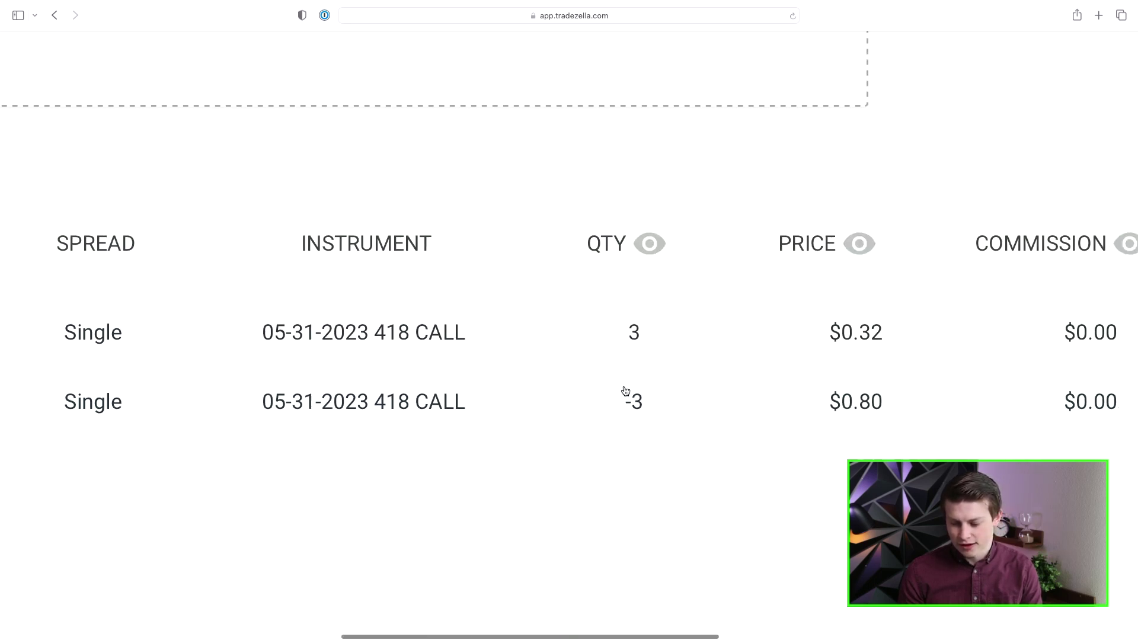
pyautogui.hscroll(10, 638, 408)
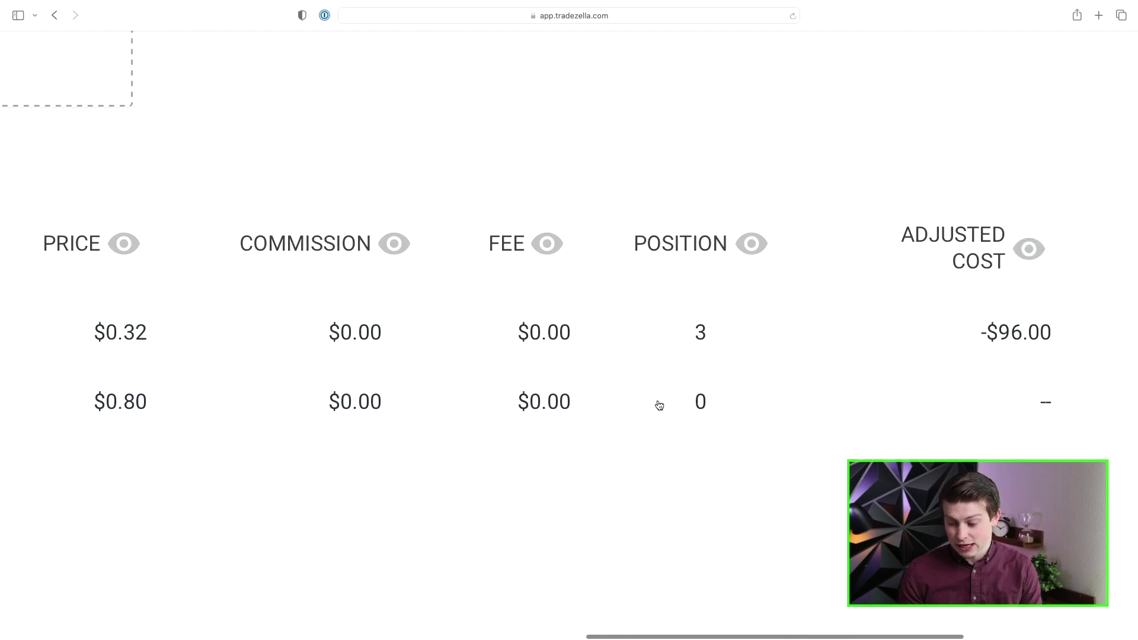
pyautogui.hscroll(-10, 659, 405)
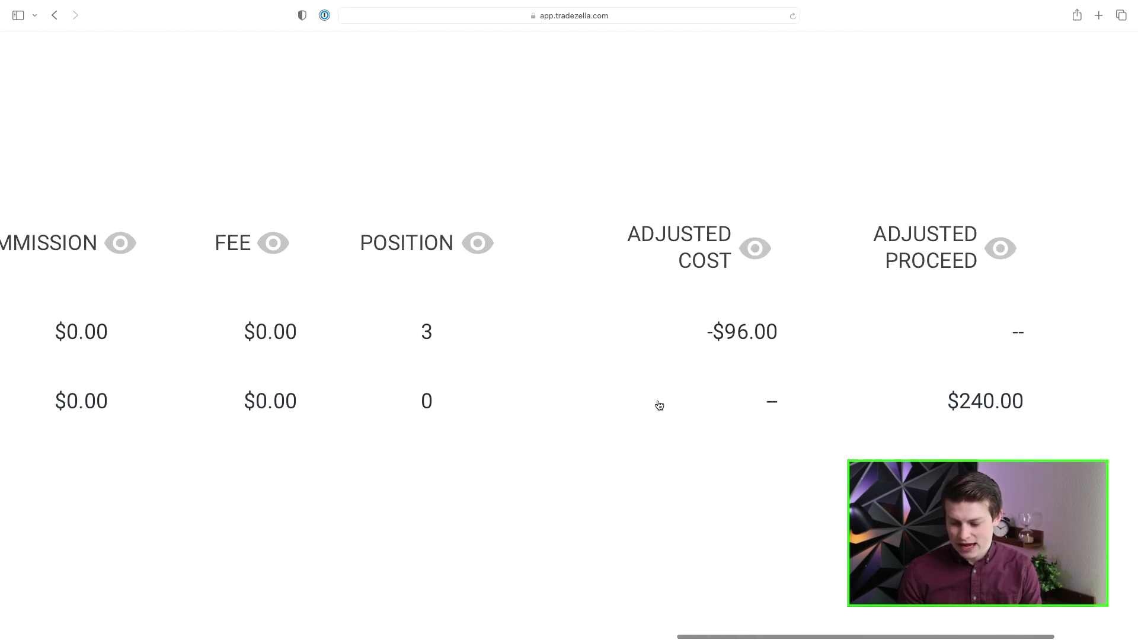
pyautogui.hscroll(-1, 634, 397)
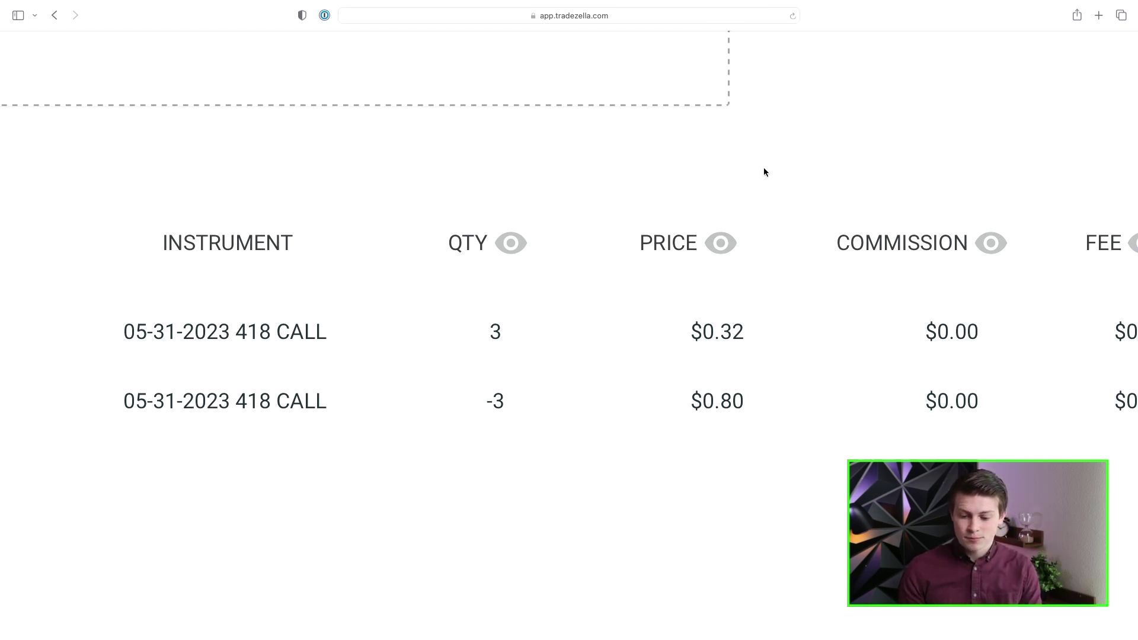
pyautogui.scroll(-5, 764, 170)
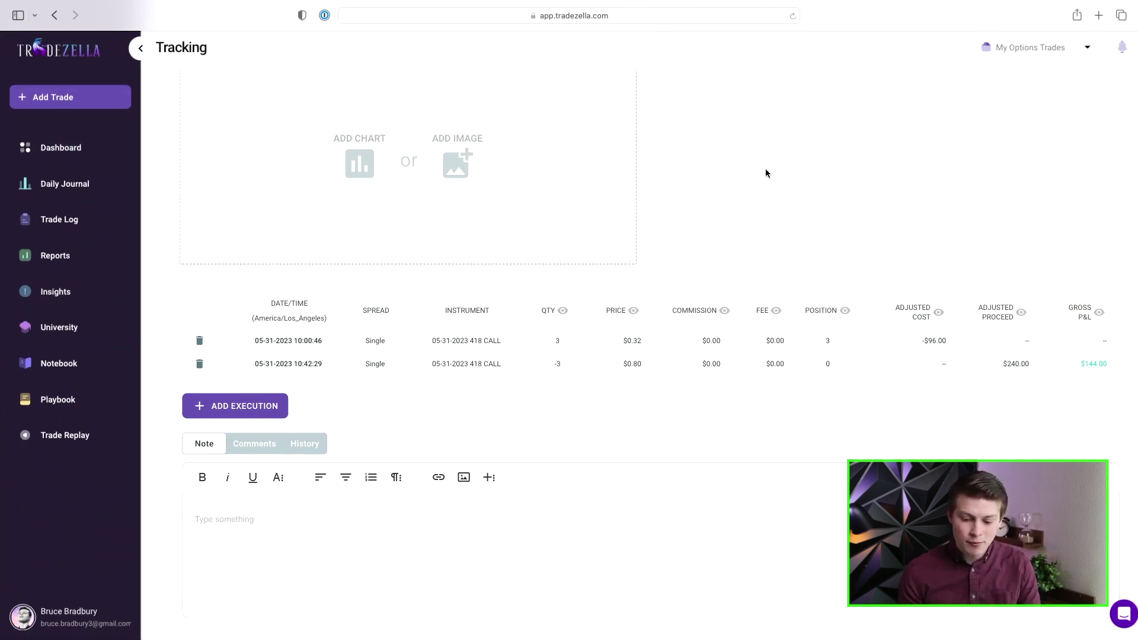
# Step: Examine the one-minute SPY price chart around the trade's entry and exit markers, including the price action before and between them
pyautogui.scroll(5, 766, 169)
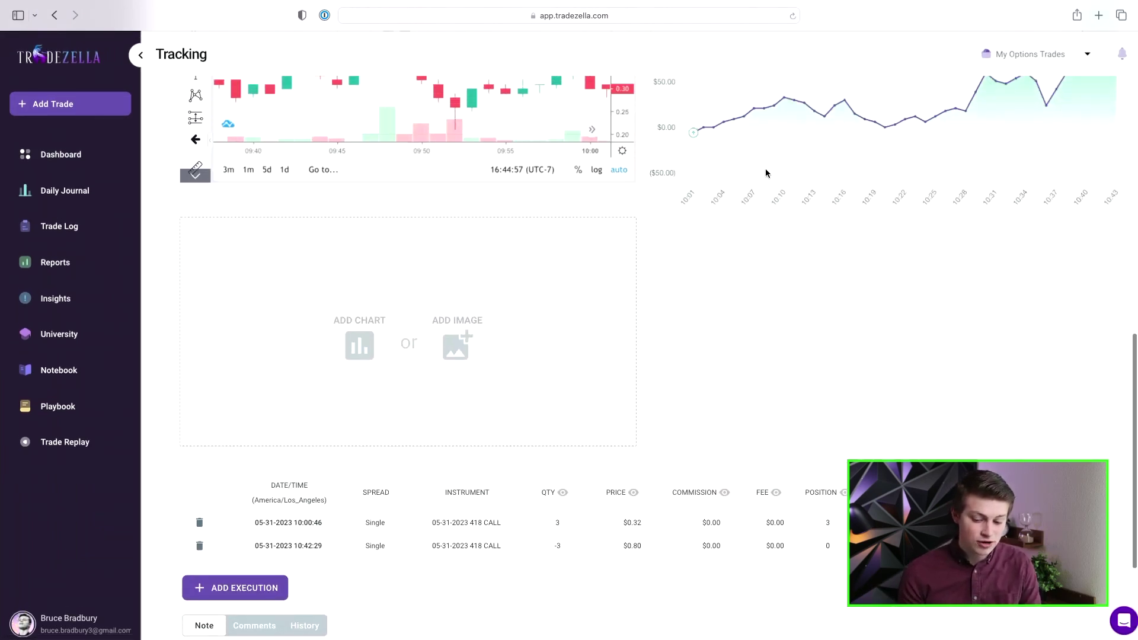
pyautogui.scroll(5, 766, 169)
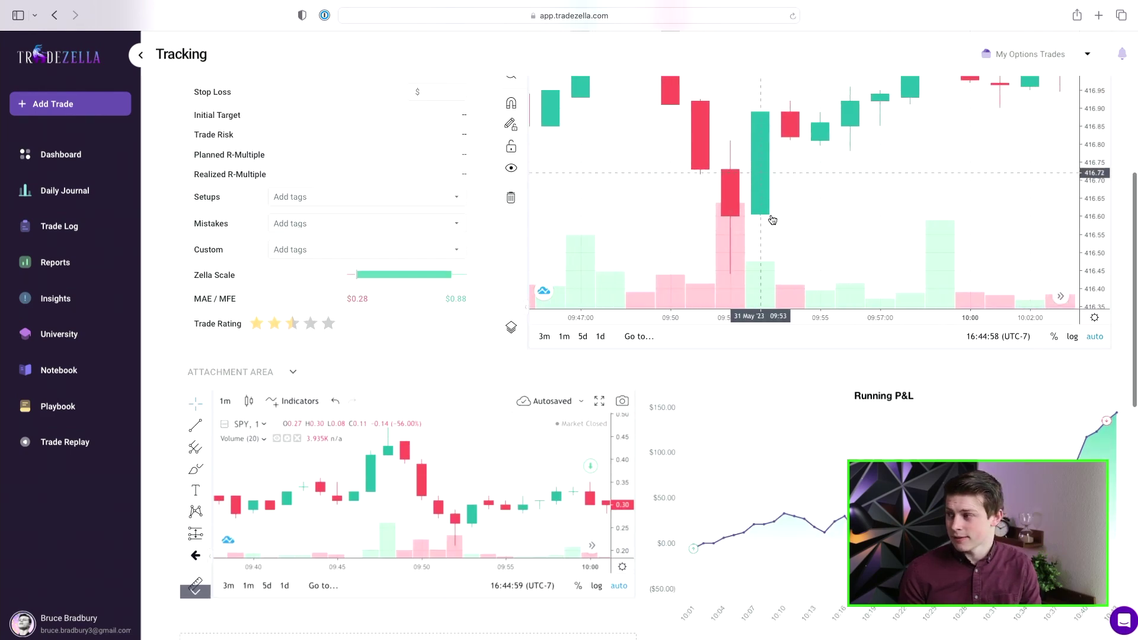
pyautogui.scroll(5, 777, 368)
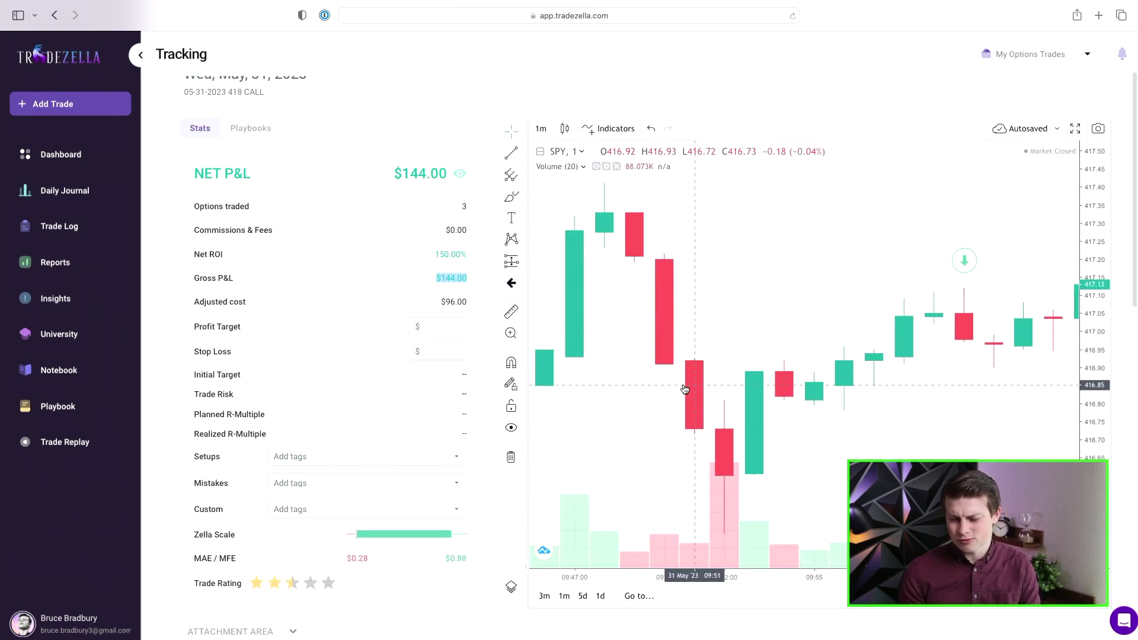
pyautogui.scroll(-5, 676, 387)
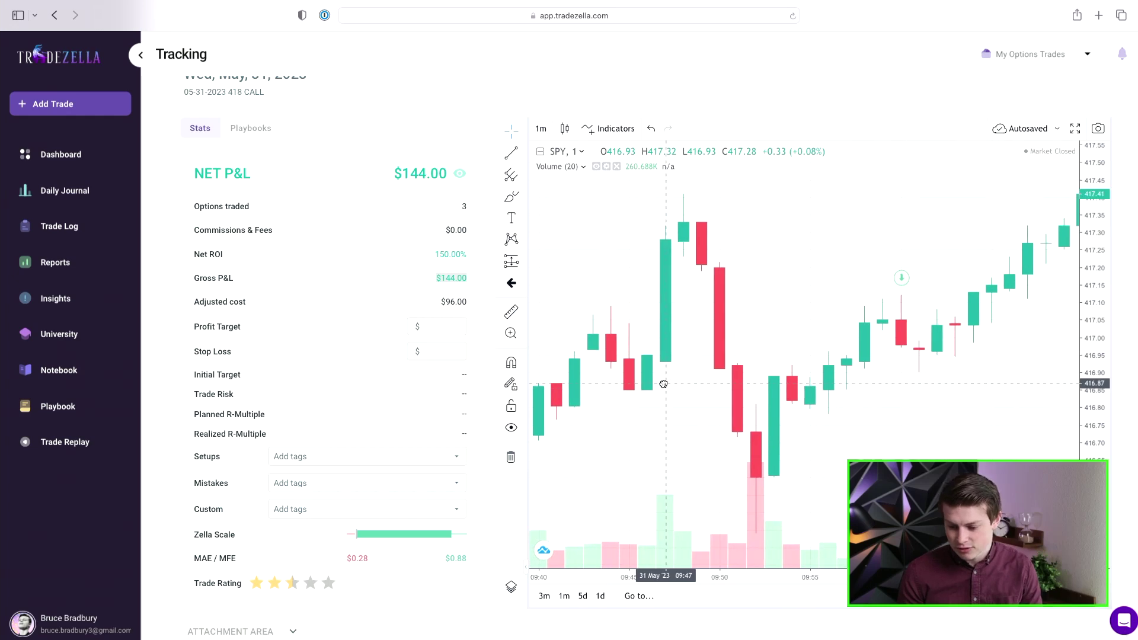
pyautogui.scroll(-5, 663, 385)
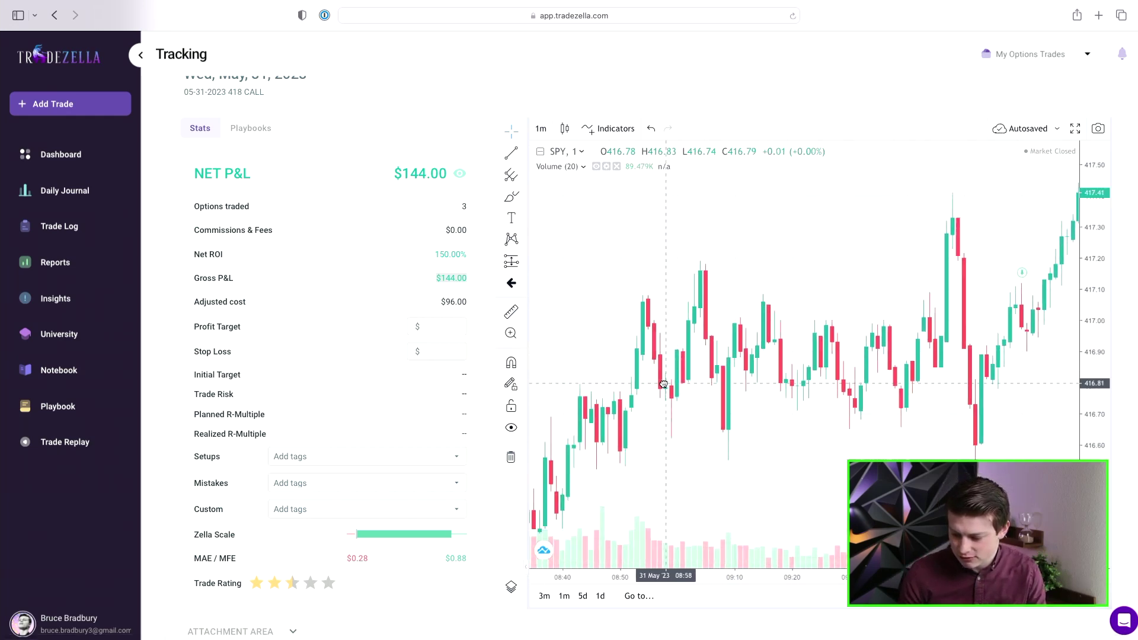
pyautogui.hscroll(8, 664, 384)
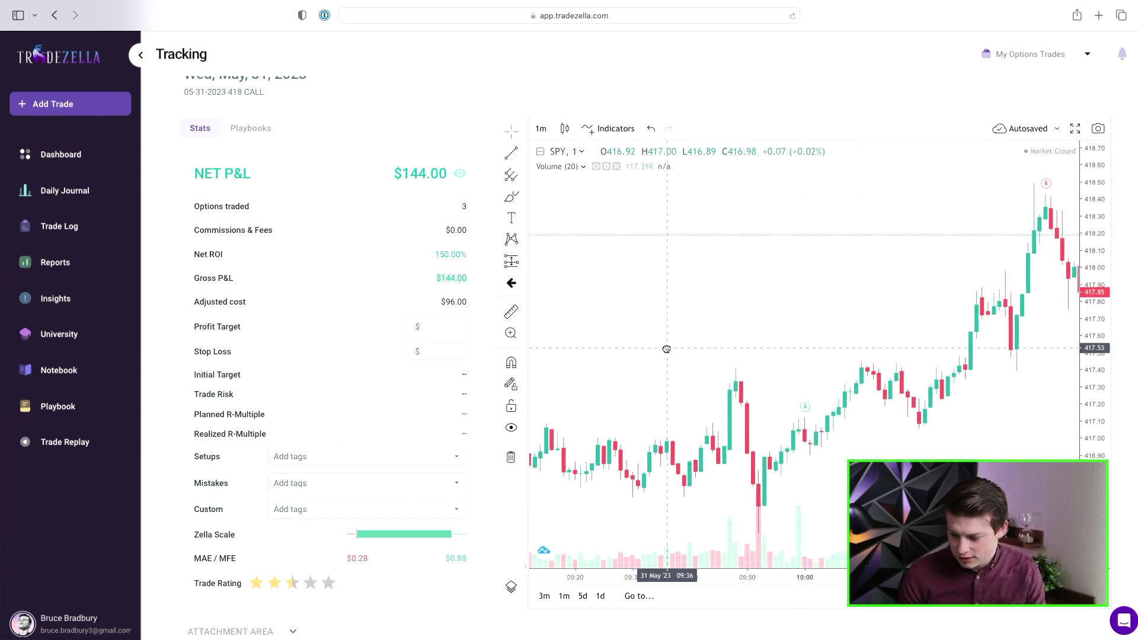
pyautogui.hscroll(-5, 681, 372)
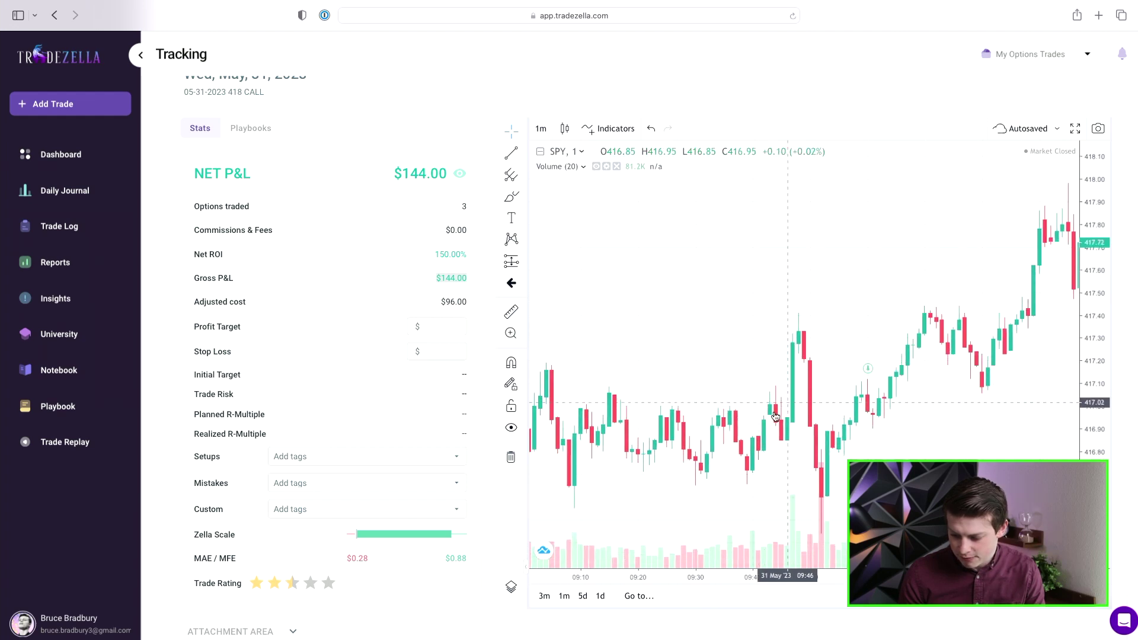
pyautogui.hscroll(6, 684, 426)
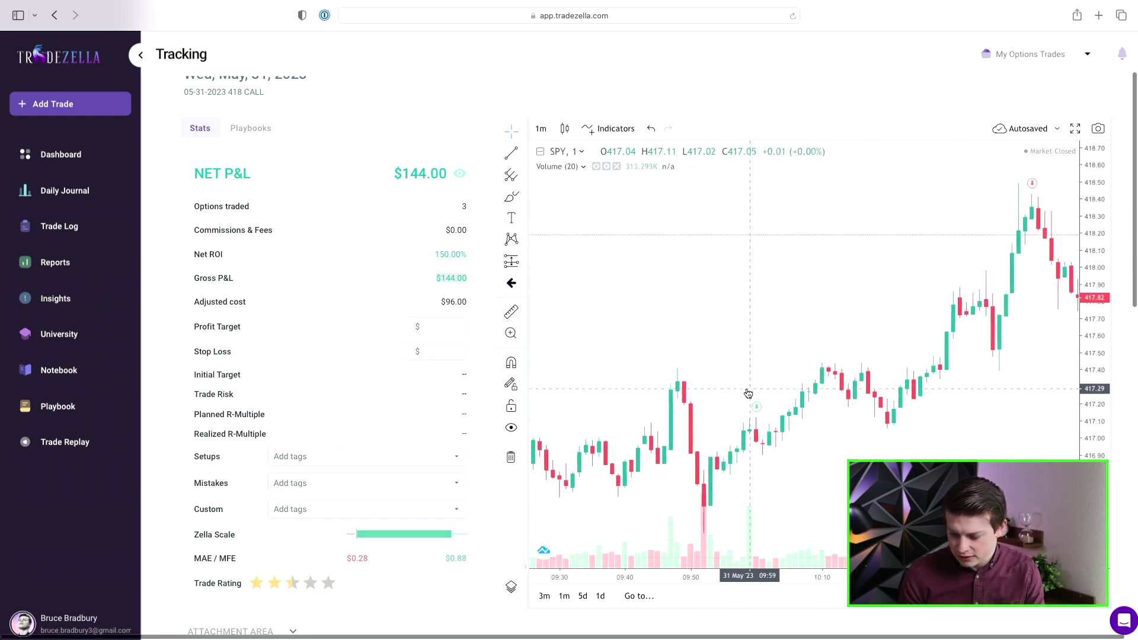
pyautogui.hscroll(6, 746, 412)
pyautogui.scroll(3, 735, 492)
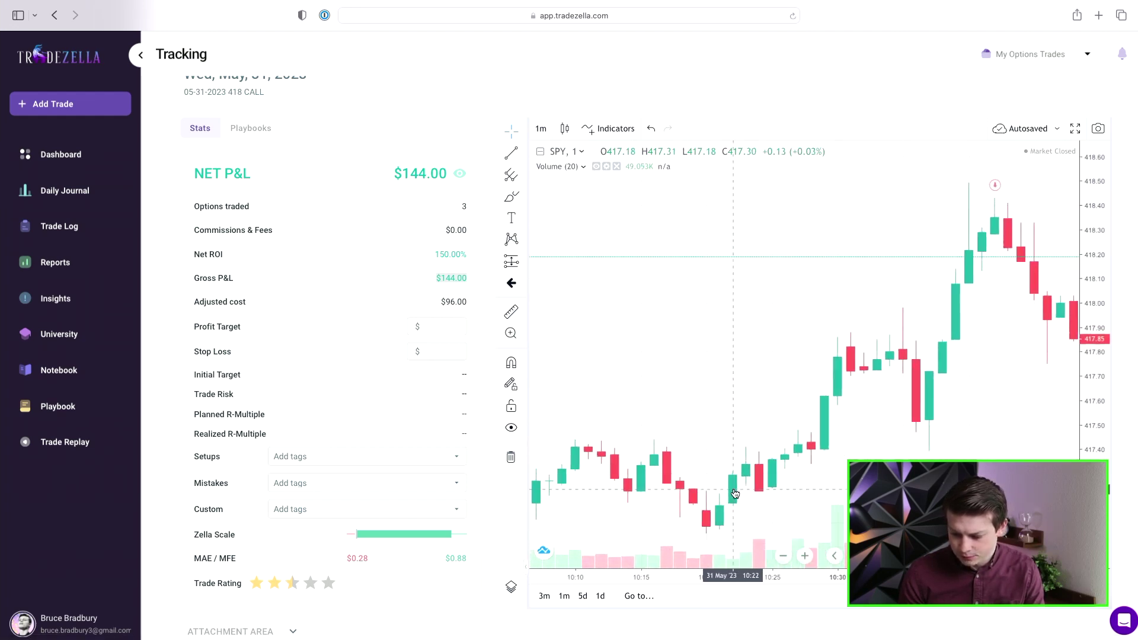
pyautogui.rightClick(758, 491)
pyautogui.click(735, 447)
pyautogui.hscroll(-5, 759, 450)
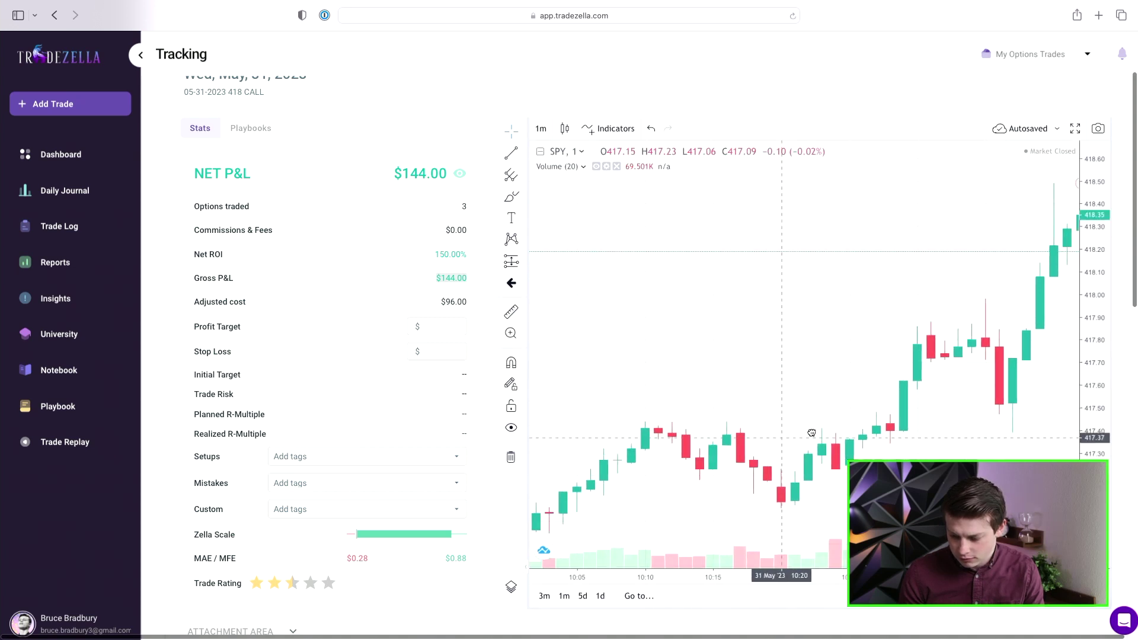
pyautogui.hscroll(-5, 765, 468)
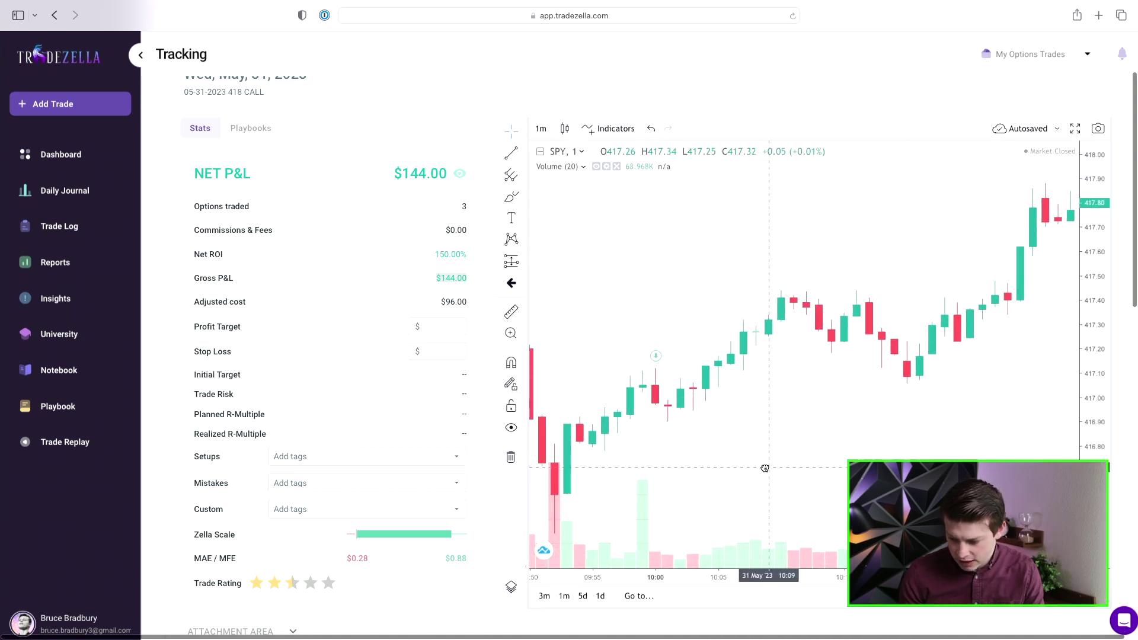
pyautogui.hscroll(3, 734, 471)
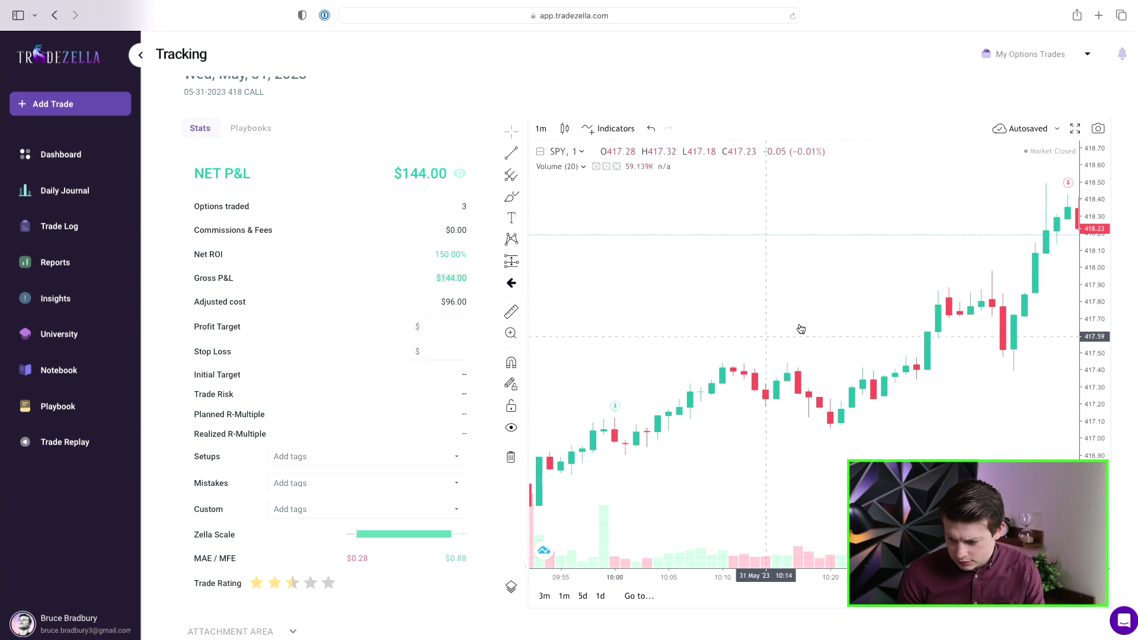
# Step: Review the SPY trade's entry marker, executions, and its commissions, net ROI, gross P&L and adjusted cost statistics
pyautogui.moveTo(616, 409)
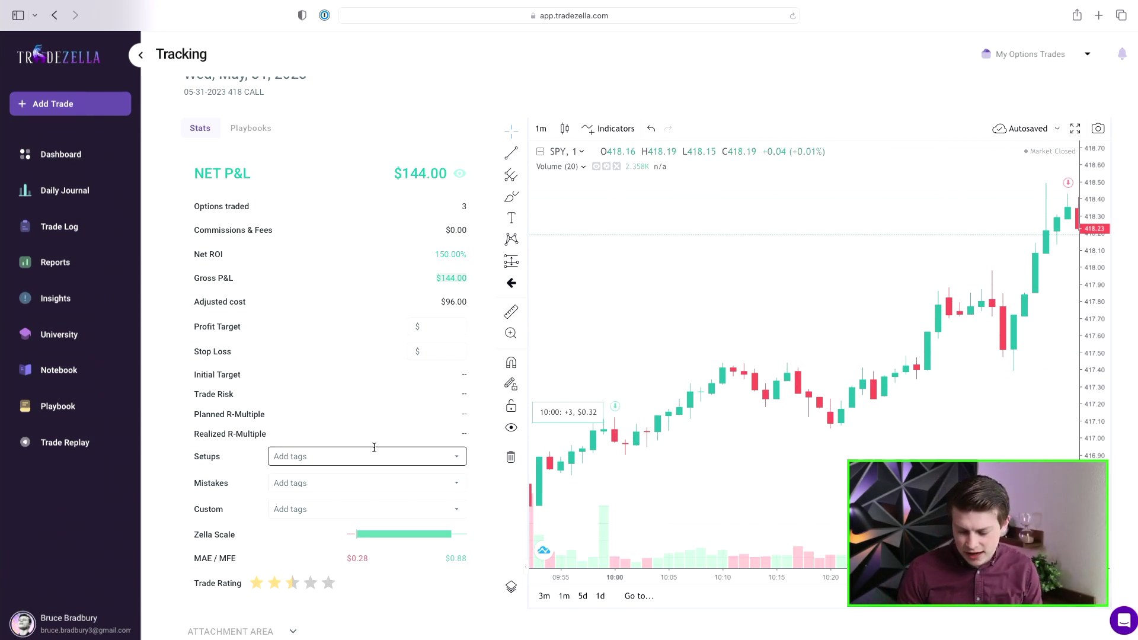
pyautogui.scroll(-10, 375, 447)
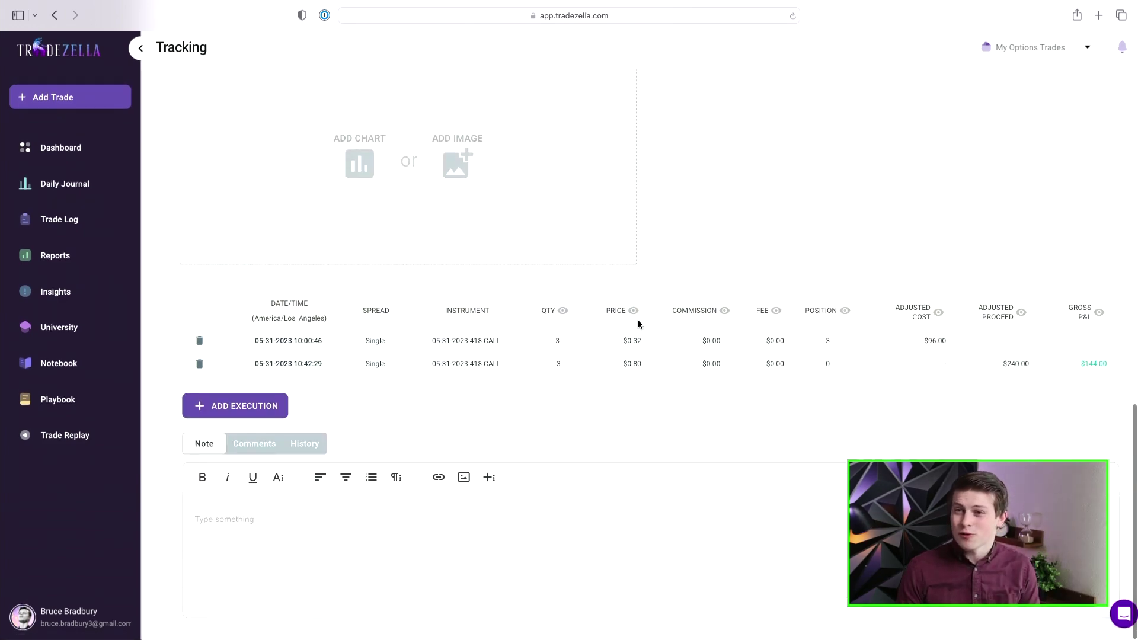
pyautogui.scroll(10, 639, 324)
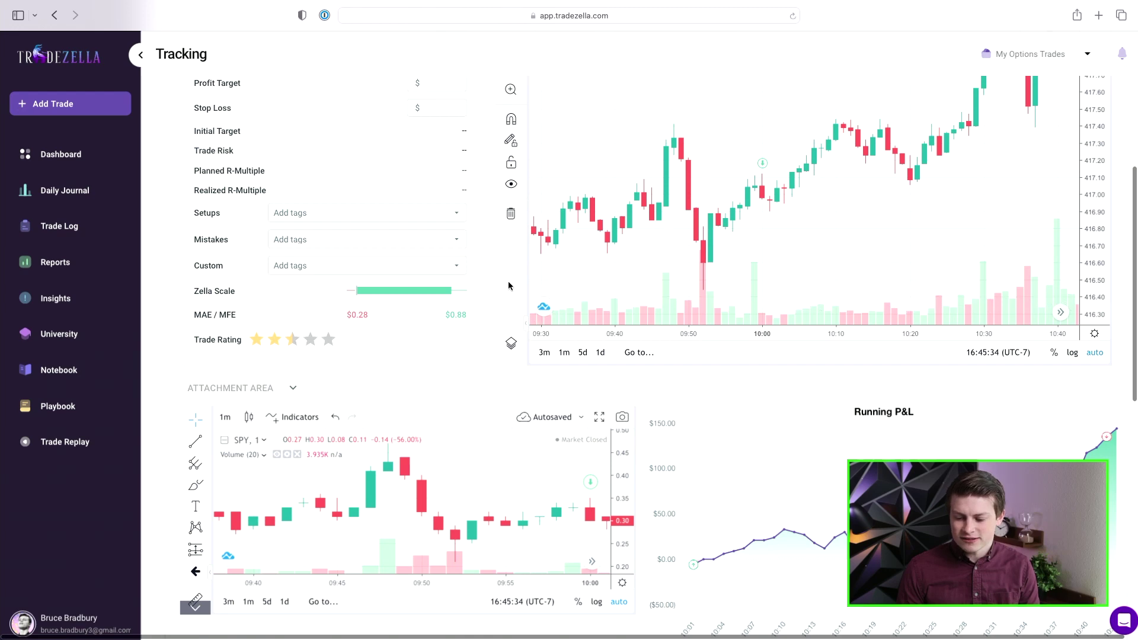
pyautogui.scroll(6, 510, 284)
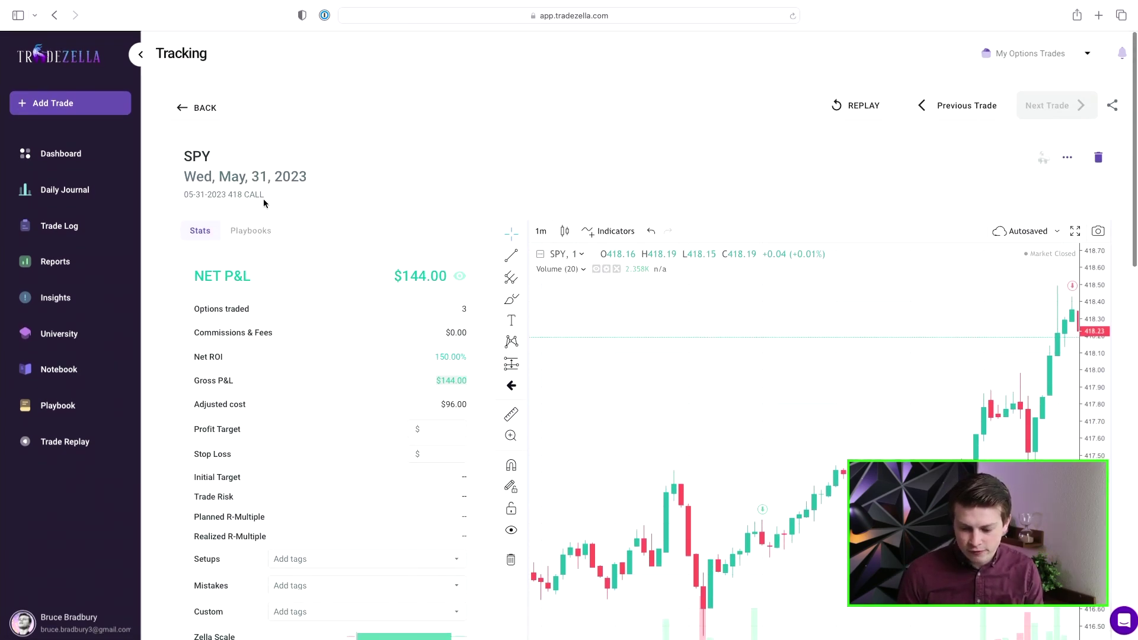
pyautogui.moveTo(484, 372); pyautogui.dragTo(480, 320)
pyautogui.scroll(-3, 480, 320)
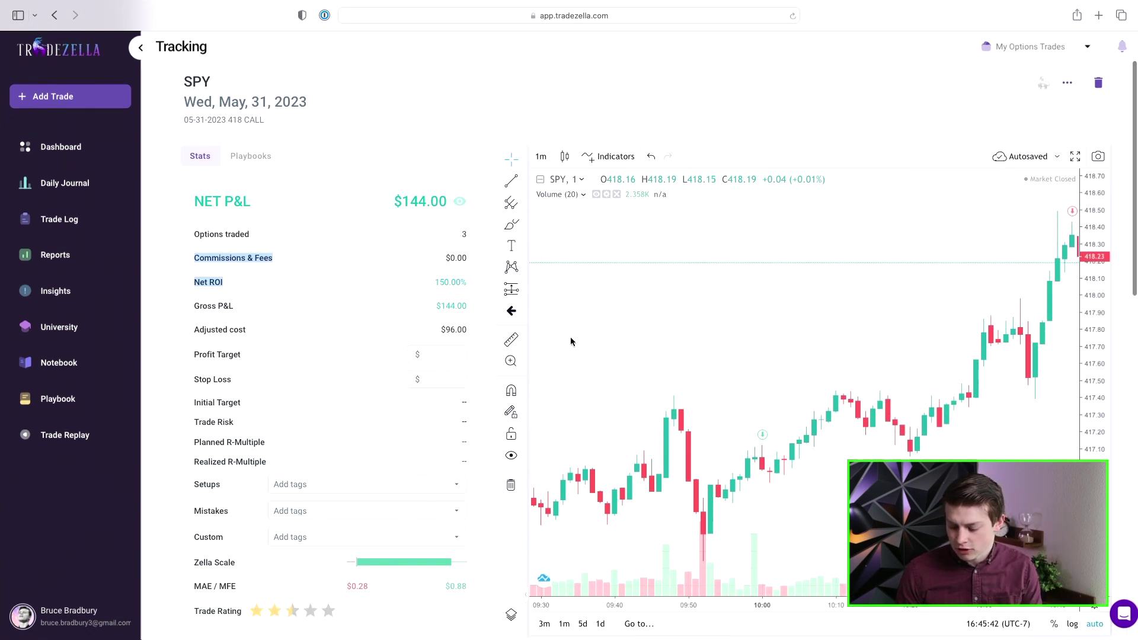
pyautogui.moveTo(769, 433)
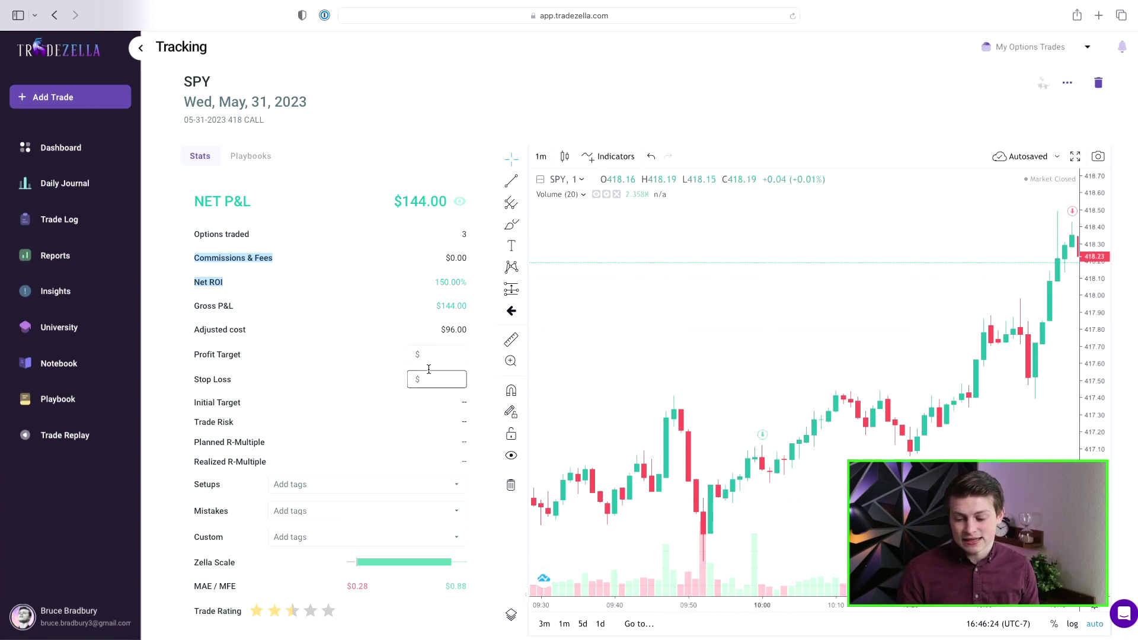
# Step: Compare the entry and exit quantities and prices of the SPY 418 call in a magnified view of the executions table
pyautogui.scroll(-15, 427, 374)
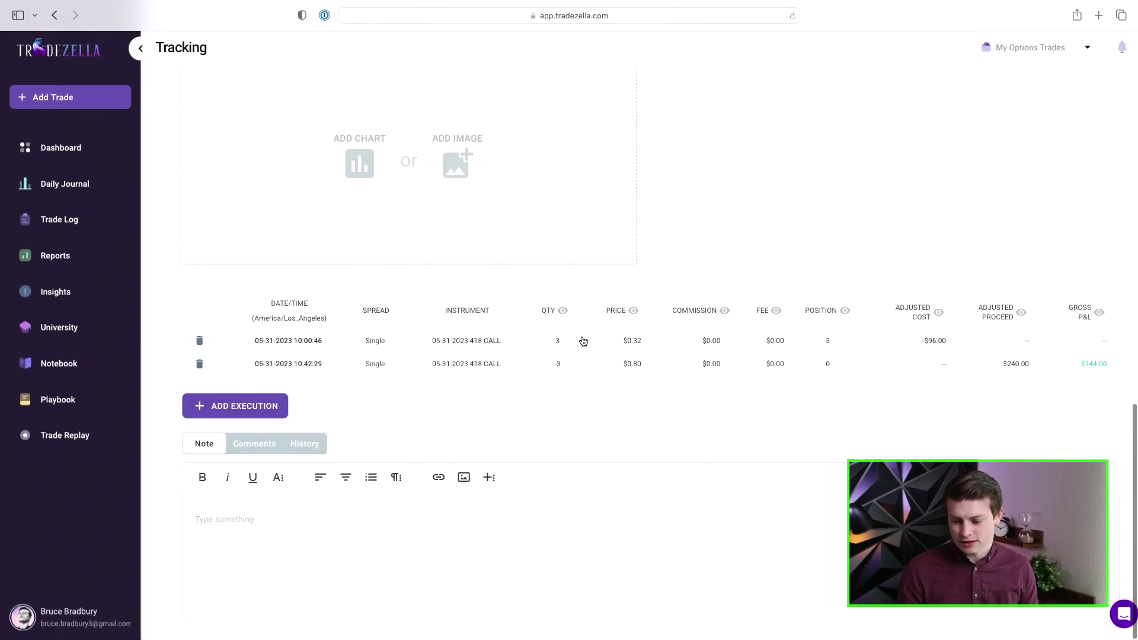
pyautogui.scroll(5, 581, 338)
pyautogui.hscroll(3, 583, 341)
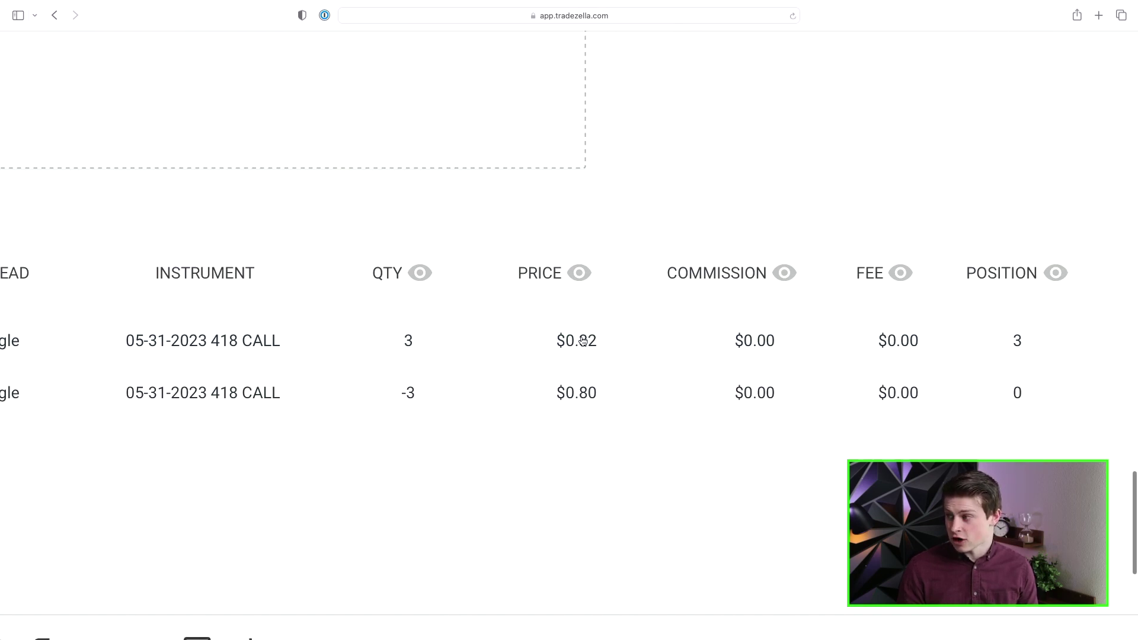
pyautogui.hscroll(-1, 628, 328)
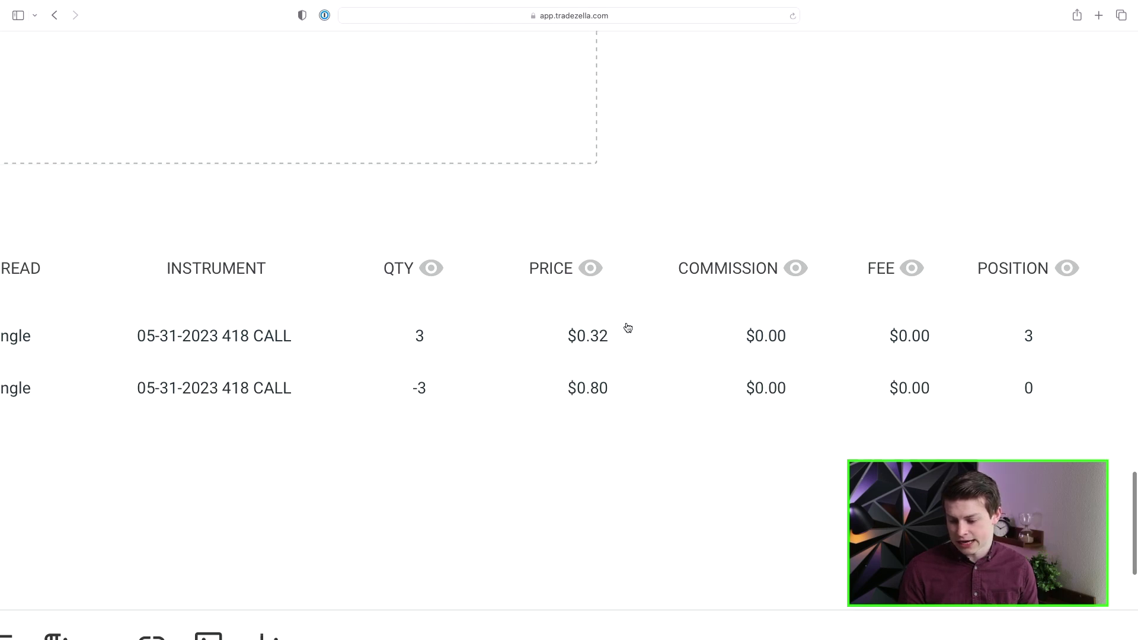
pyautogui.scroll(5, 549, 301)
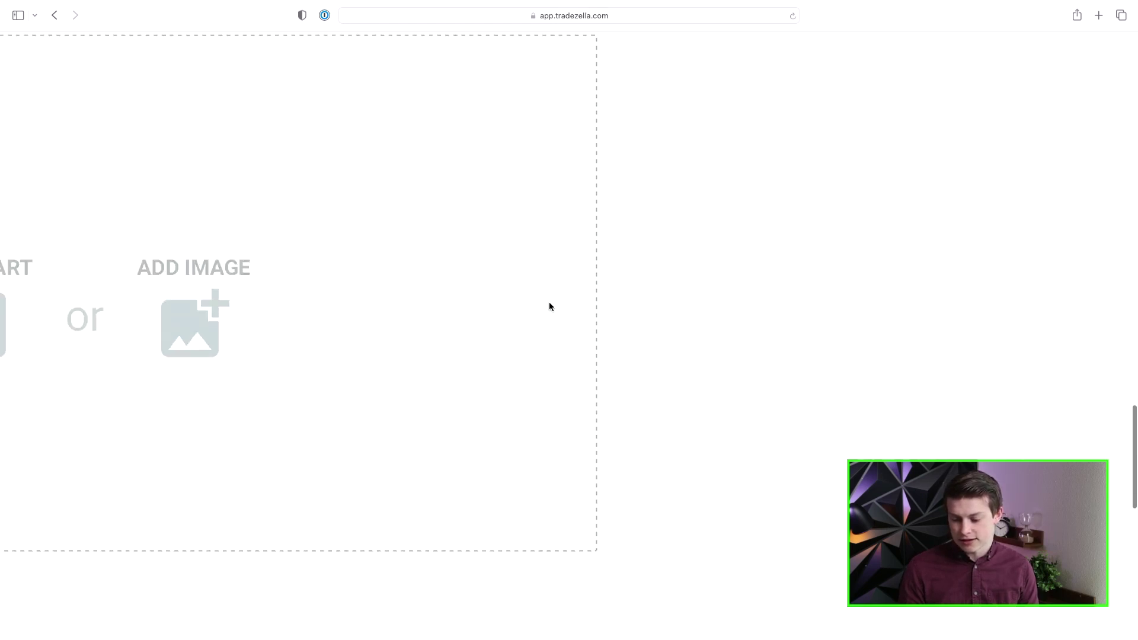
pyautogui.scroll(-5, 549, 302)
pyautogui.scroll(5, 549, 309)
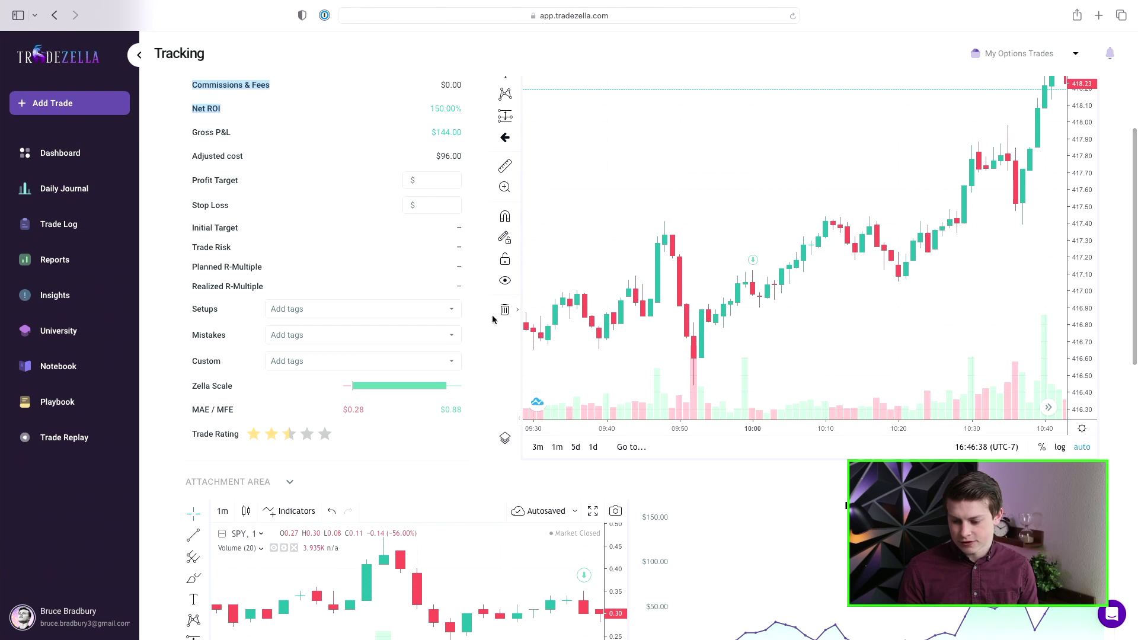
pyautogui.scroll(1, 704, 389)
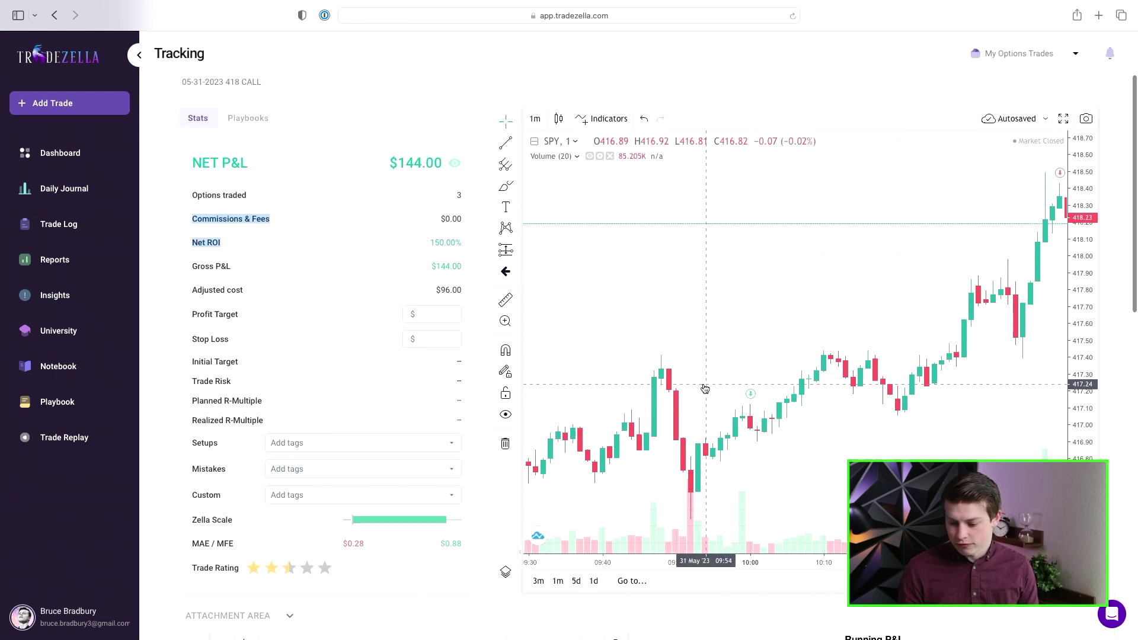
# Step: Follow the SPY price action from the entry marker to the exit marker on the one-minute chart and check the exit's details
pyautogui.hscroll(2, 783, 376)
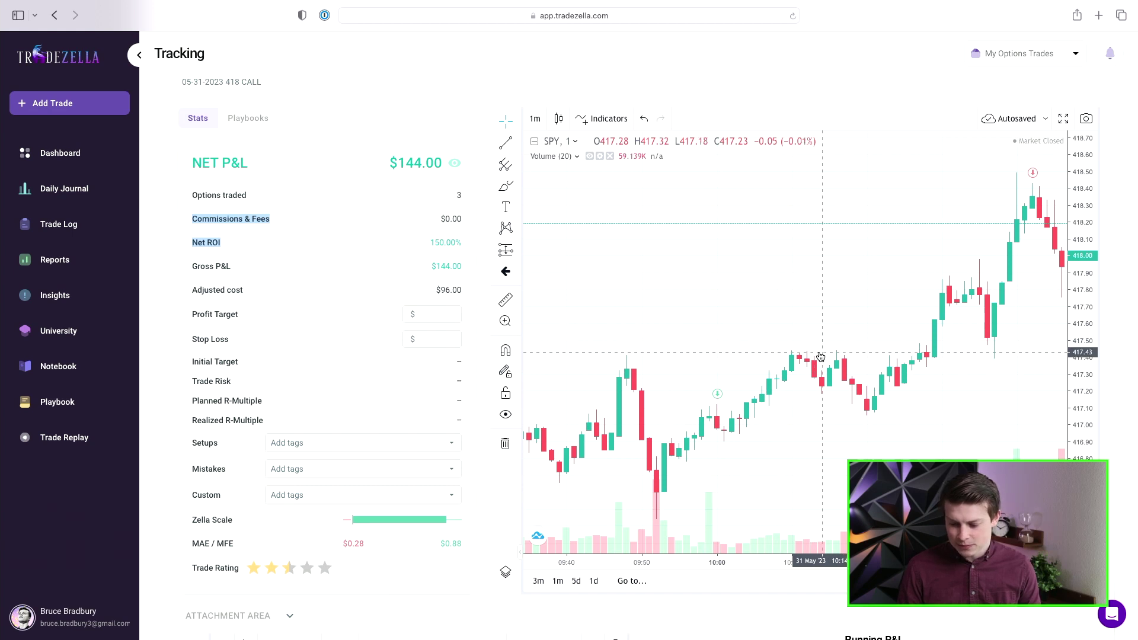
pyautogui.hscroll(4, 812, 356)
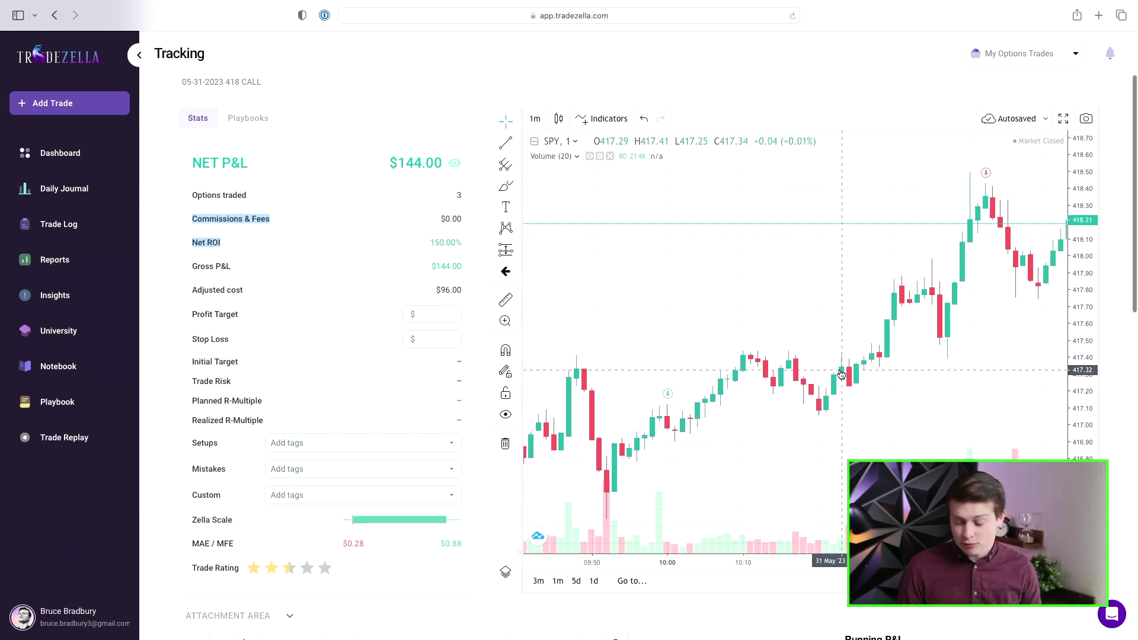
pyautogui.hscroll(2, 806, 375)
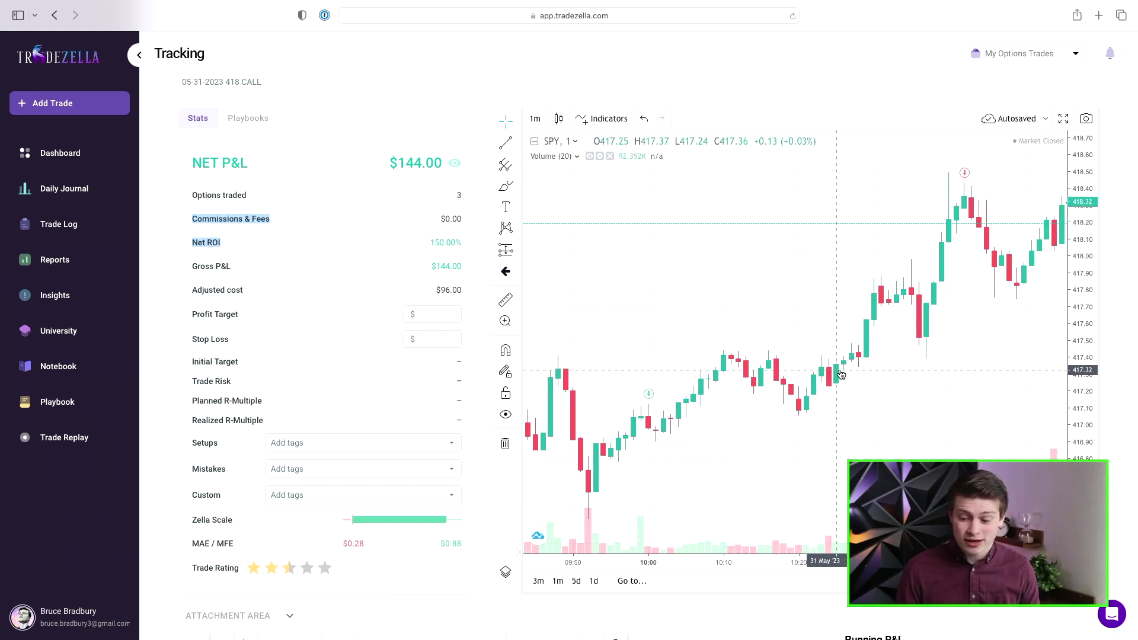
pyautogui.hscroll(2, 840, 374)
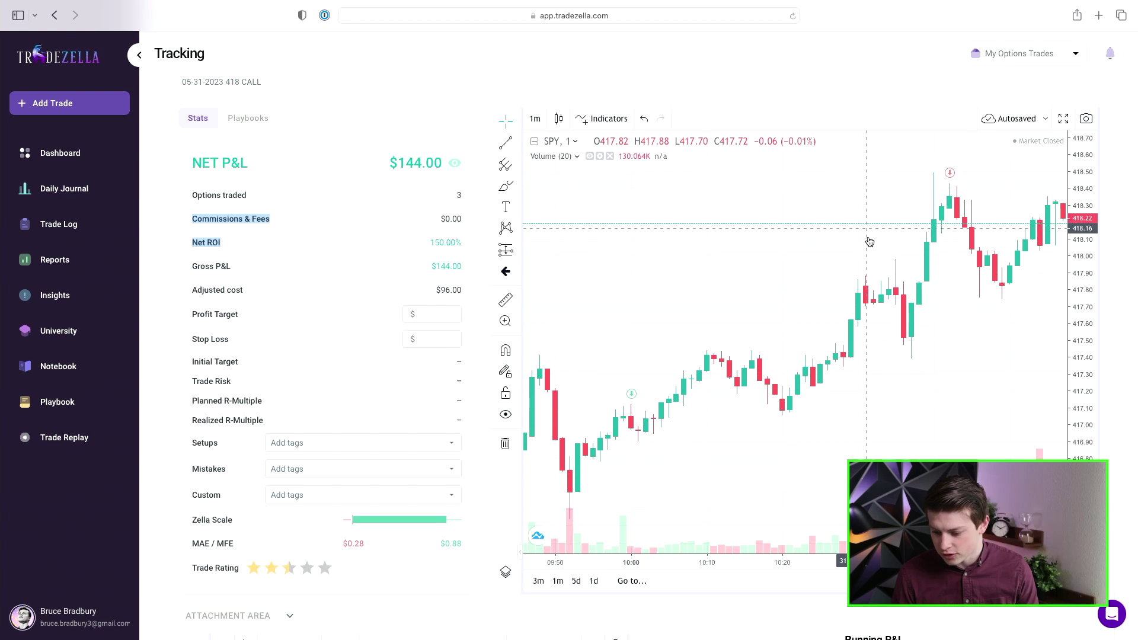
pyautogui.scroll(4, 865, 240)
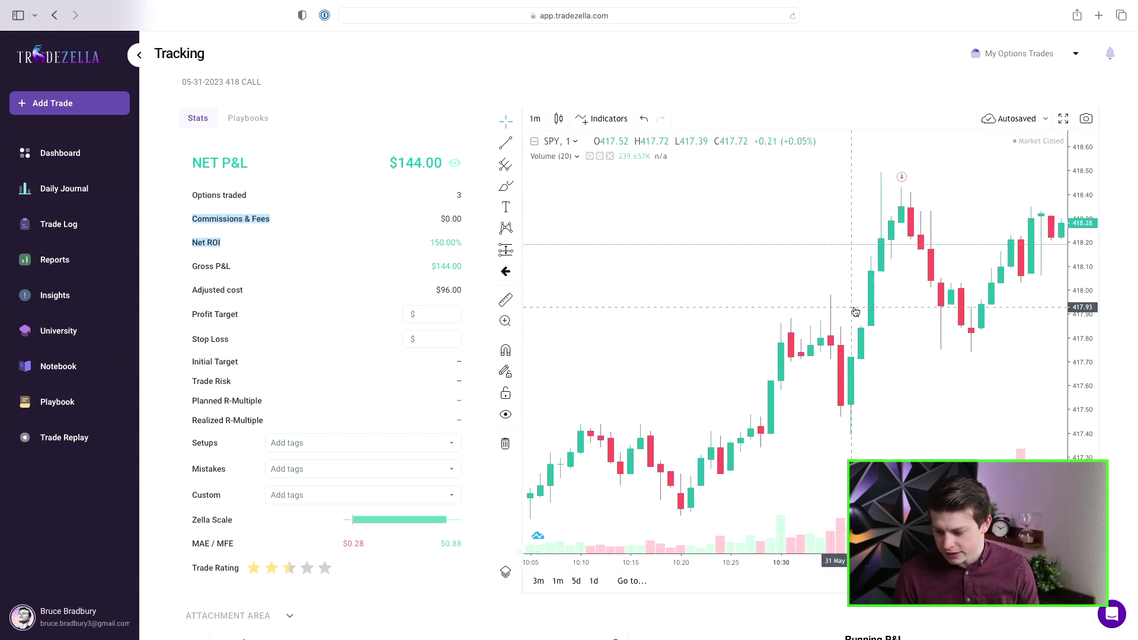
pyautogui.scroll(-4, 854, 311)
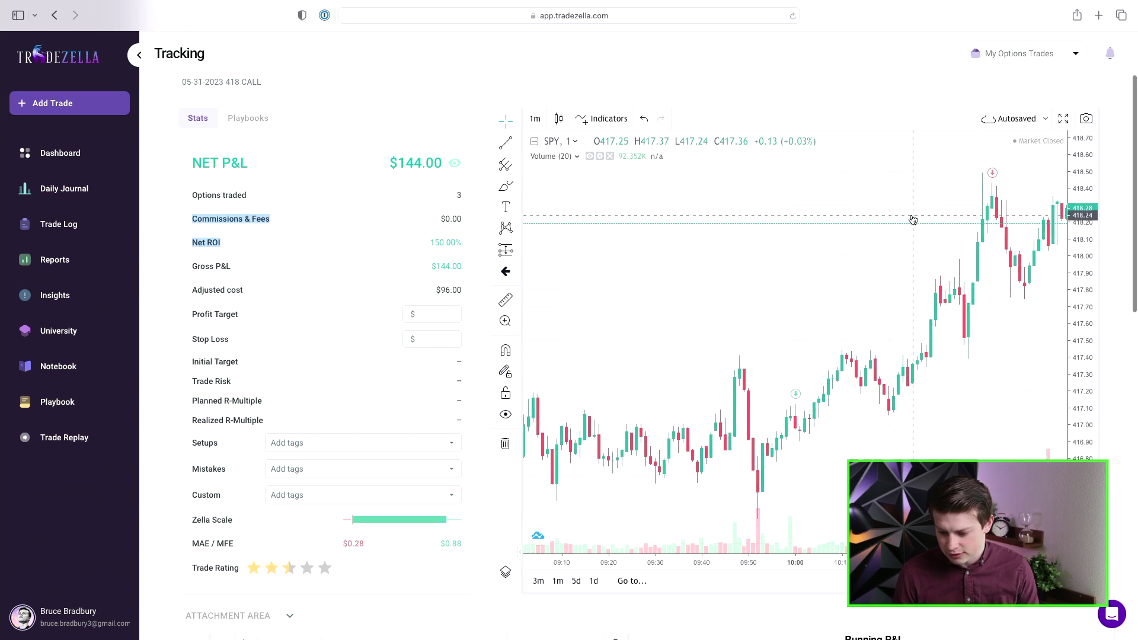
pyautogui.hscroll(8, 914, 256)
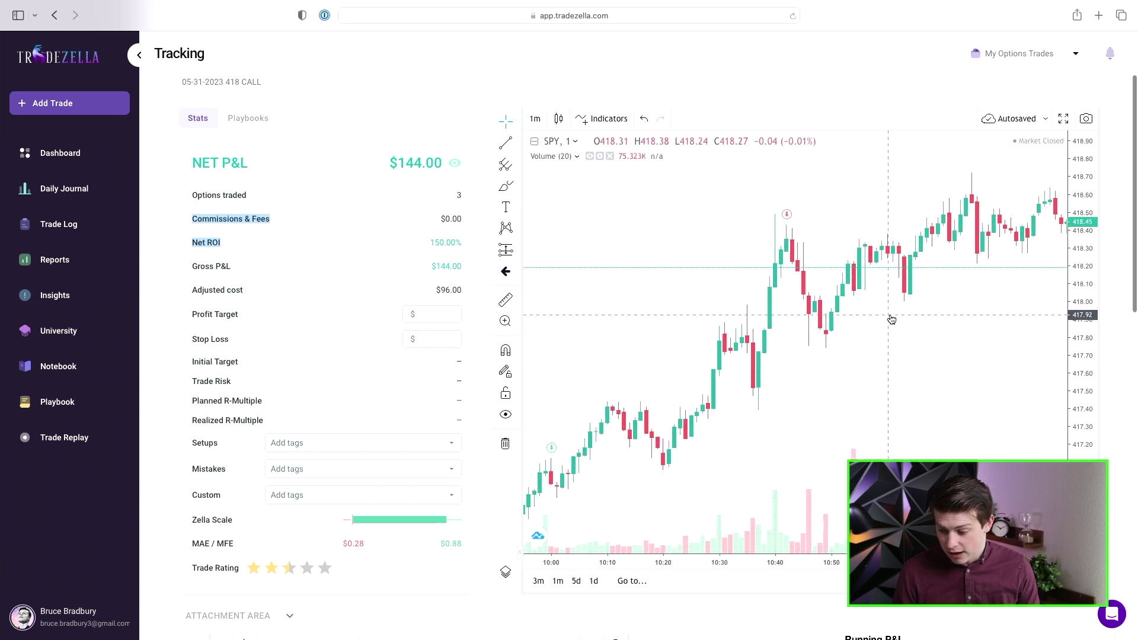
pyautogui.moveTo(788, 223)
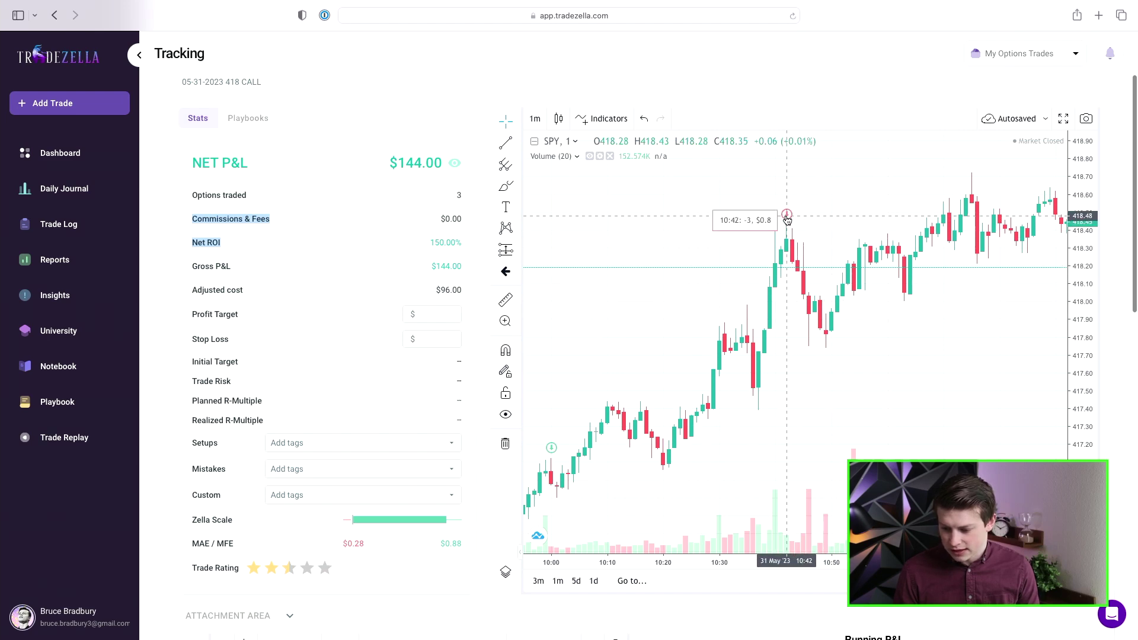
# Step: Examine how SPY moved after the exit marker and across the whole of May 31 on the price chart
pyautogui.scroll(-5, 803, 236)
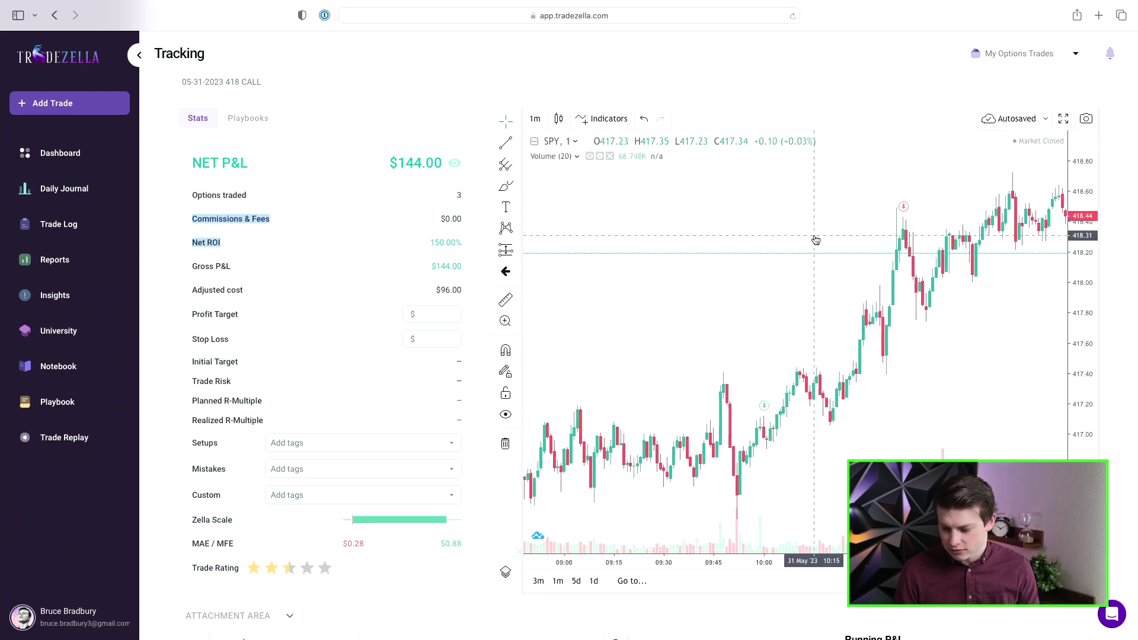
pyautogui.scroll(-5, 816, 240)
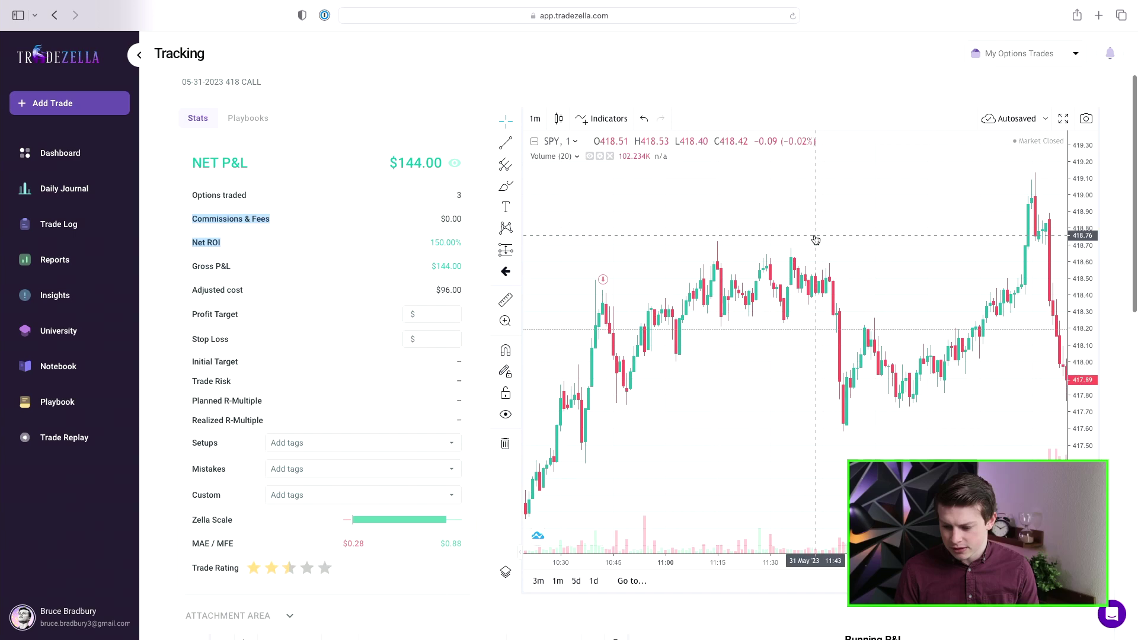
pyautogui.scroll(-10, 816, 240)
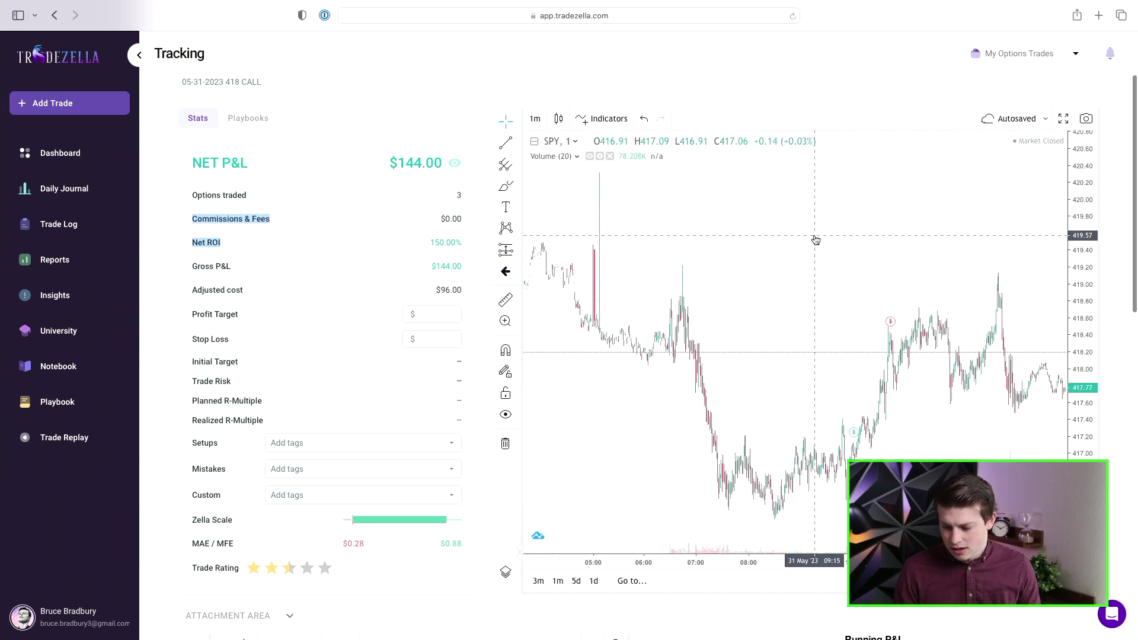
pyautogui.scroll(-5, 816, 239)
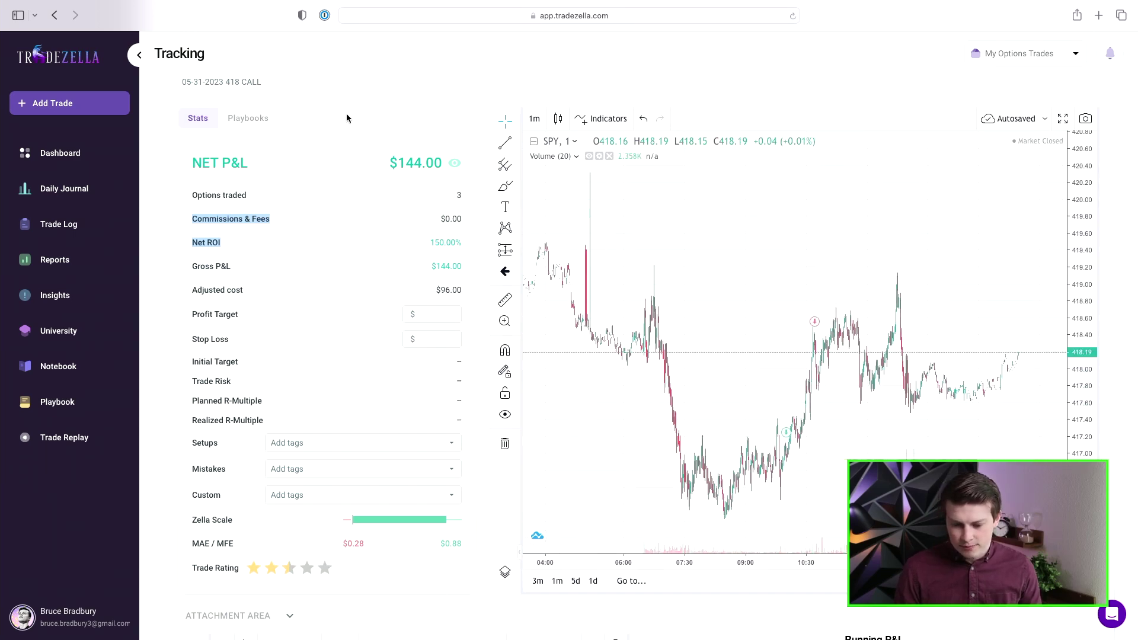
# Step: Return to the dashboard and open the SQQQ 23 call trade from May 31, 2023
pyautogui.click(88, 155)
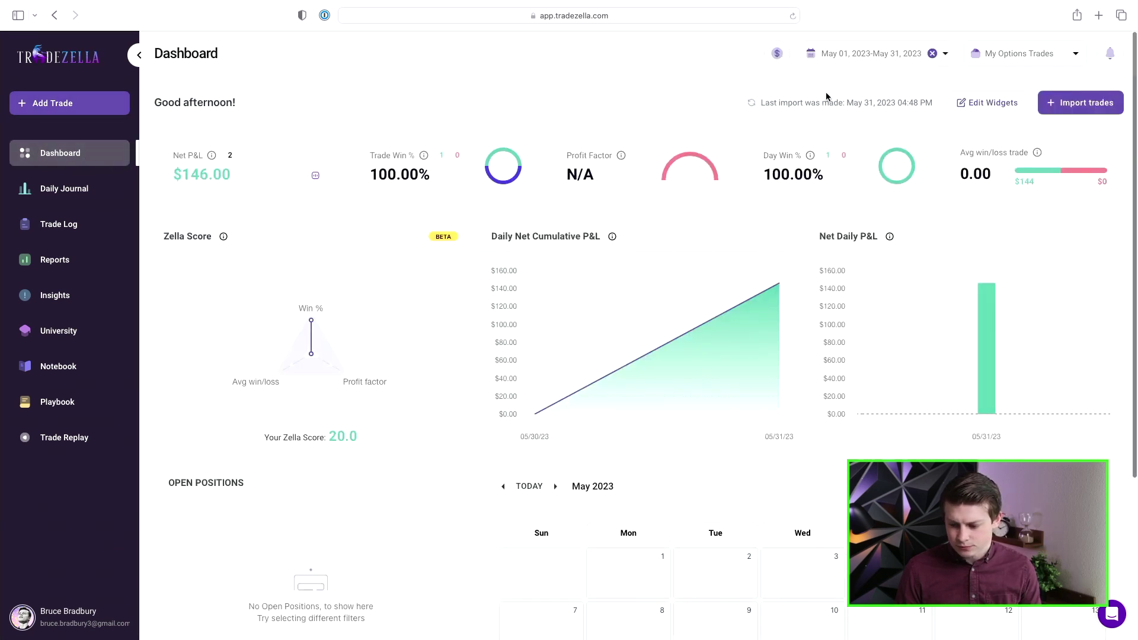
pyautogui.scroll(-3, 912, 412)
pyautogui.scroll(3, 912, 412)
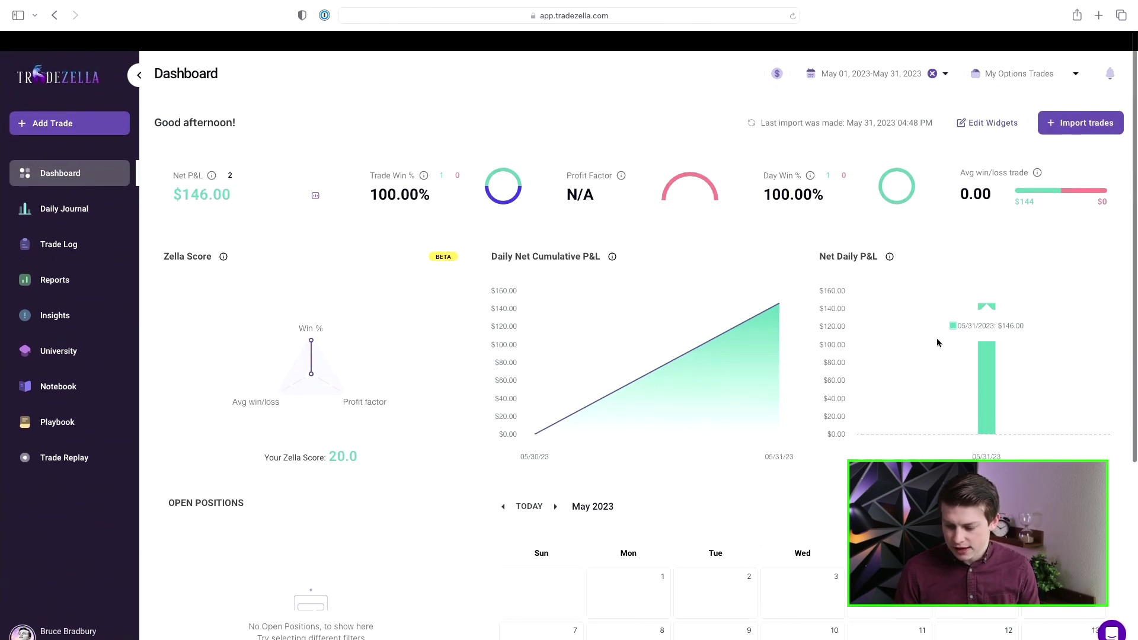
pyautogui.click(1019, 55)
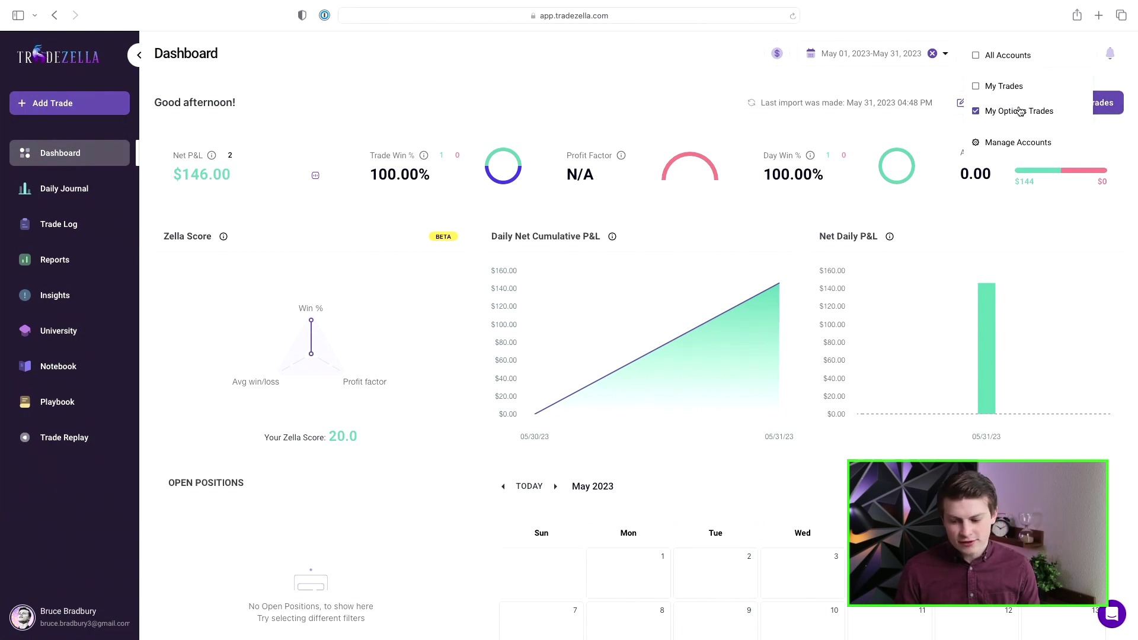
pyautogui.scroll(-4, 937, 410)
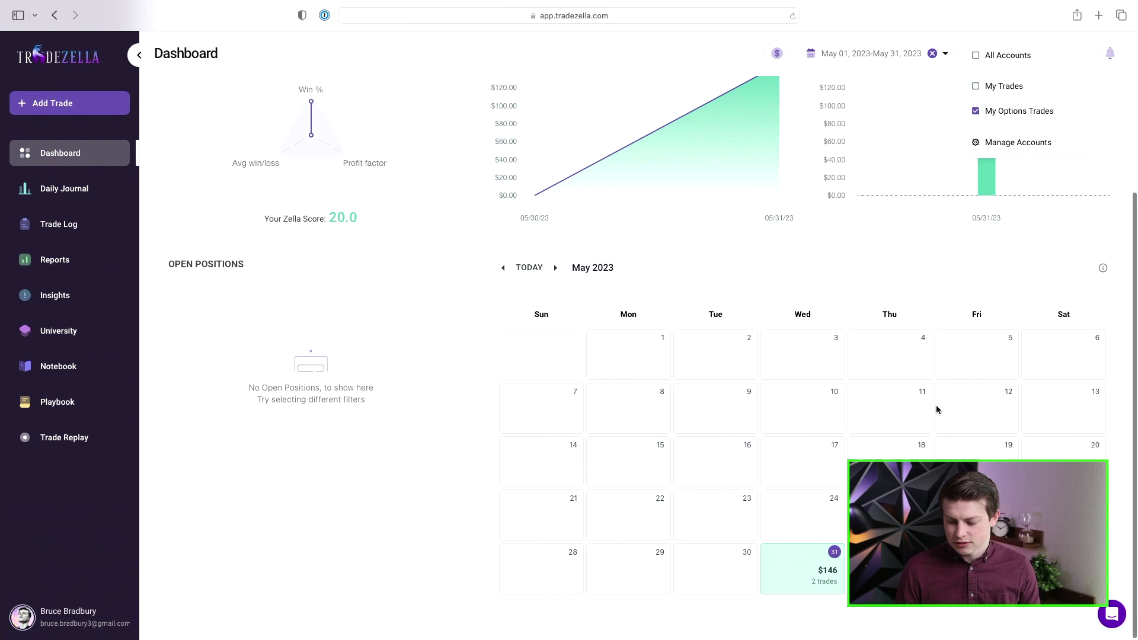
pyautogui.click(830, 582)
pyautogui.click(830, 582)
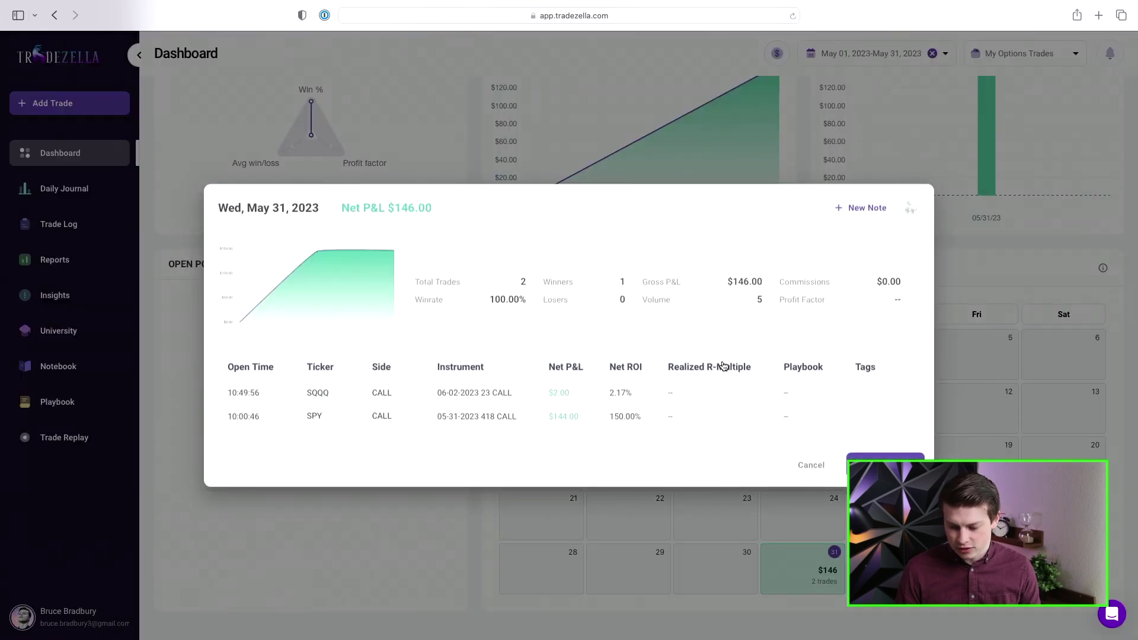
pyautogui.click(454, 400)
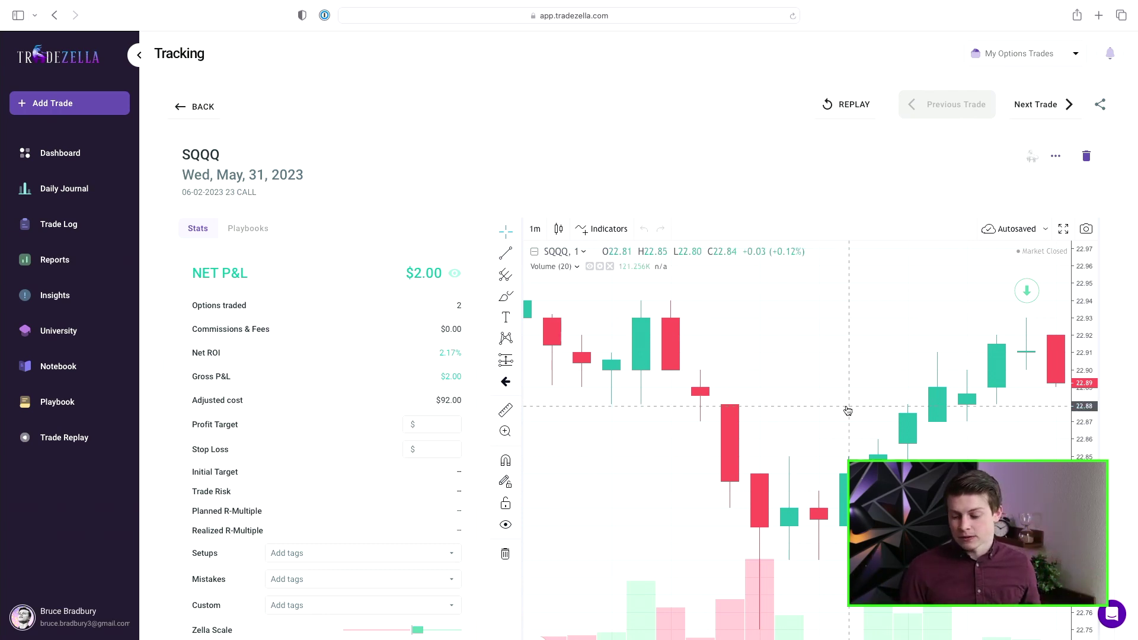
# Step: Examine the one-minute SQQQ price chart around the trade's entry marker, including the price action before and after it
pyautogui.scroll(-3, 846, 409)
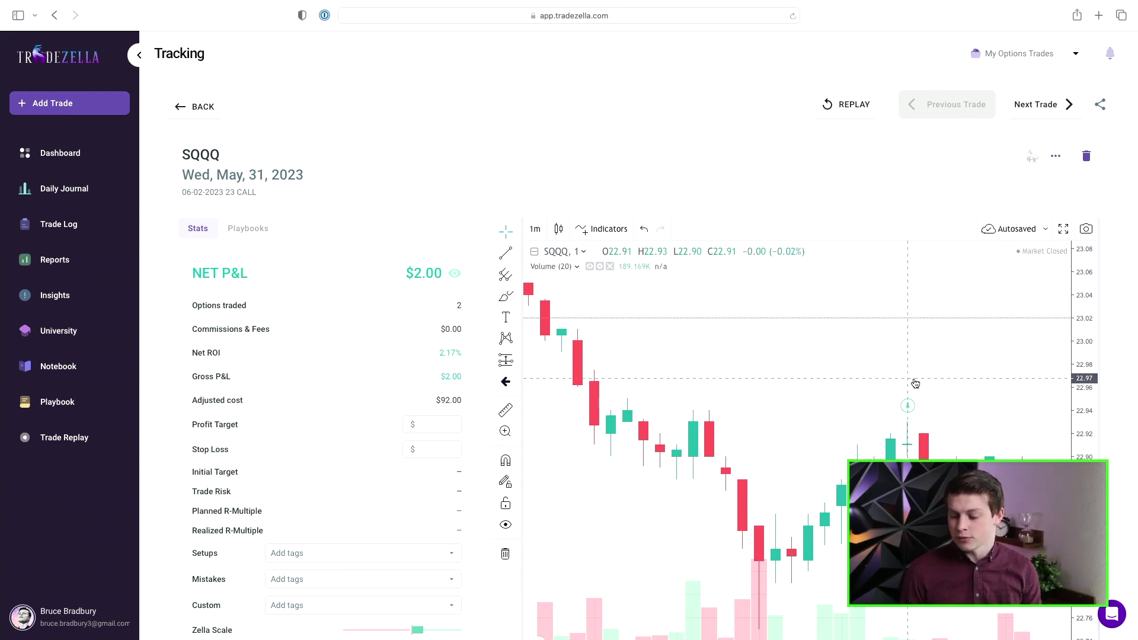
pyautogui.moveTo(907, 407)
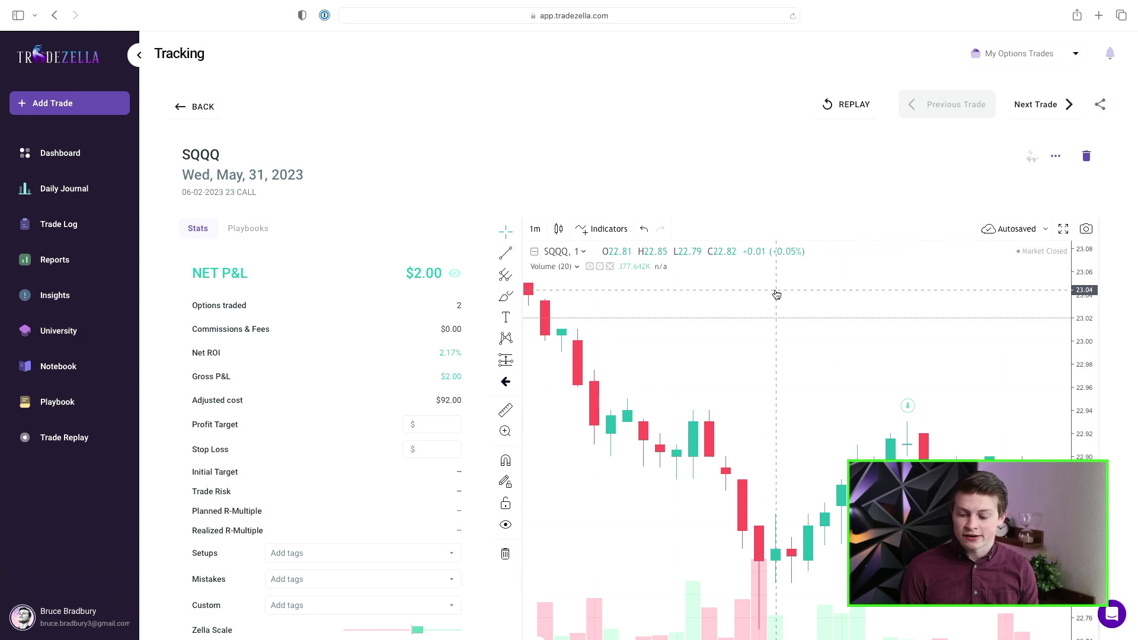
pyautogui.moveTo(806, 396); pyautogui.dragTo(719, 384)
pyautogui.scroll(-3, 764, 391)
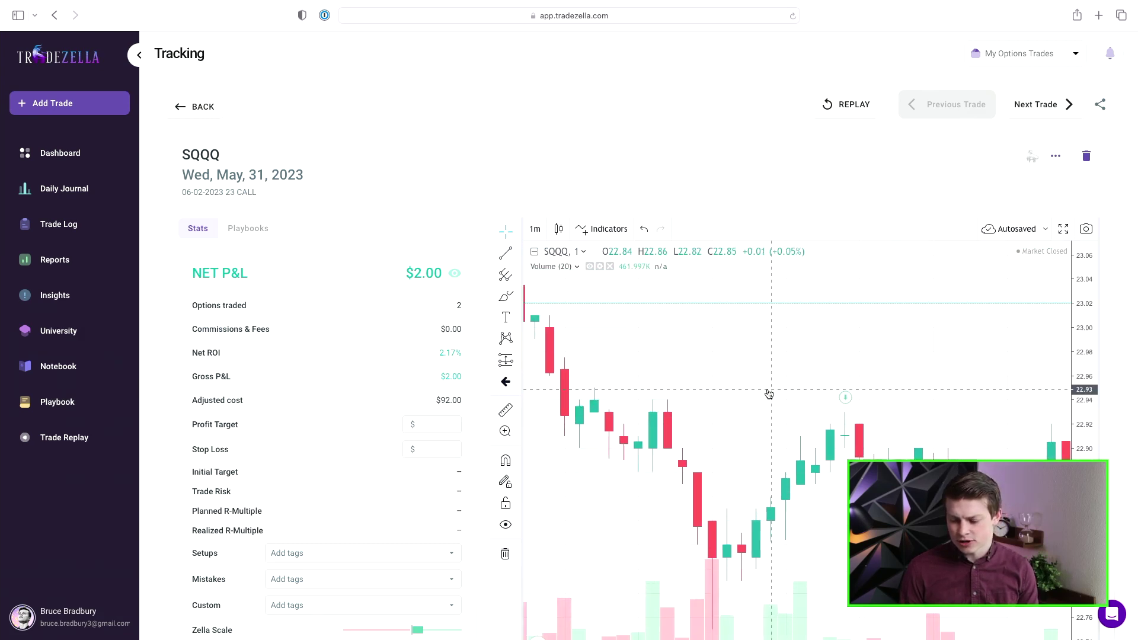
pyautogui.moveTo(718, 417); pyautogui.dragTo(641, 415)
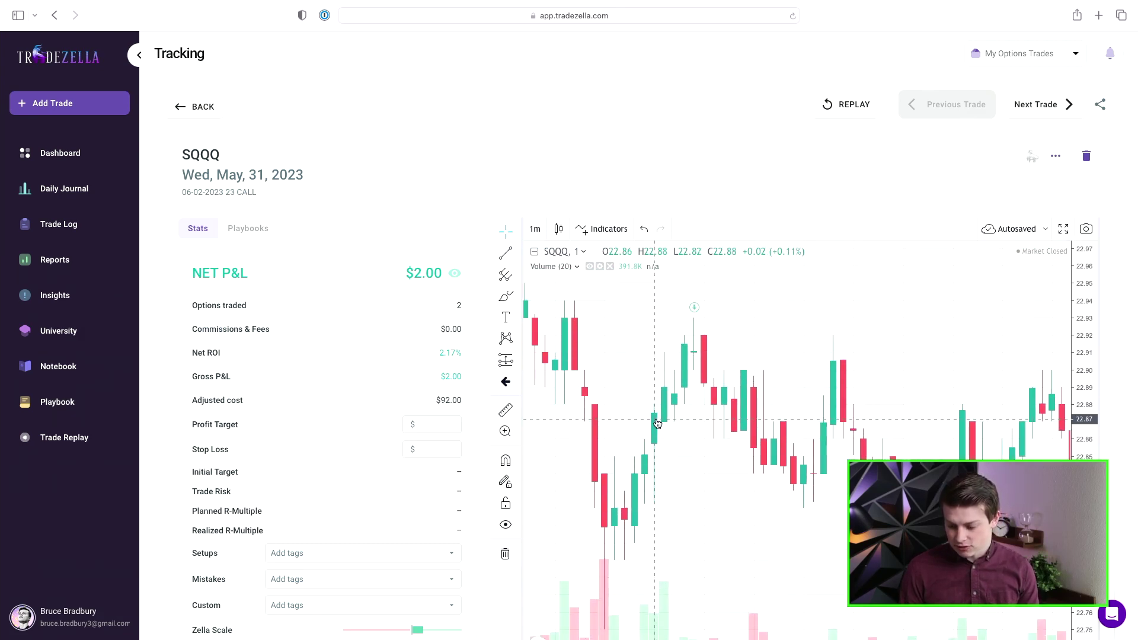
pyautogui.moveTo(695, 316)
pyautogui.moveTo(695, 316); pyautogui.dragTo(657, 463)
pyautogui.hscroll(5, 664, 453)
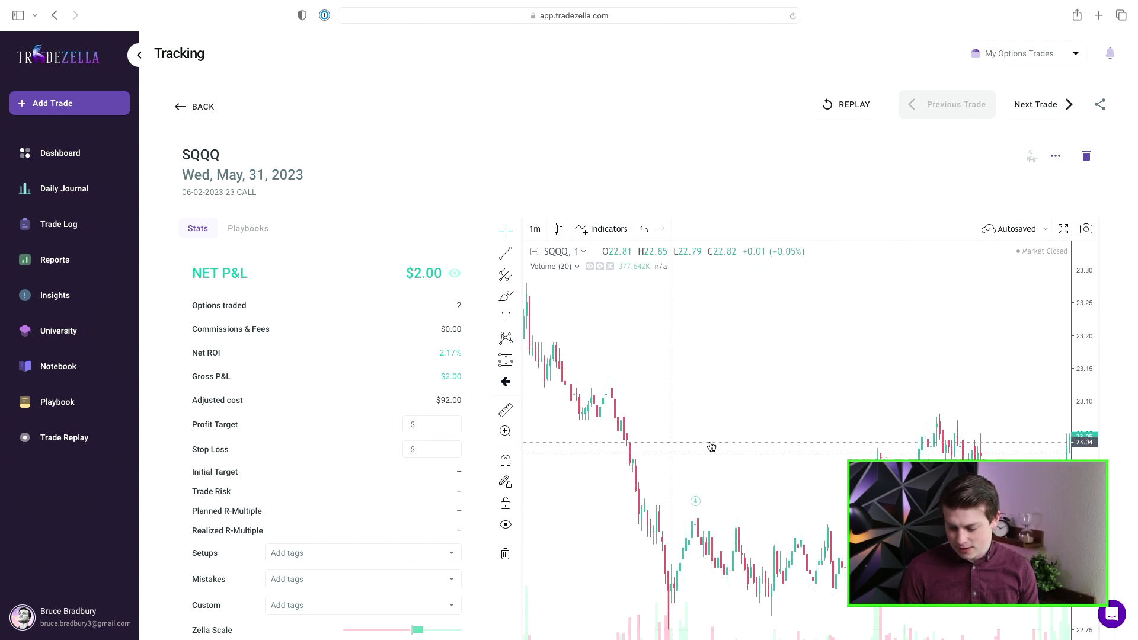
# Step: Check the exit marker's details on the SQQQ one-minute chart and return to the dashboard
pyautogui.hscroll(8, 745, 447)
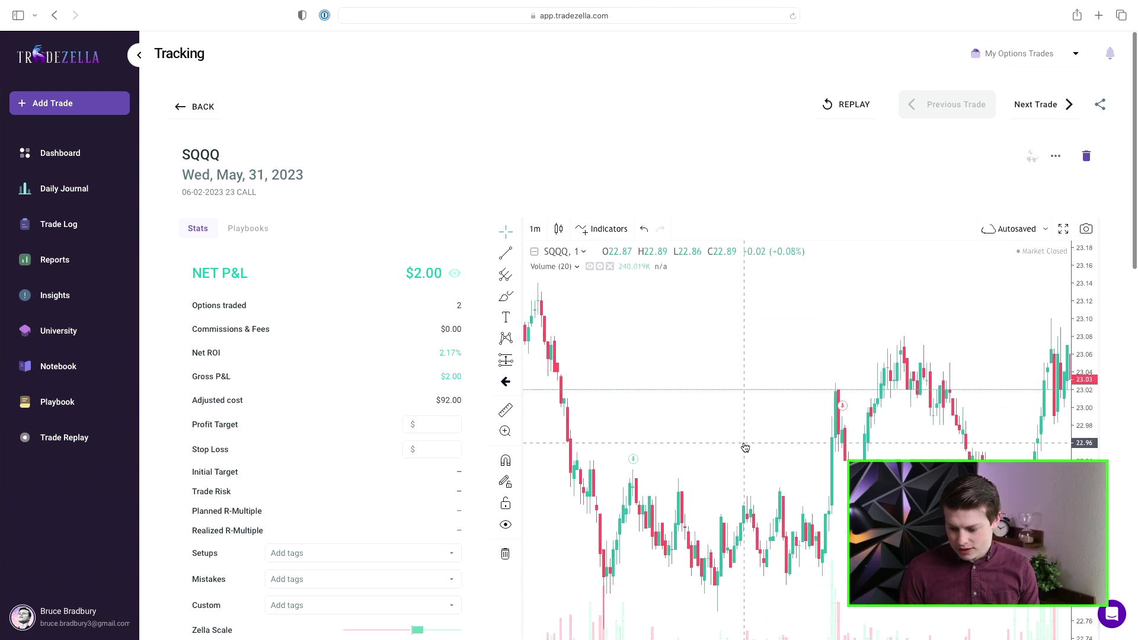
pyautogui.moveTo(841, 407)
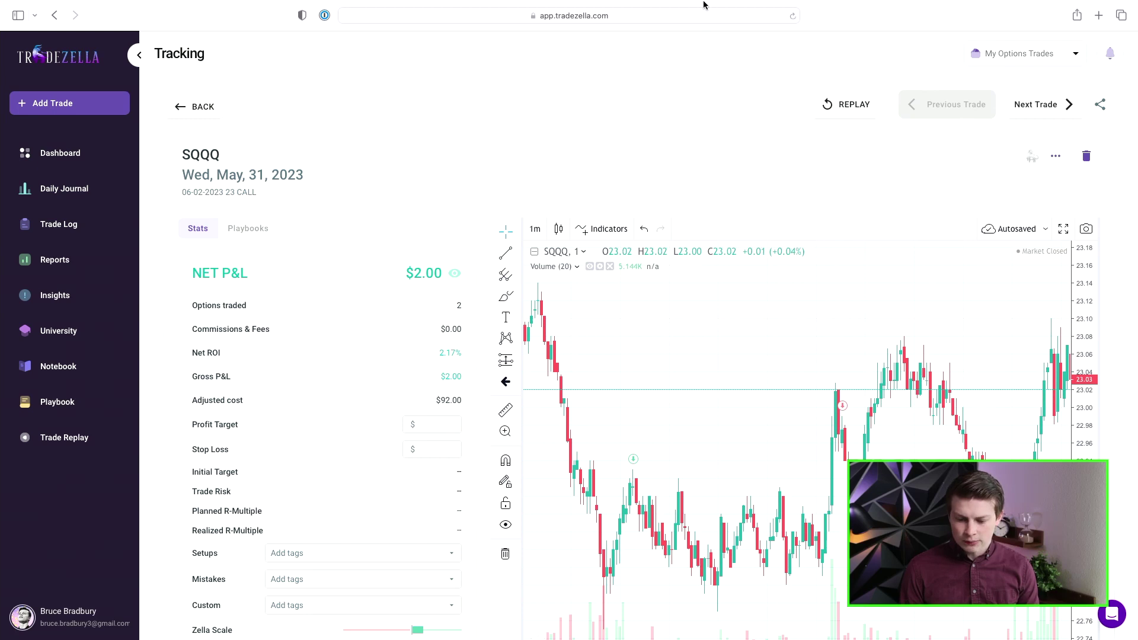
pyautogui.moveTo(704, 5)
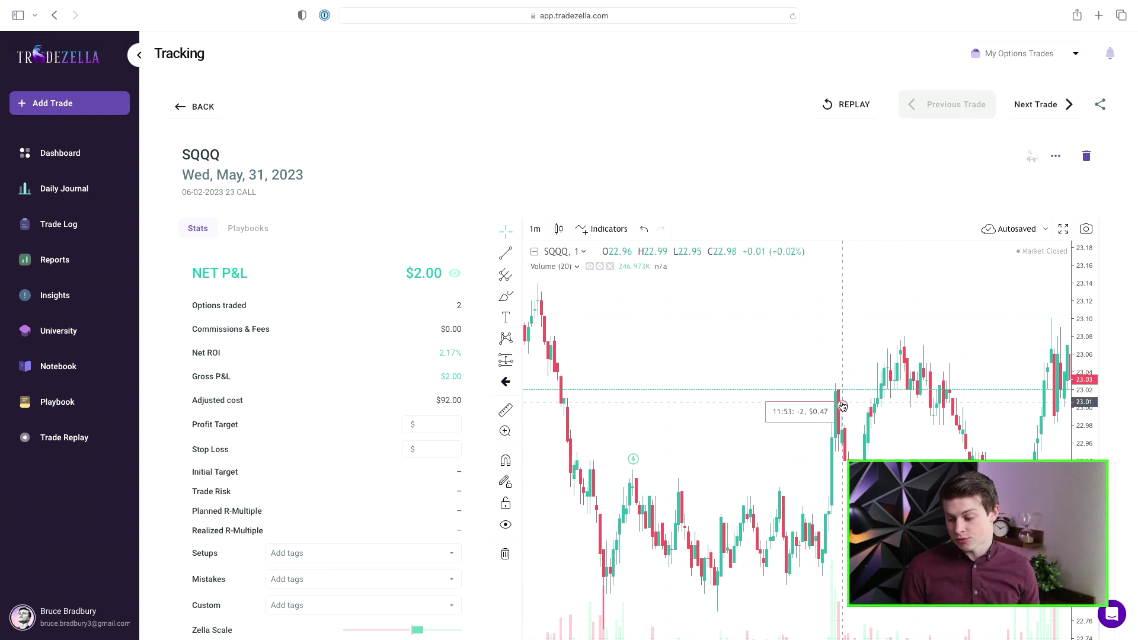
pyautogui.click(87, 153)
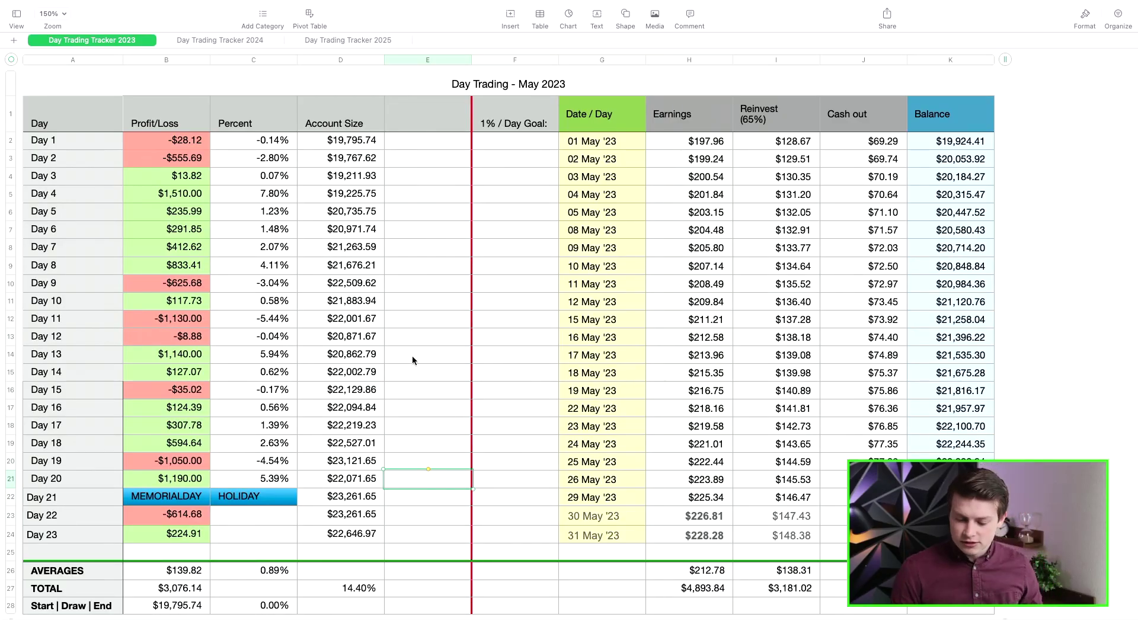
# Step: Switch to the Day Trading Tracker 2023 spreadsheet in Numbers and look over the June 2023 table from Day 1 to its totals
pyautogui.scroll(-3, 412, 362)
pyautogui.scroll(-15, 412, 365)
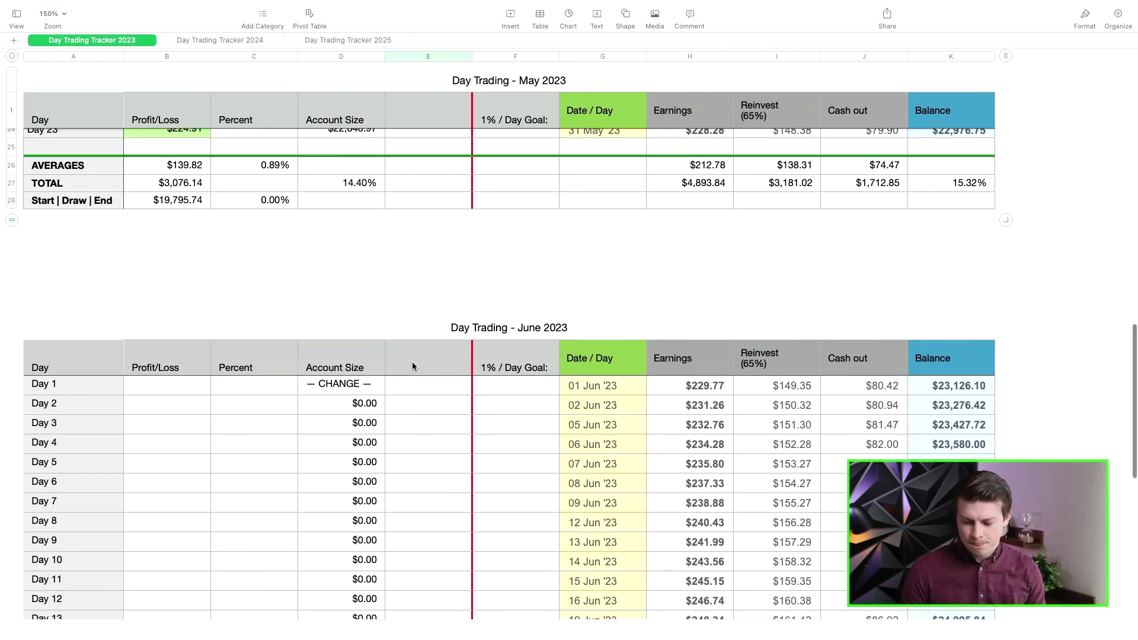
pyautogui.scroll(-5, 413, 364)
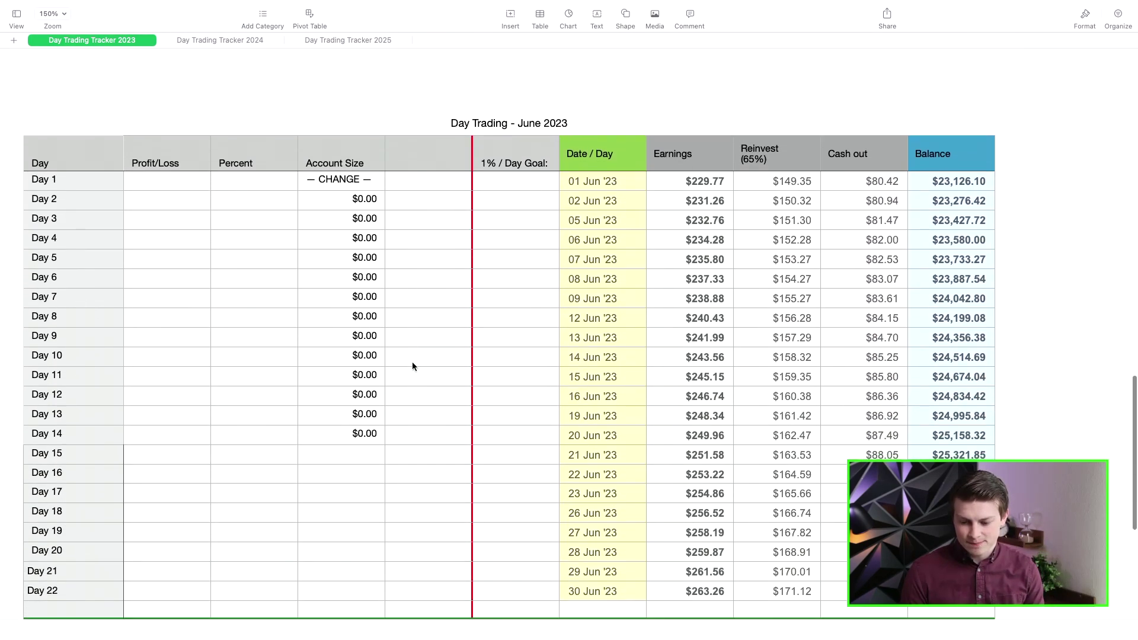
pyautogui.scroll(-1, 413, 366)
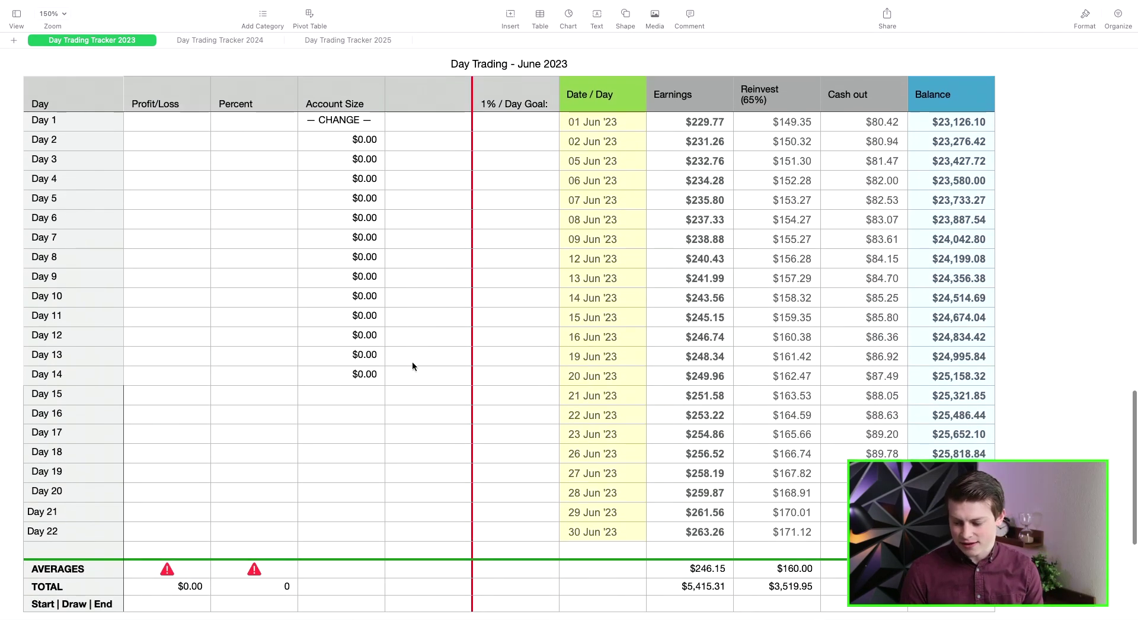
# Step: Enter May's Day 23 account size, $22646.97, in the blank column beside the Day 1 account size in the June 2023 table
pyautogui.scroll(15, 432, 321)
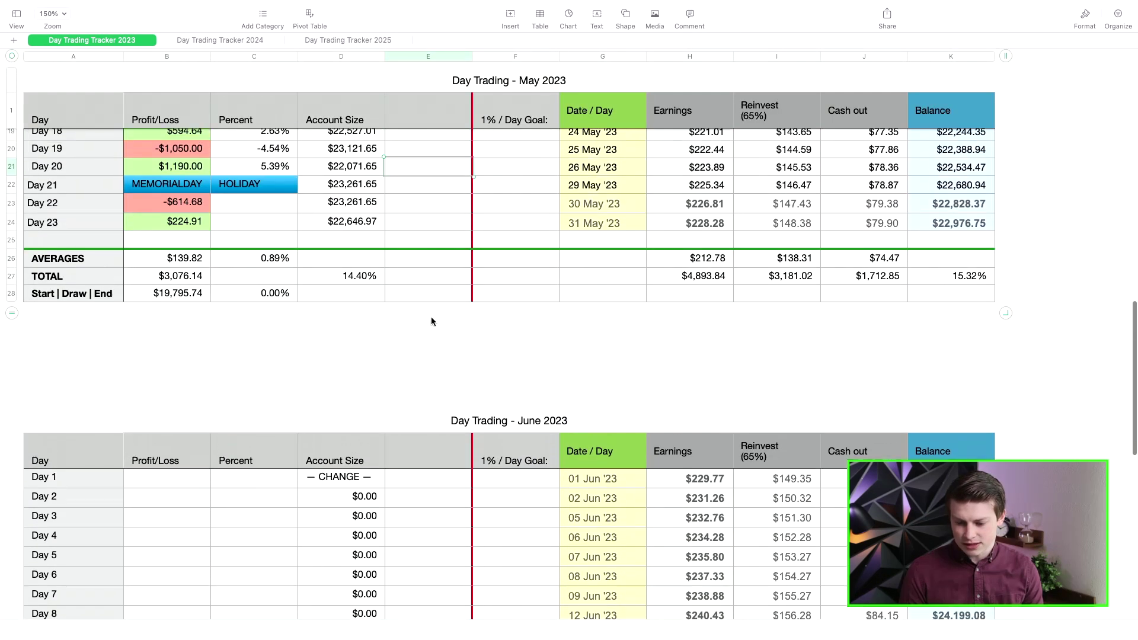
pyautogui.click(363, 305)
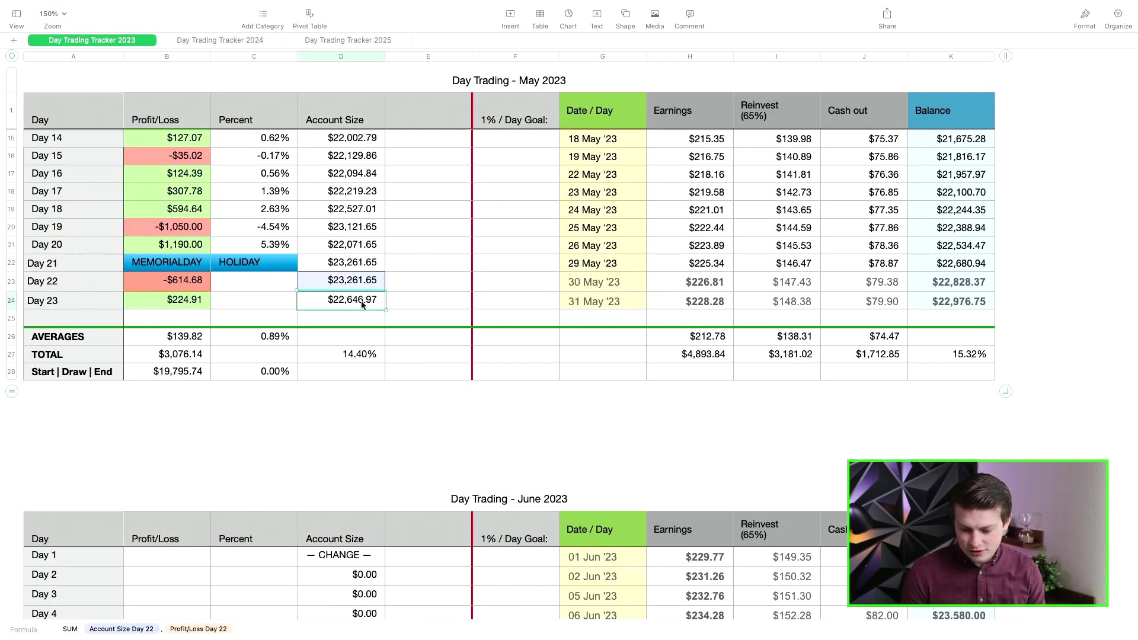
pyautogui.scroll(-1, 374, 326)
pyautogui.click(431, 536)
pyautogui.write('2')
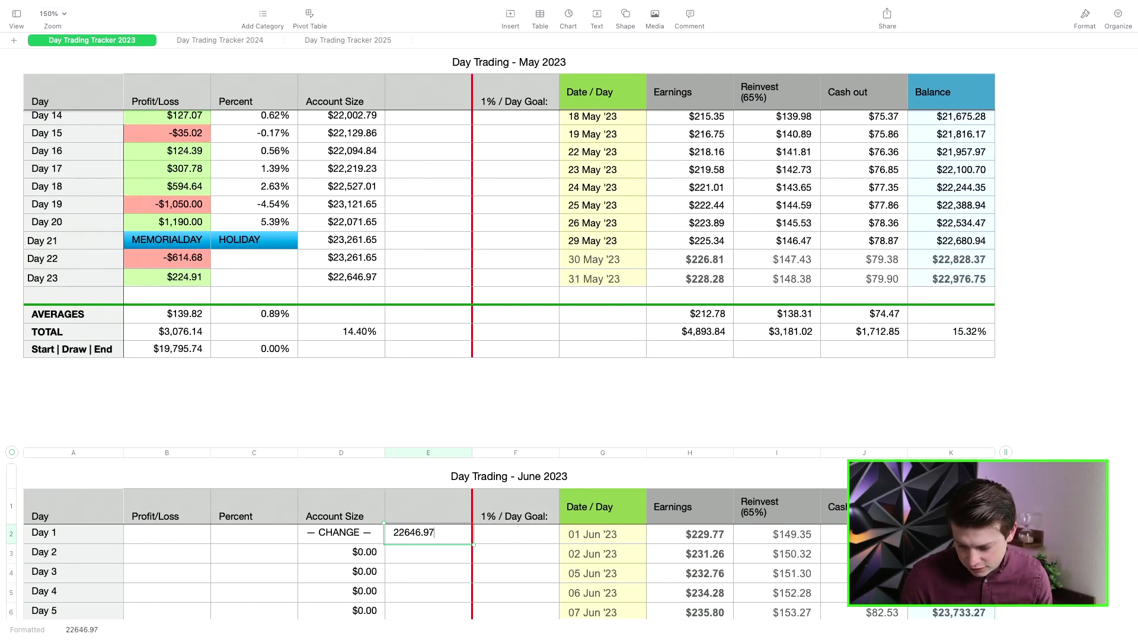
pyautogui.write('2646.97')
pyautogui.click(454, 435)
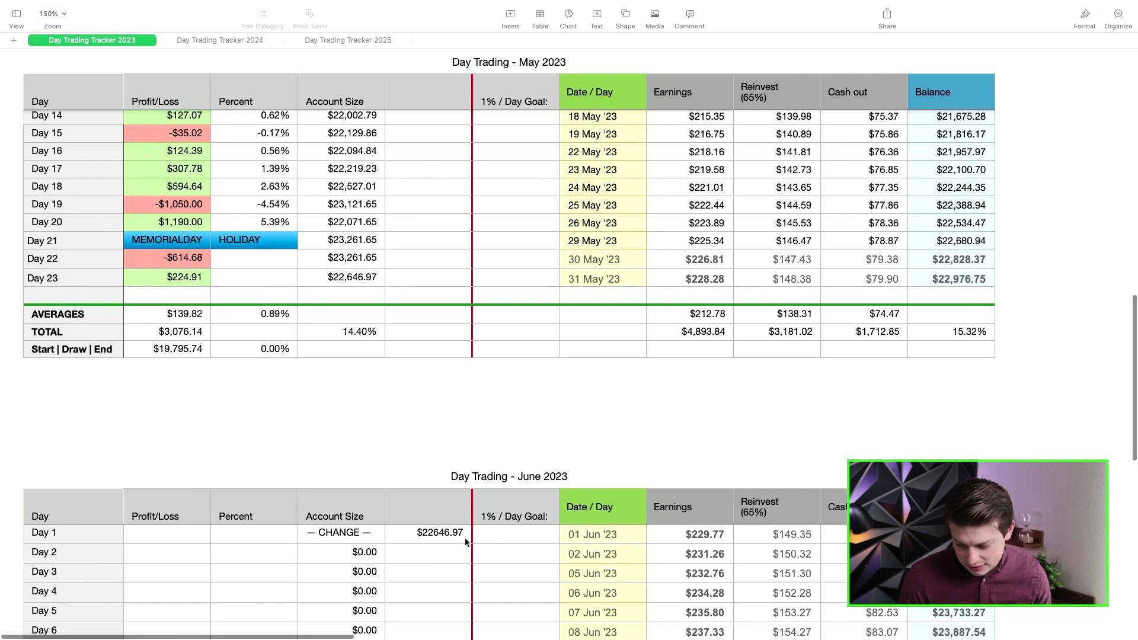
pyautogui.scroll(-1, 453, 504)
pyautogui.click(435, 519)
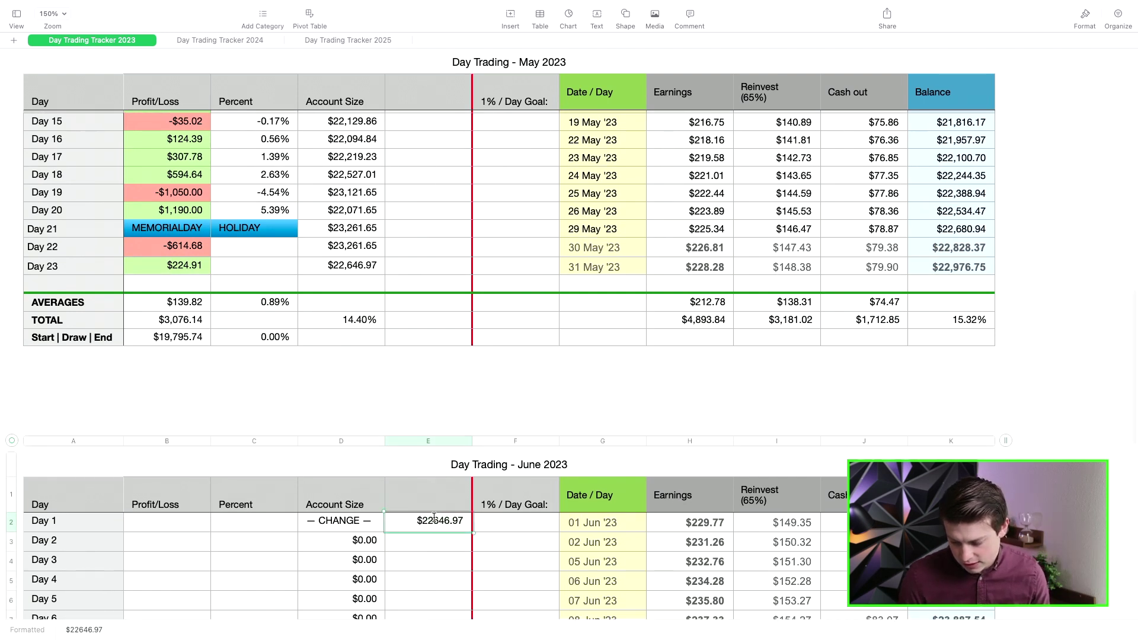
pyautogui.click(460, 428)
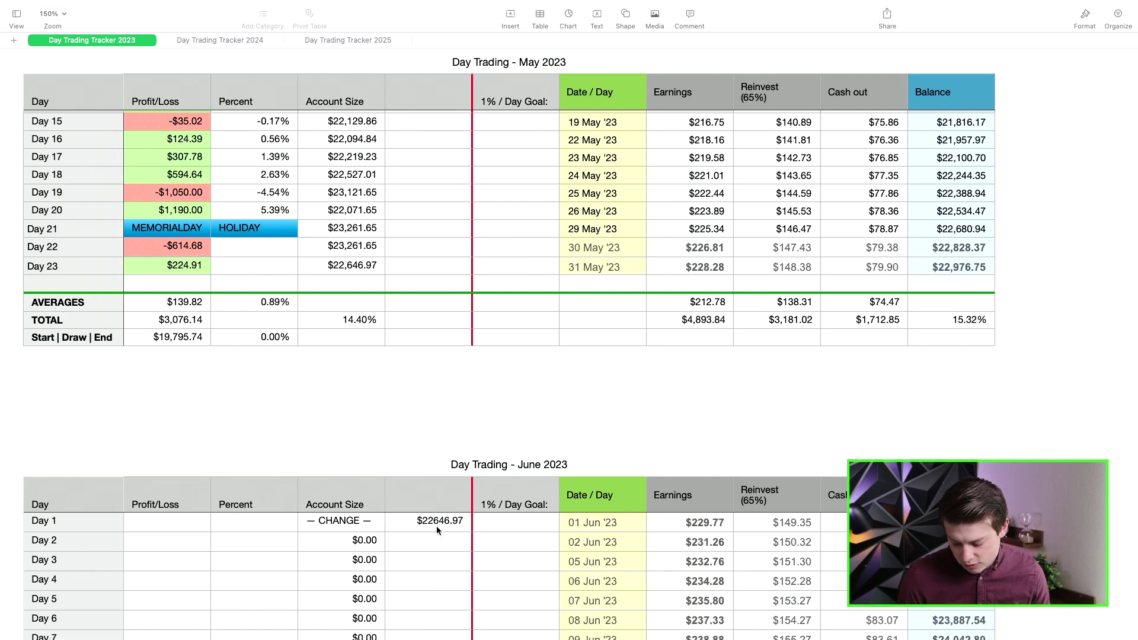
# Step: Compare the June 2023 starting amount with the 1% per day goal's earnings, balances and totals through June 30
pyautogui.scroll(-5, 438, 525)
pyautogui.scroll(-5, 439, 525)
pyautogui.scroll(2, 439, 525)
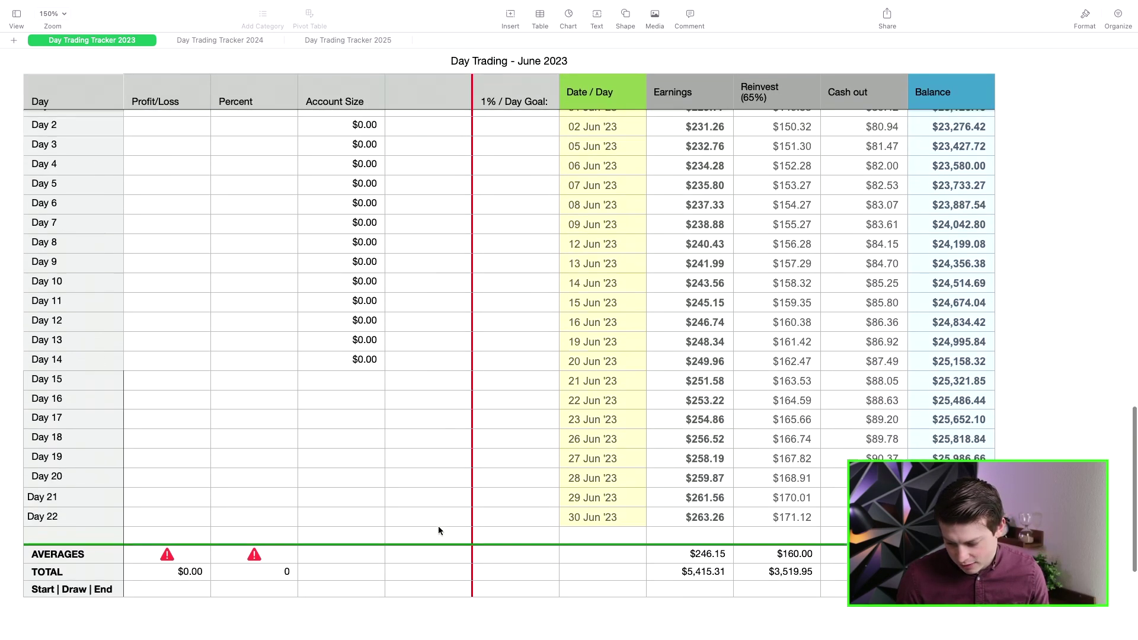
pyautogui.click(438, 150)
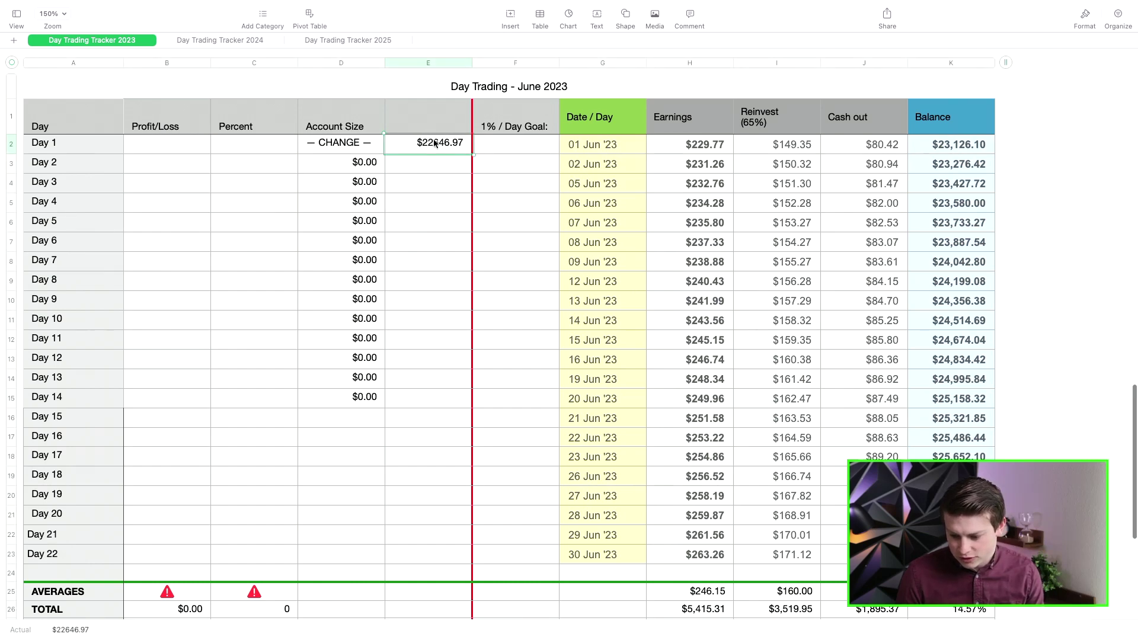
pyautogui.scroll(5, 434, 141)
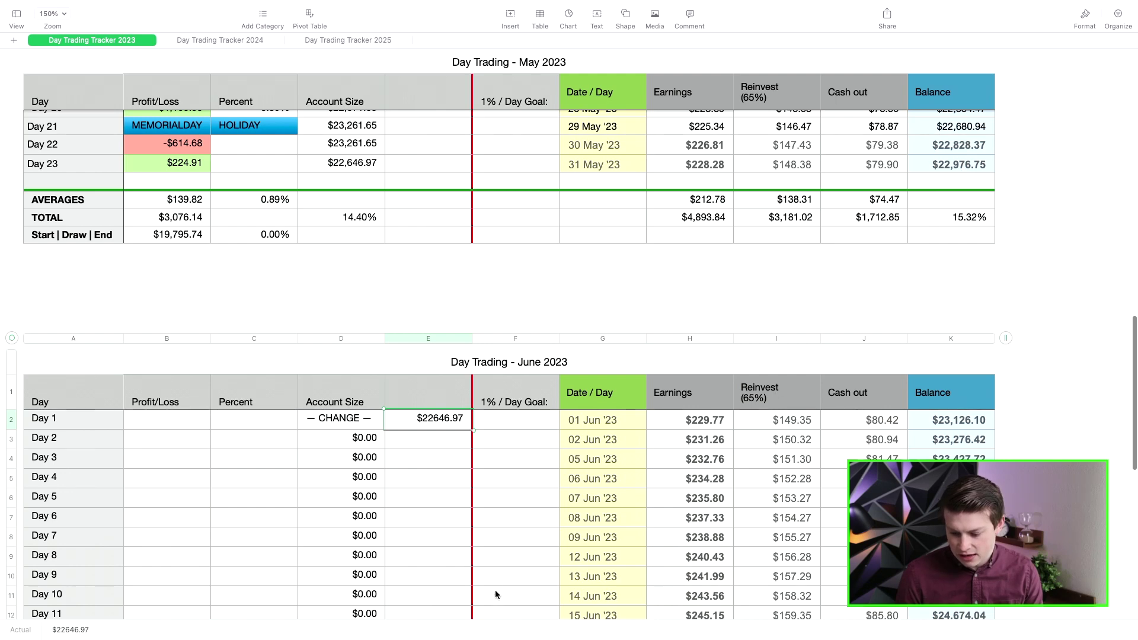
pyautogui.scroll(-10, 497, 565)
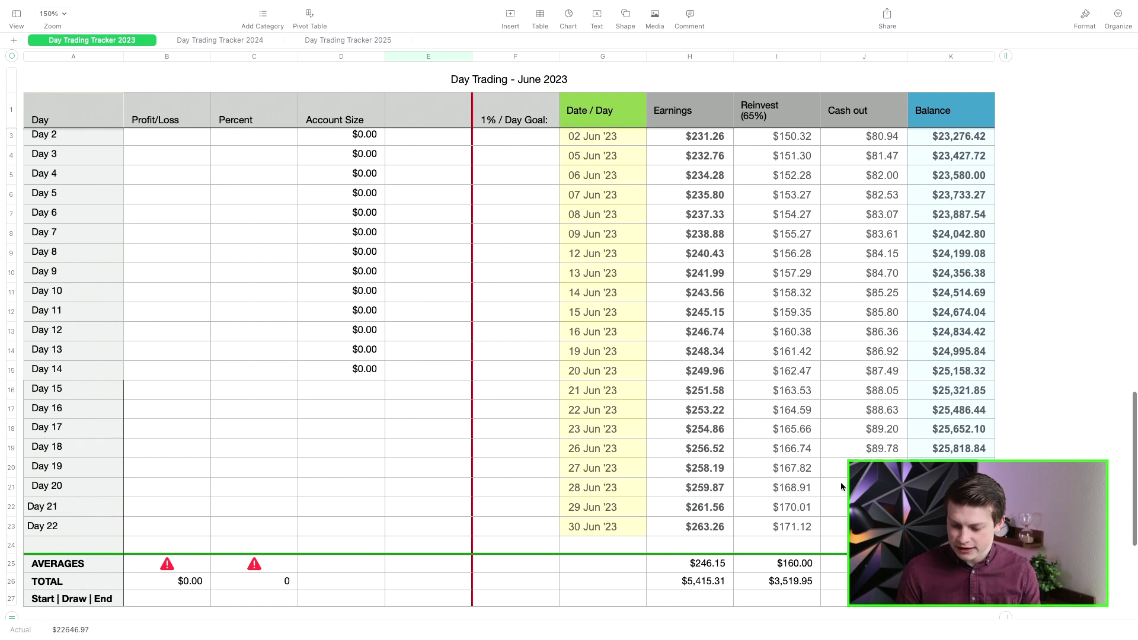
pyautogui.scroll(5, 655, 424)
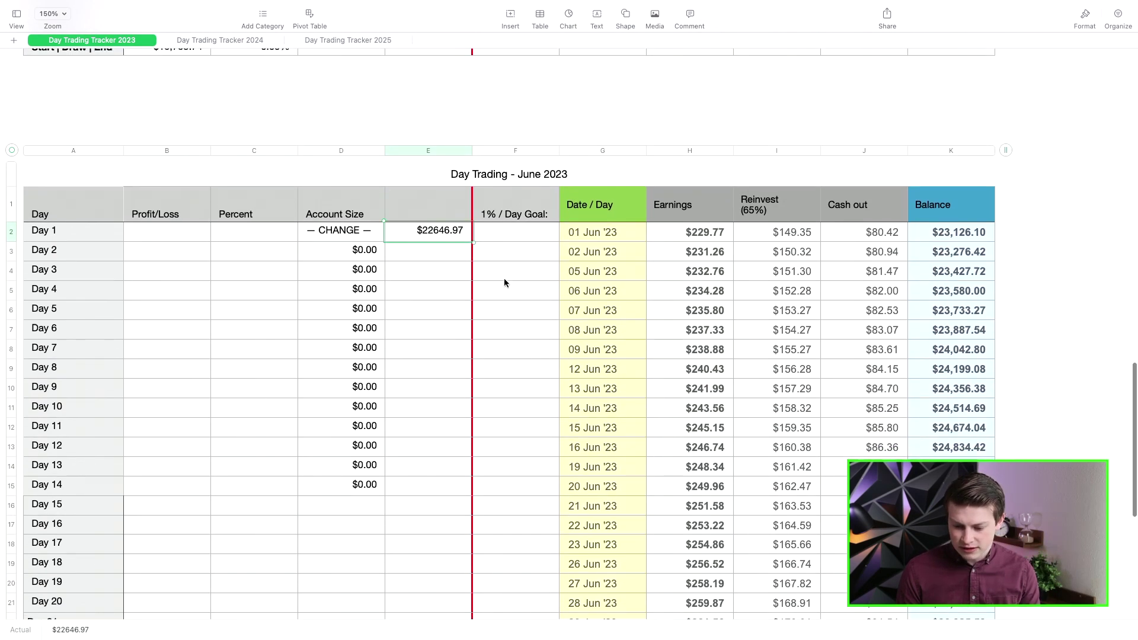
pyautogui.scroll(-10, 504, 283)
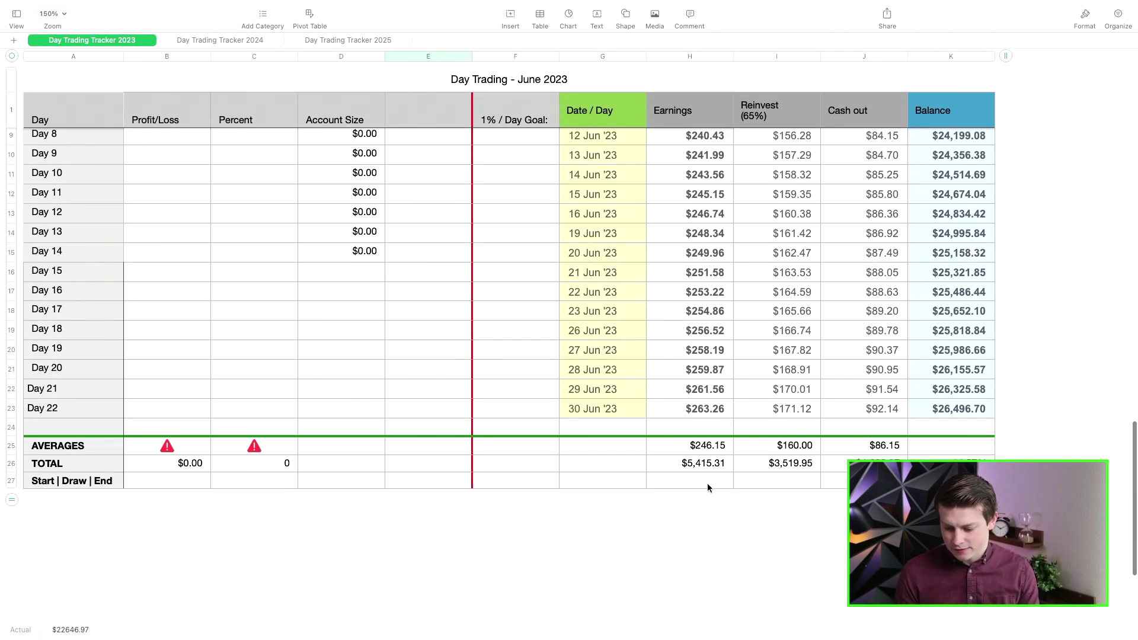